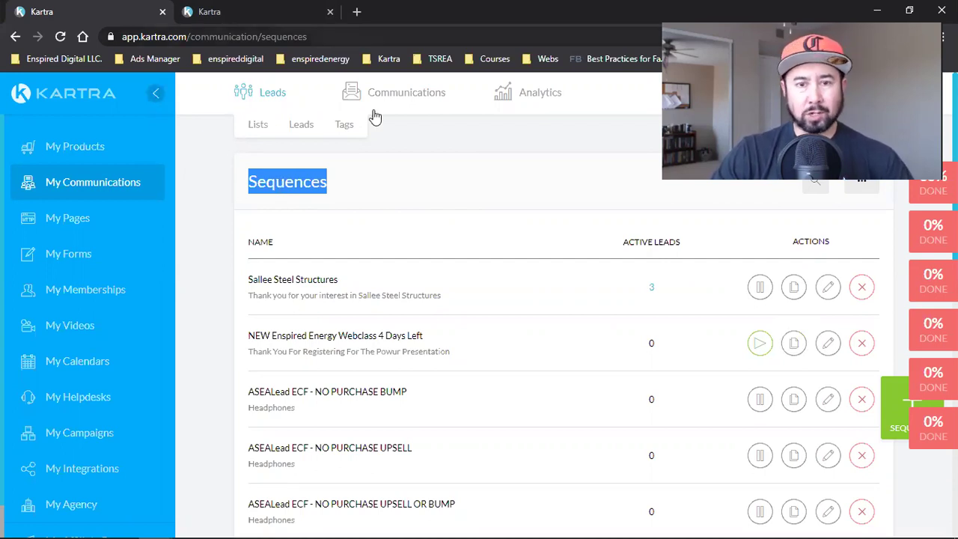
- Open the FB Ads 4 Beginners opt-in page in a new browser tab
mouse_move(393, 130)
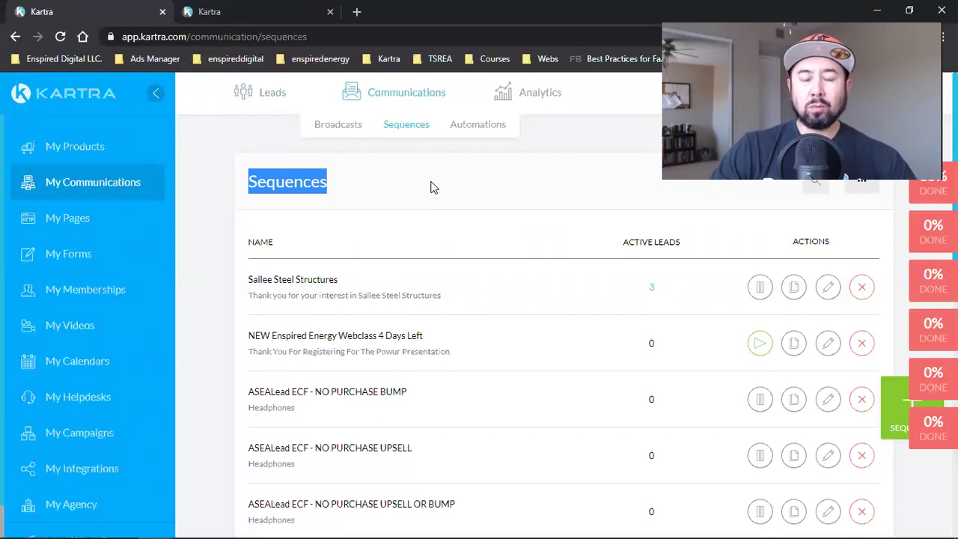
click(353, 11)
text(fb)
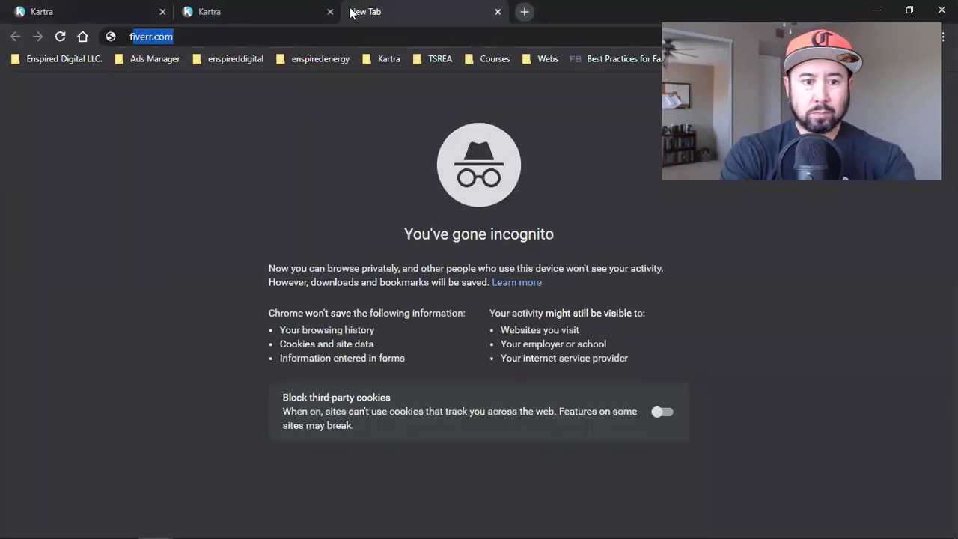
key(Return)
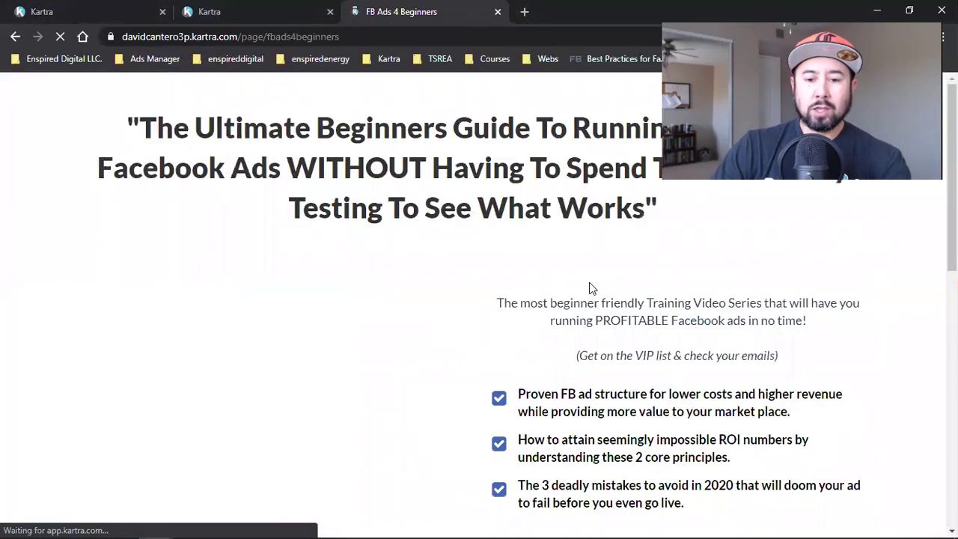
- Bring up the Become A VIP! signup form, then return to the Kartra Sequences tab
scroll(528, 241, down, 3)
scroll(528, 241, down, 1)
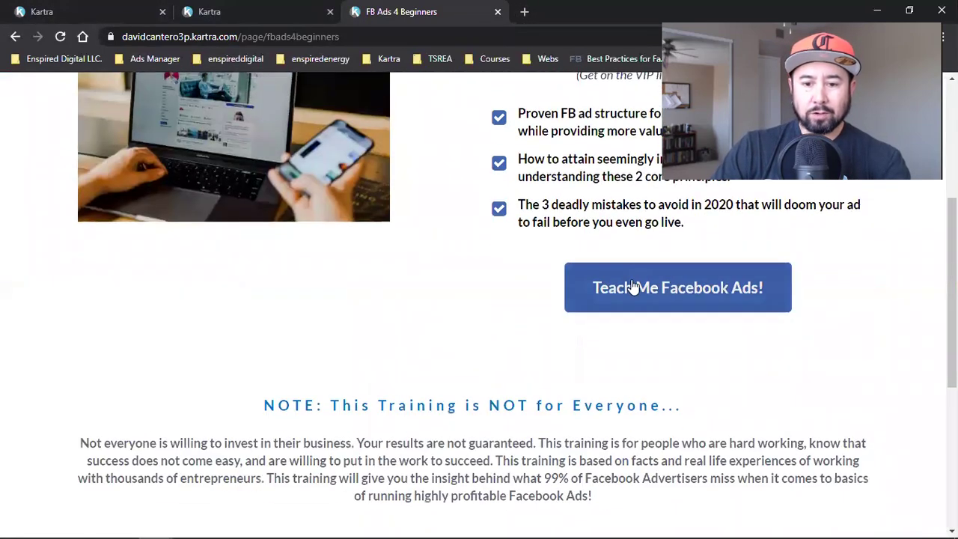
click(633, 285)
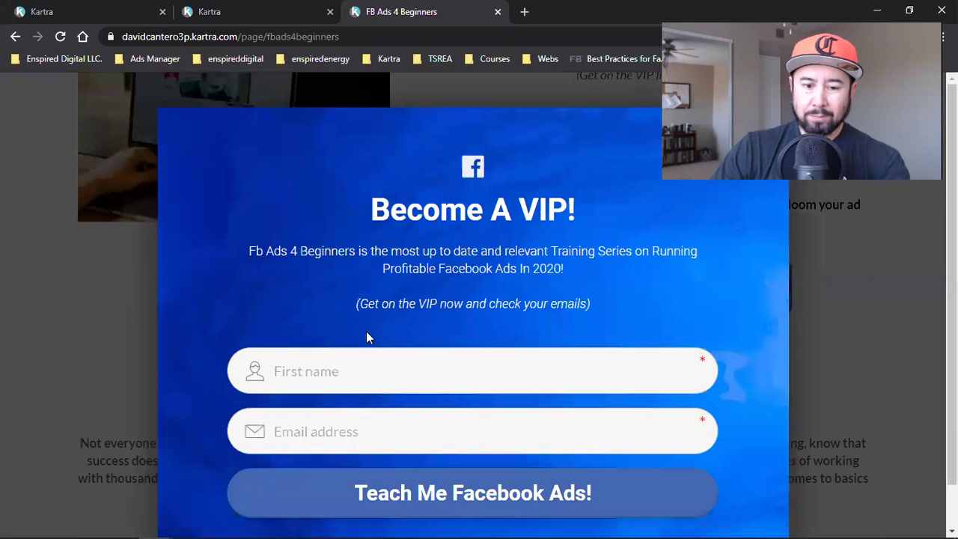
scroll(368, 335, down, 1)
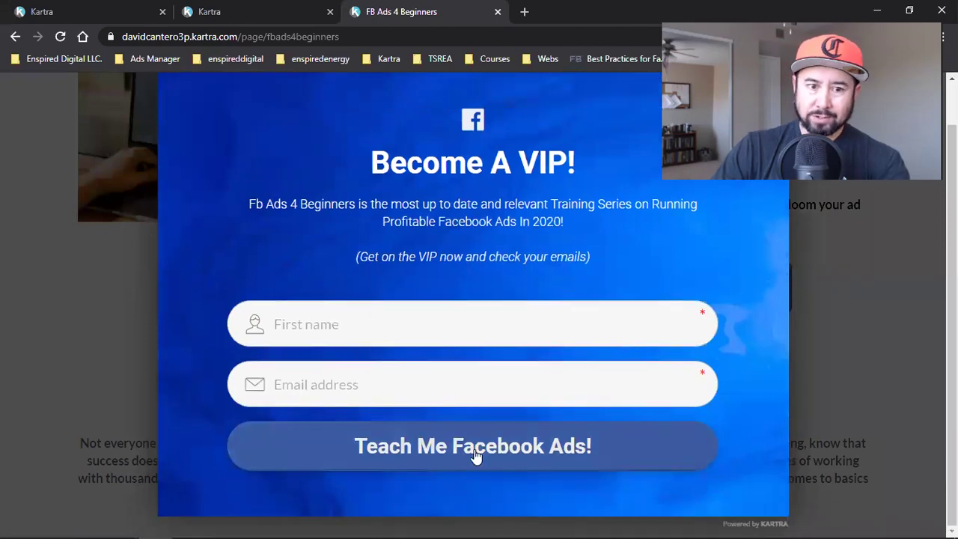
click(251, 11)
click(42, 11)
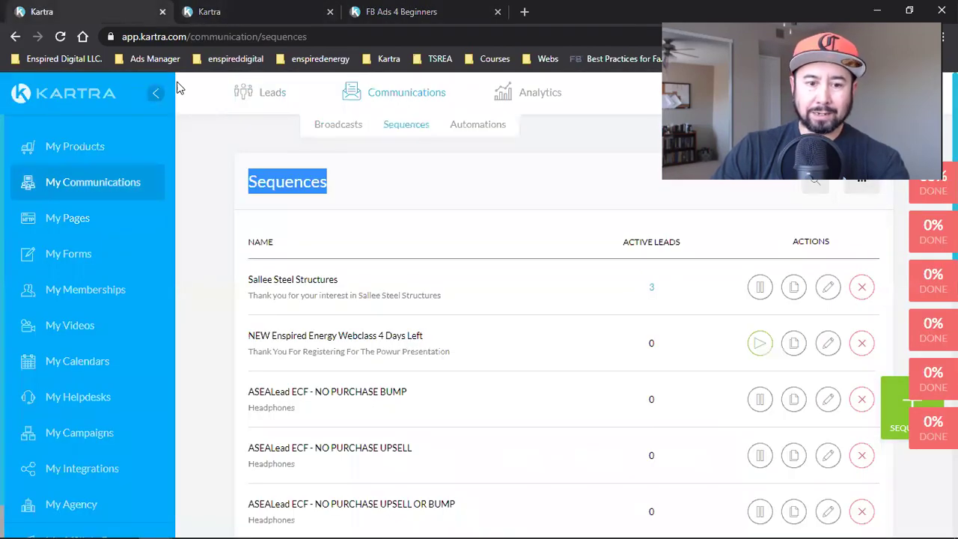
- Show the Leads > Lists page with each lead list's active lead count
mouse_move(254, 98)
click(257, 124)
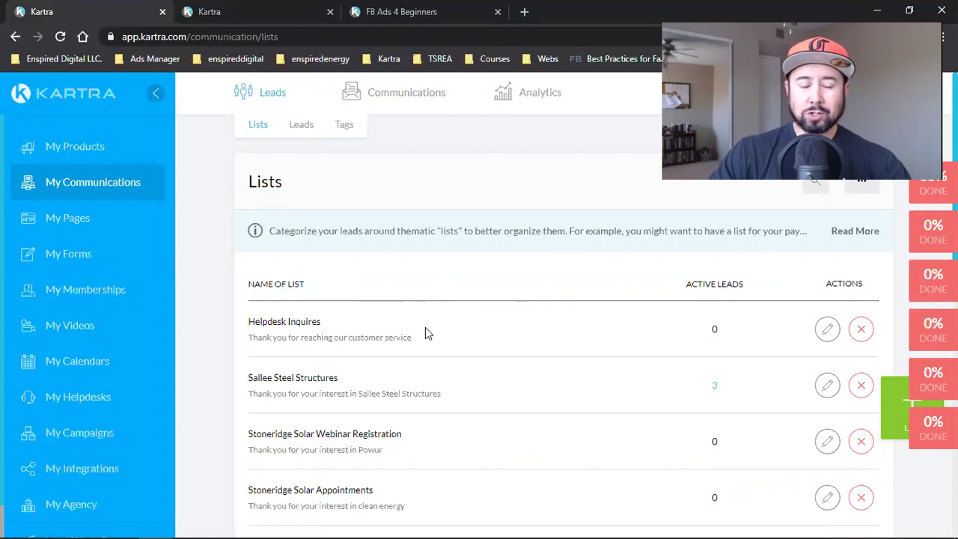
- Check the FB Ads and Pages tabs, then go from Lists to Communications > Sequences
click(381, 12)
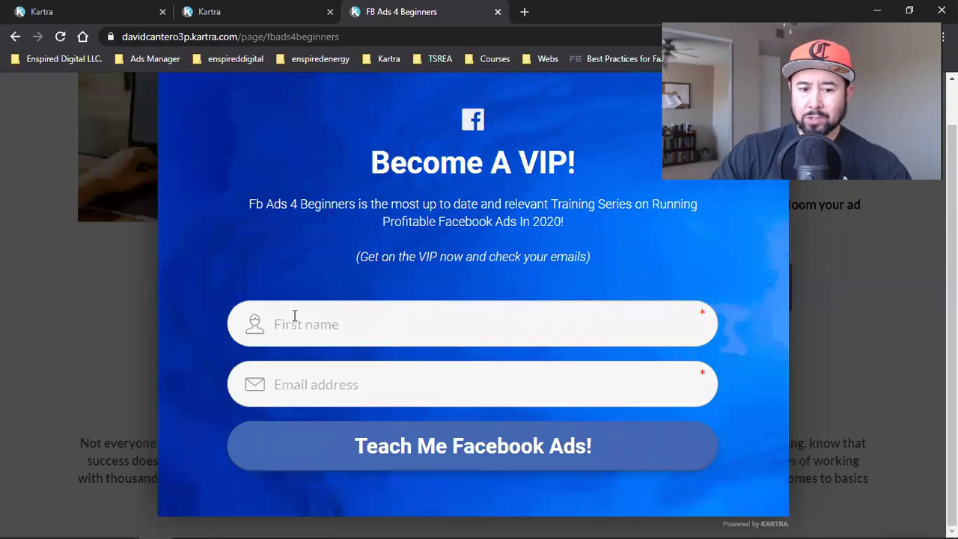
click(269, 13)
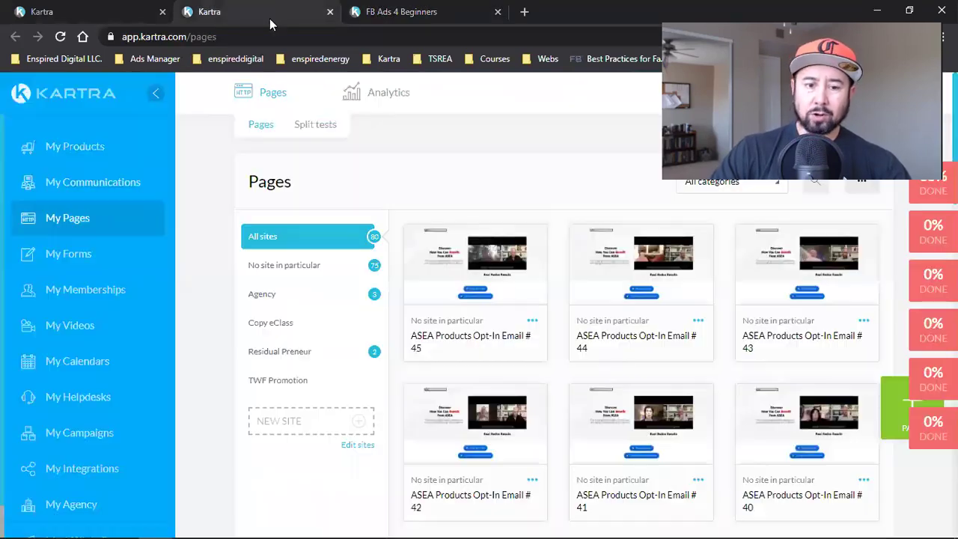
click(89, 12)
double_click(268, 187)
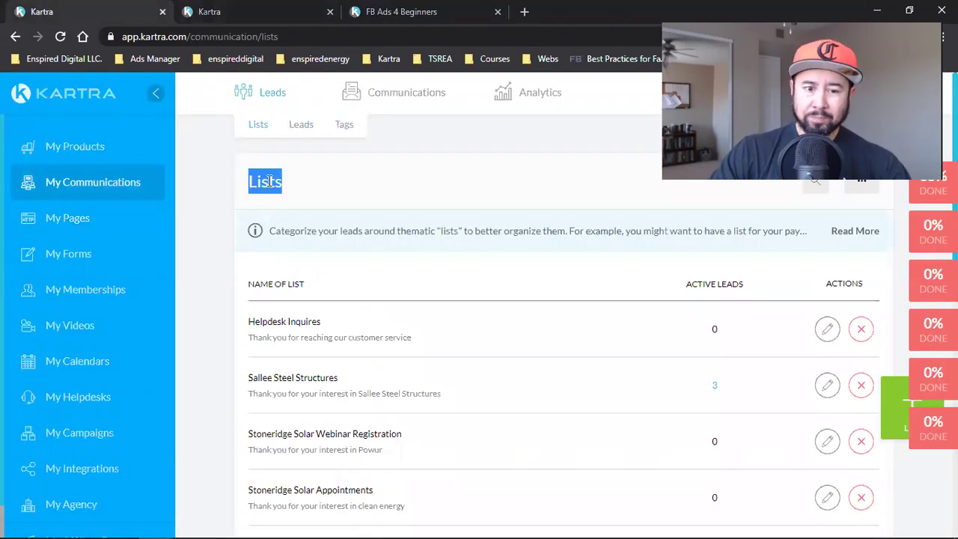
mouse_move(400, 93)
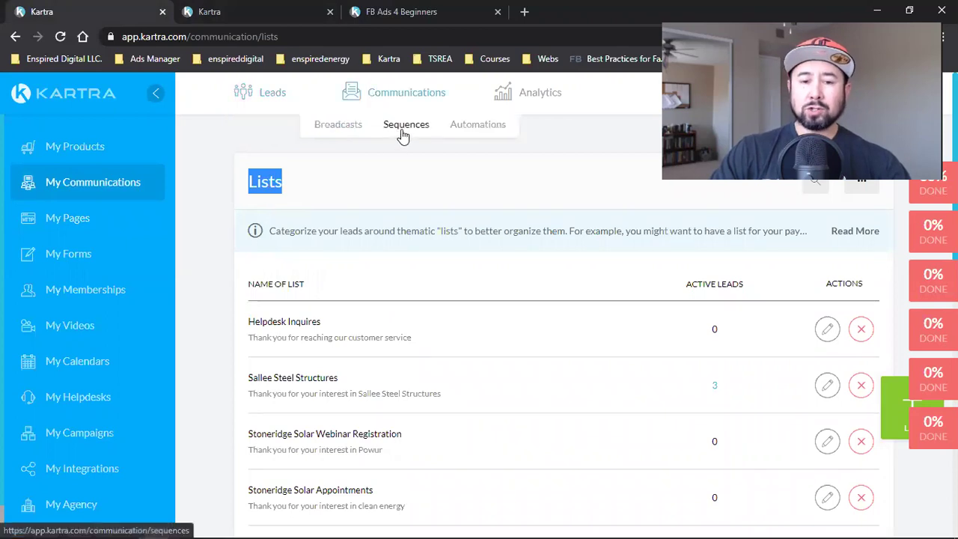
click(402, 127)
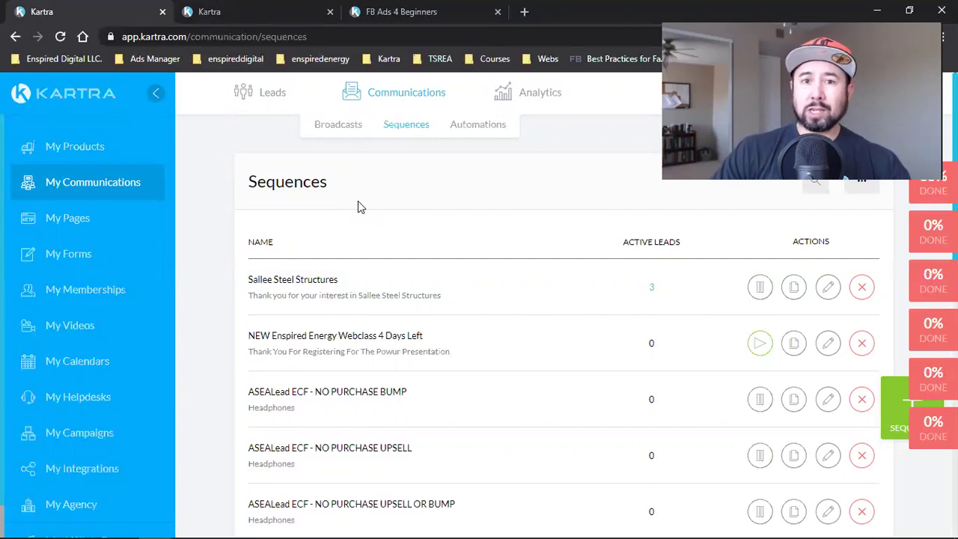
mouse_move(271, 94)
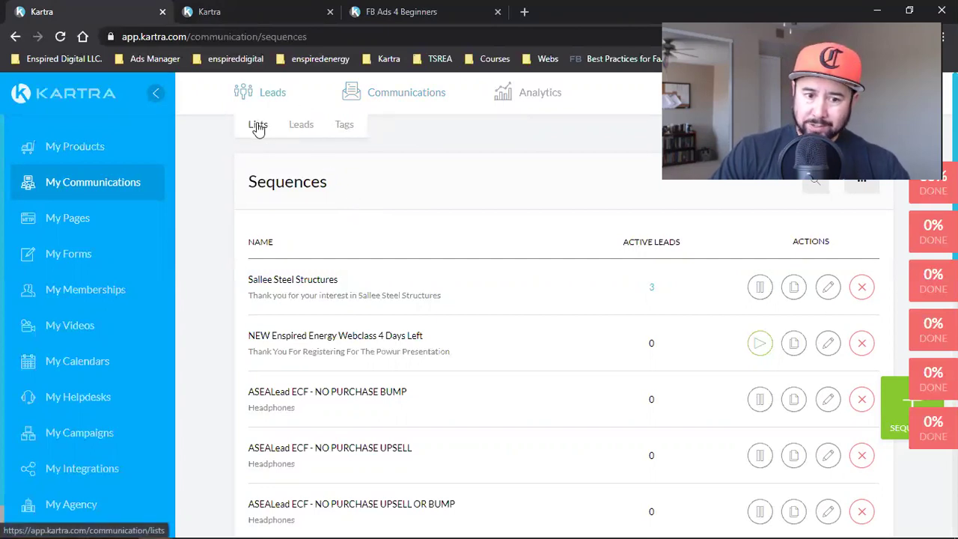
mouse_move(385, 110)
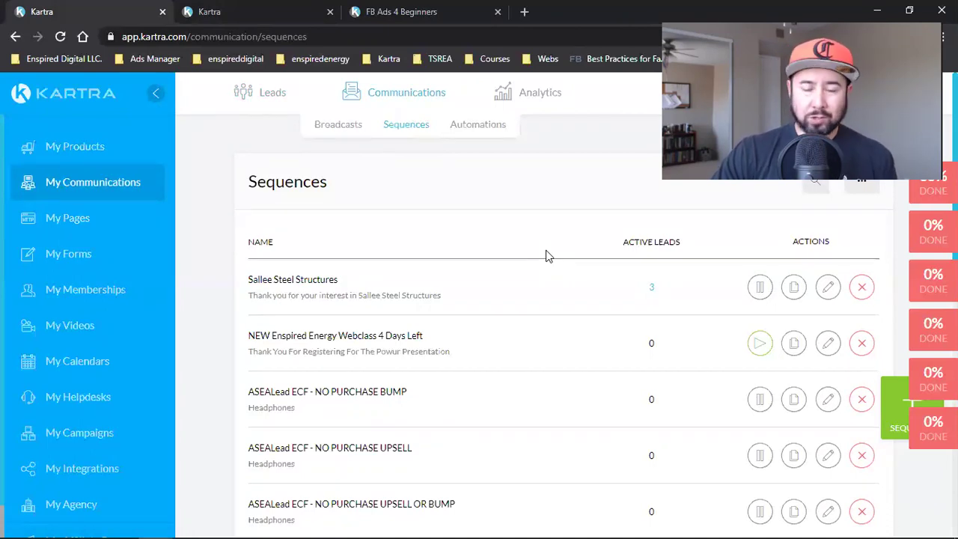
double_click(290, 181)
click(564, 294)
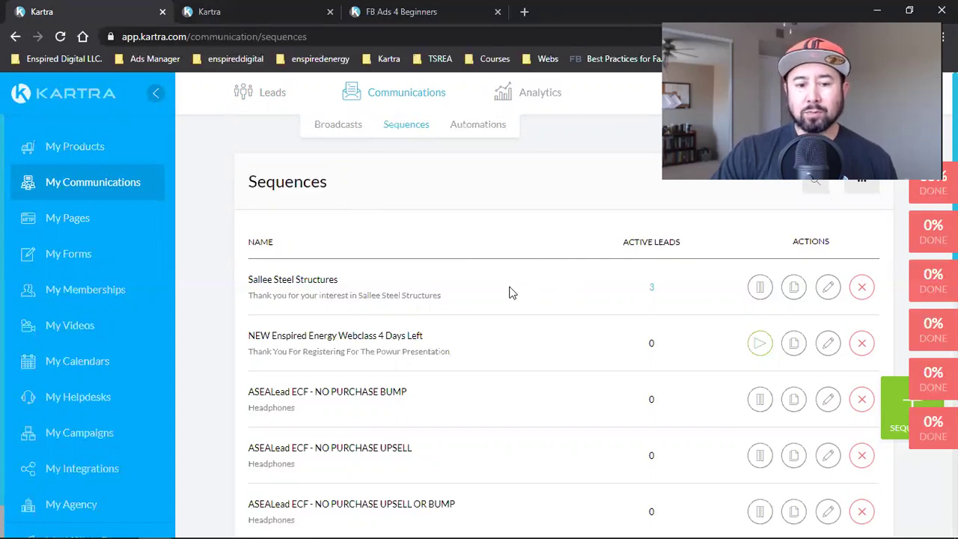
- Load the remaining sequences via Show more and highlight the Asea Redox Opt - Ins name
scroll(587, 367, down, 6)
click(581, 344)
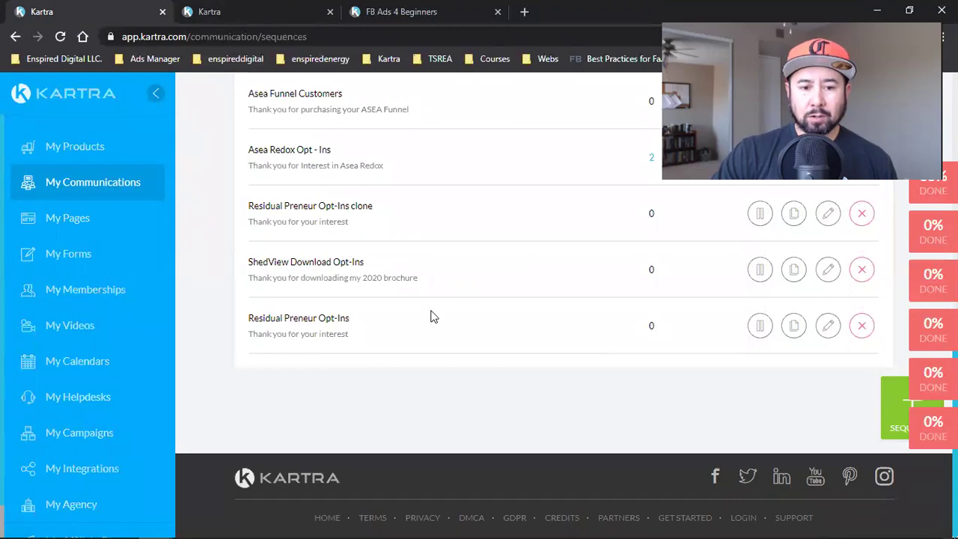
scroll(431, 316, up, 1)
triple_click(271, 219)
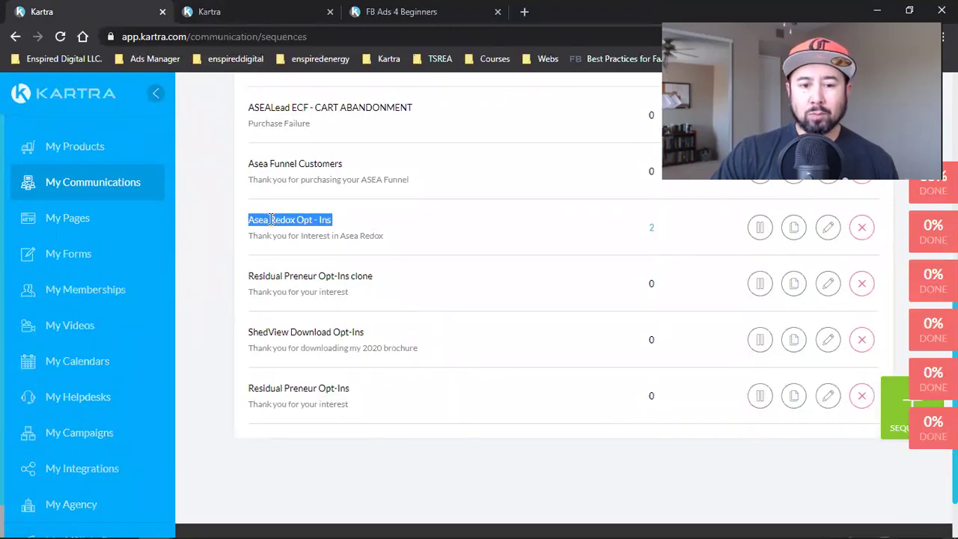
scroll(387, 231, up, 1)
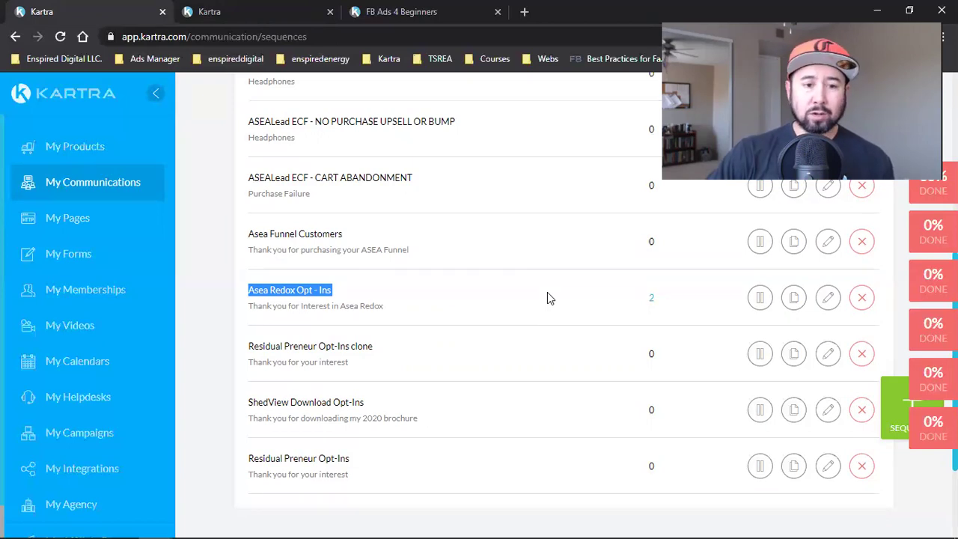
scroll(486, 322, up, 5)
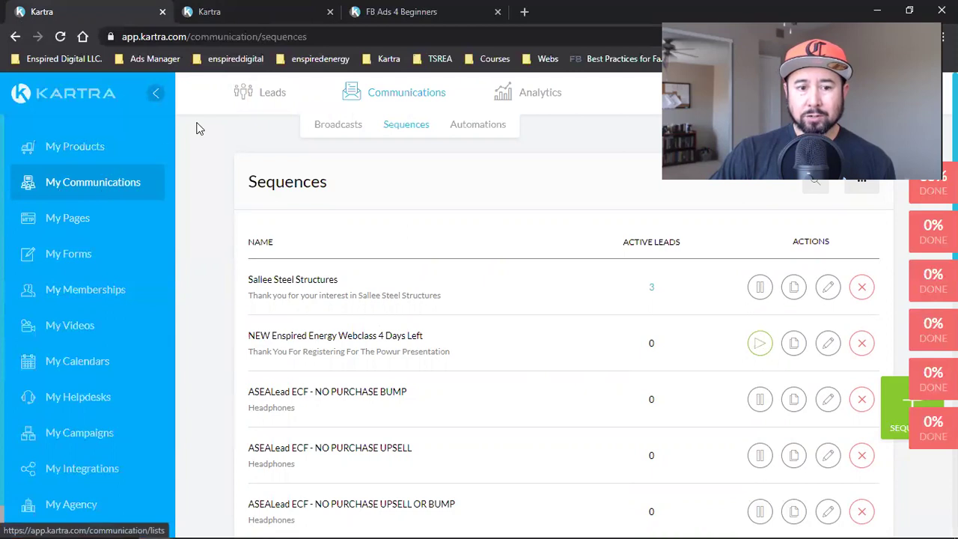
- Show Leads > Lists and open the sidebar's My Calendars link in a new tab
mouse_move(271, 92)
click(262, 125)
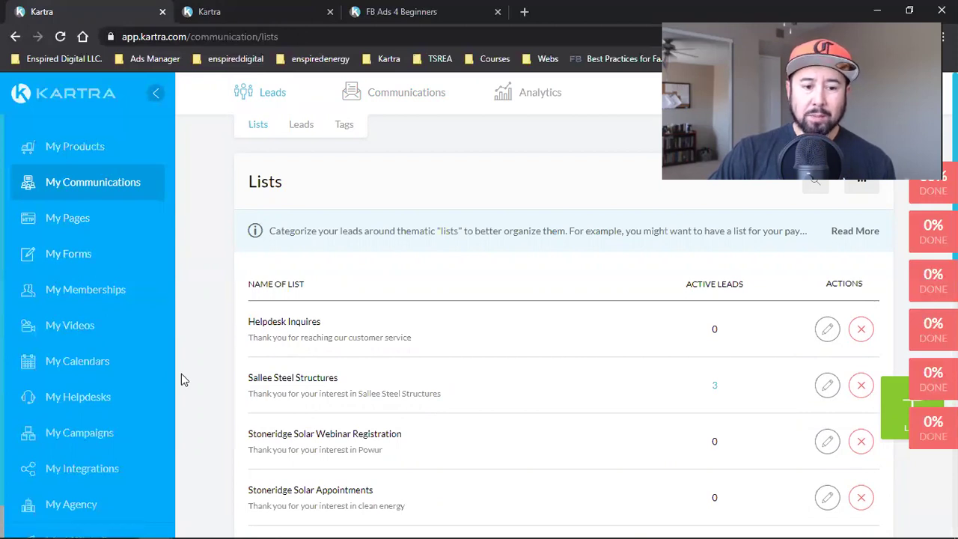
right_click(57, 367)
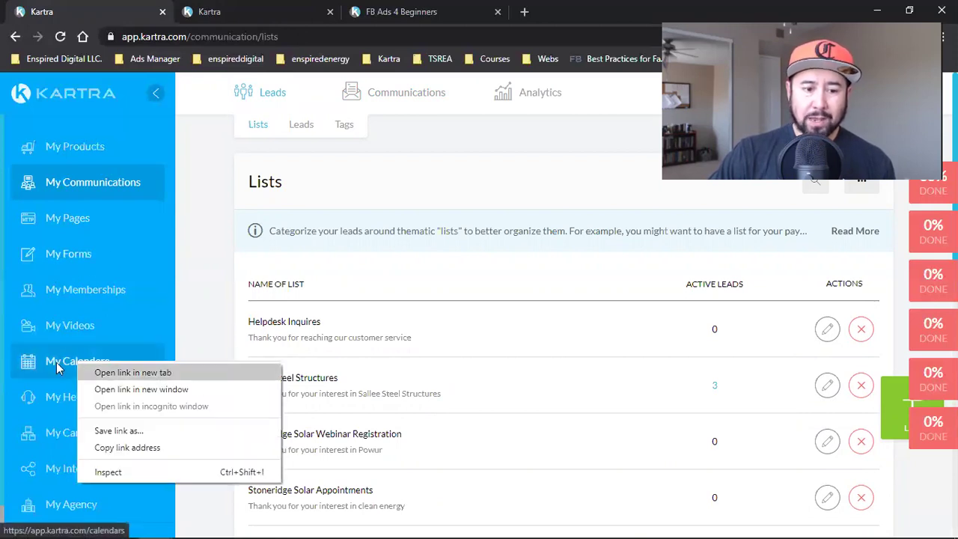
click(211, 349)
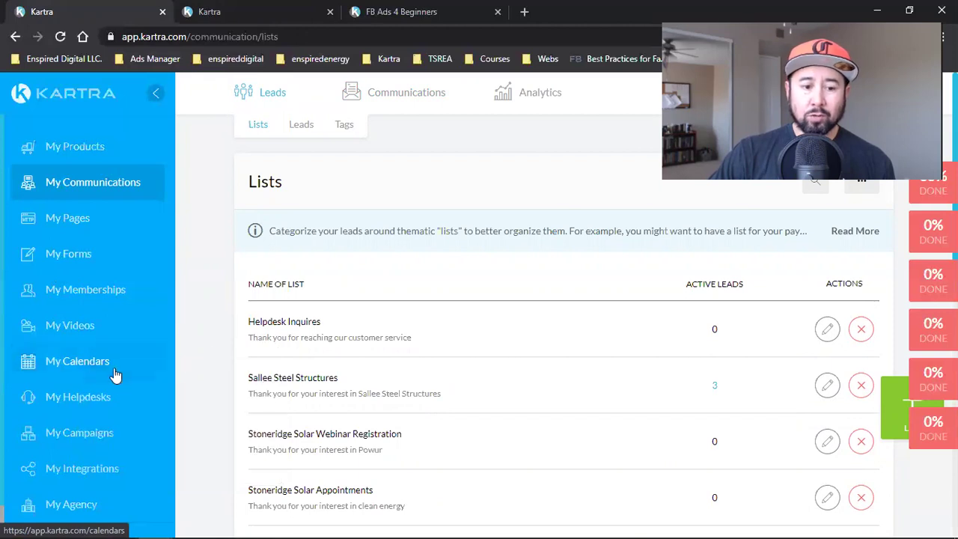
right_click(46, 362)
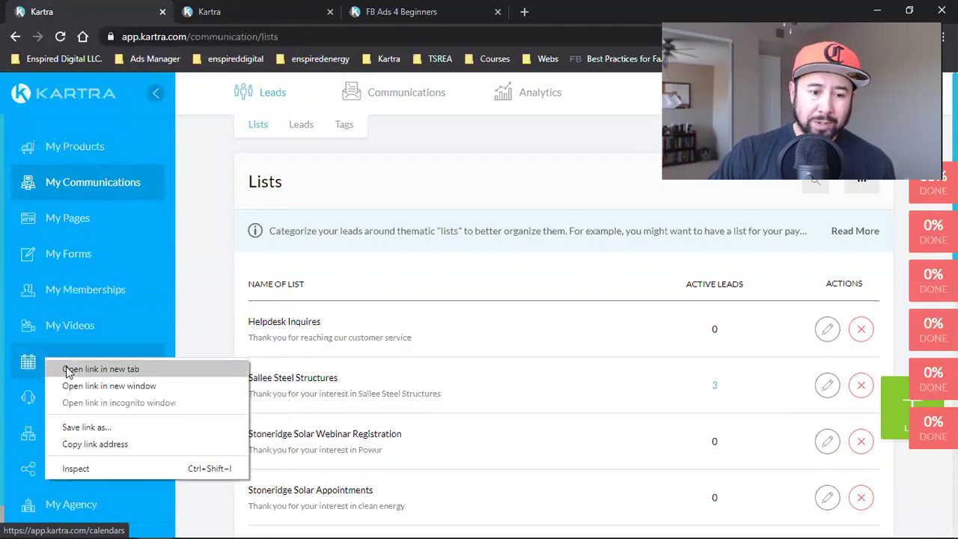
click(67, 369)
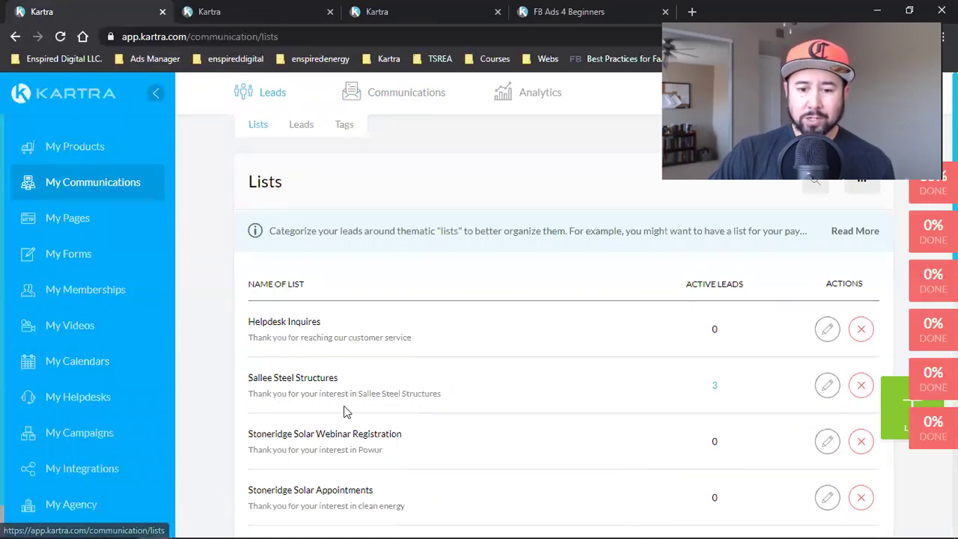
scroll(348, 288, down, 4)
scroll(347, 289, down, 3)
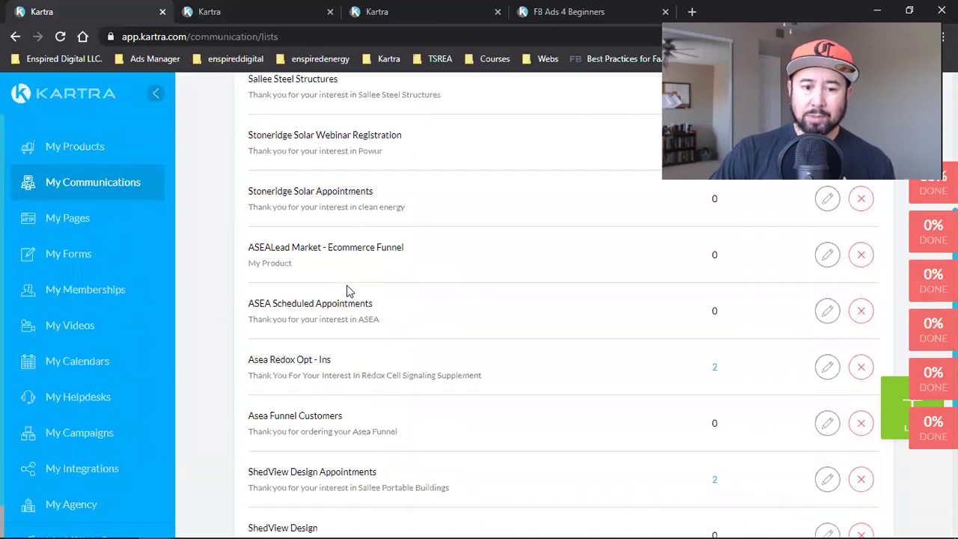
scroll(347, 289, up, 7)
- Open Communications > Sequences, check the Calendars and Pages tabs, and return to Sequences
mouse_move(385, 109)
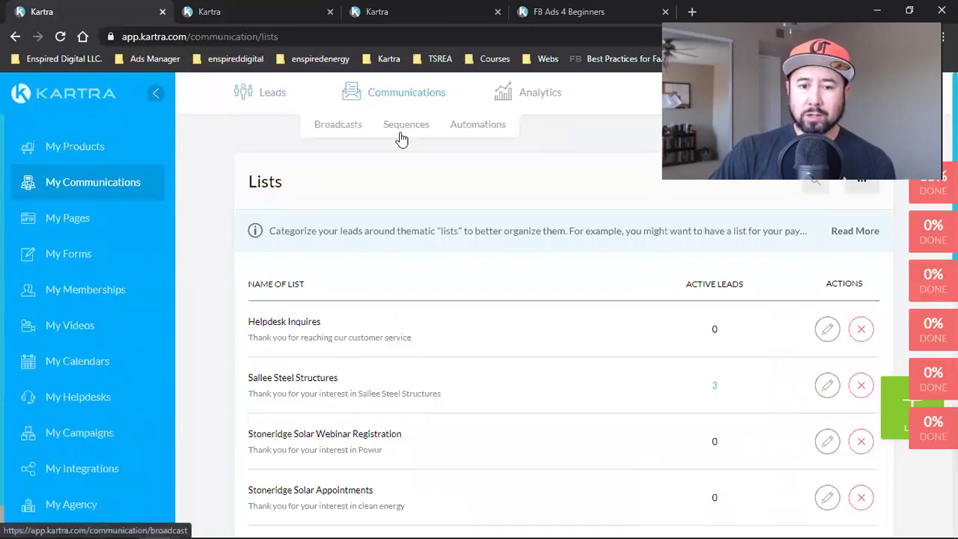
click(413, 129)
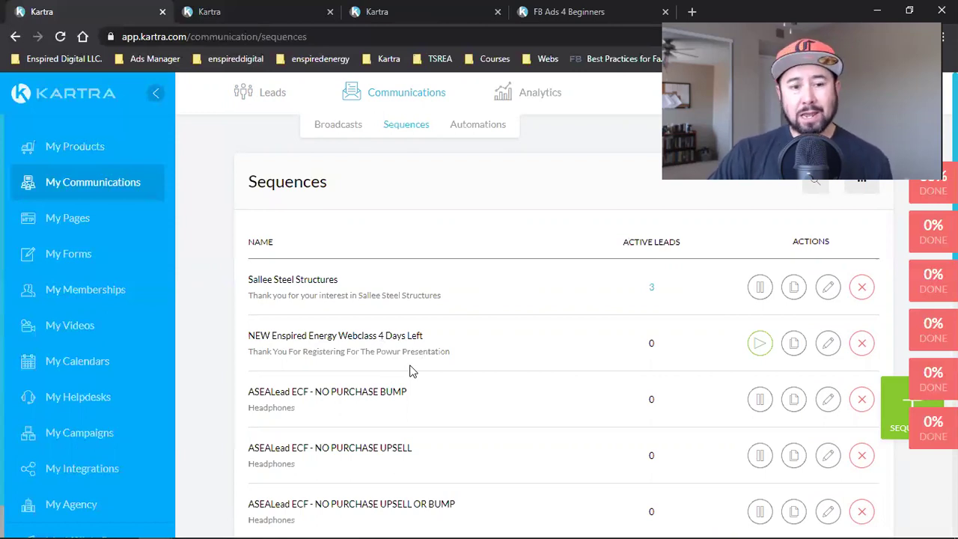
click(238, 10)
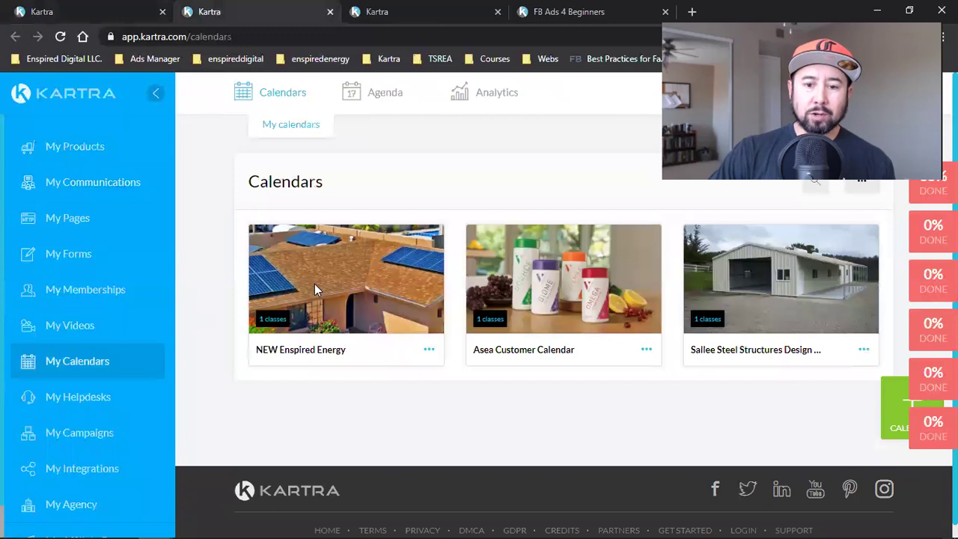
click(371, 7)
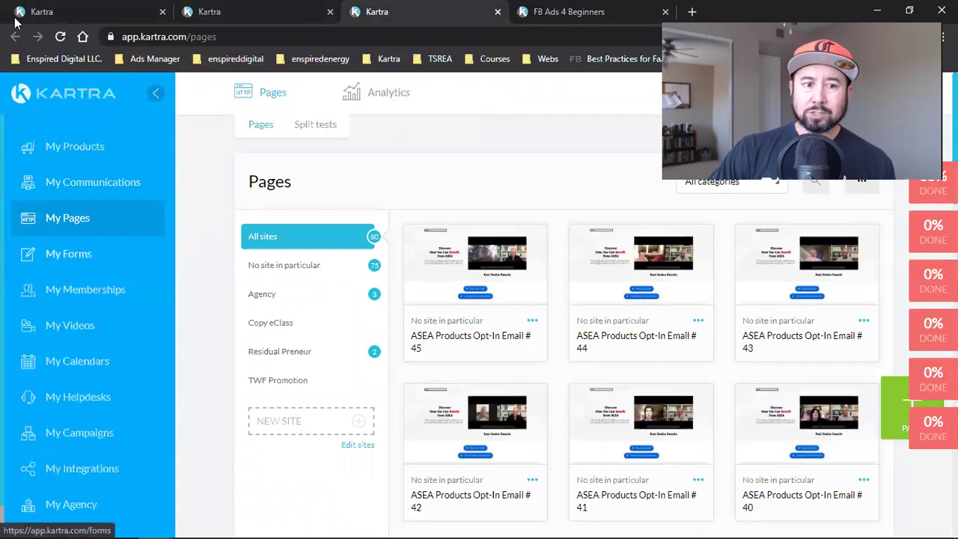
click(101, 13)
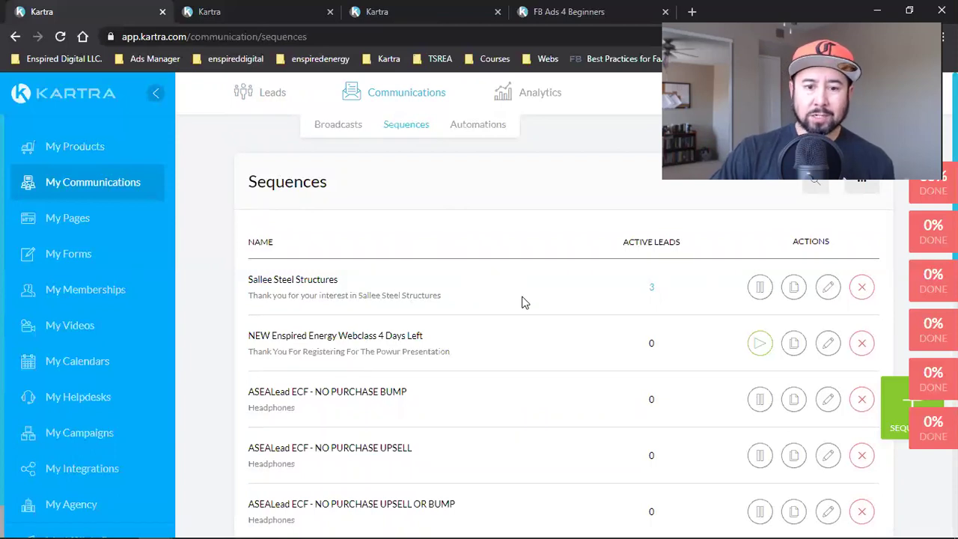
- In the Pages tab, get the direct page link for ASEA Products Opt-In Email #44
click(417, 9)
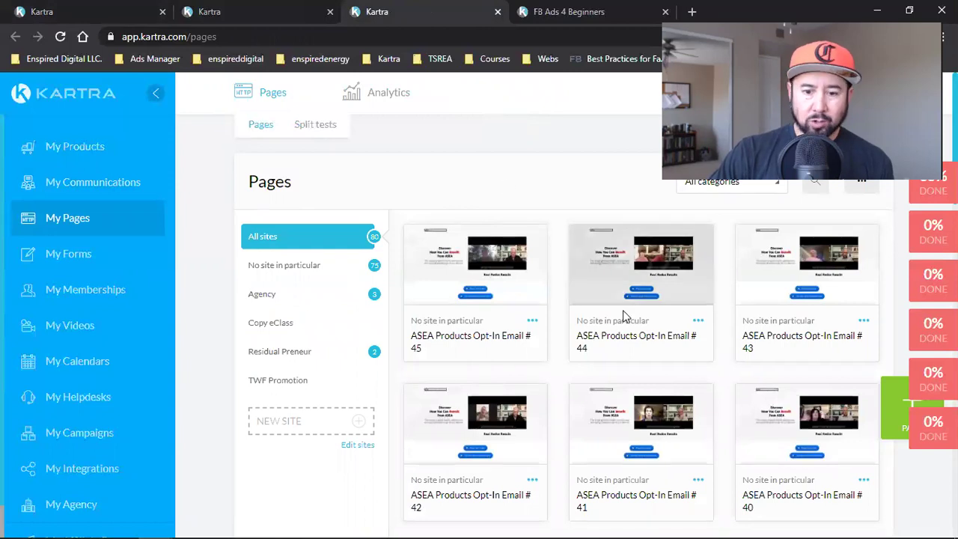
click(697, 320)
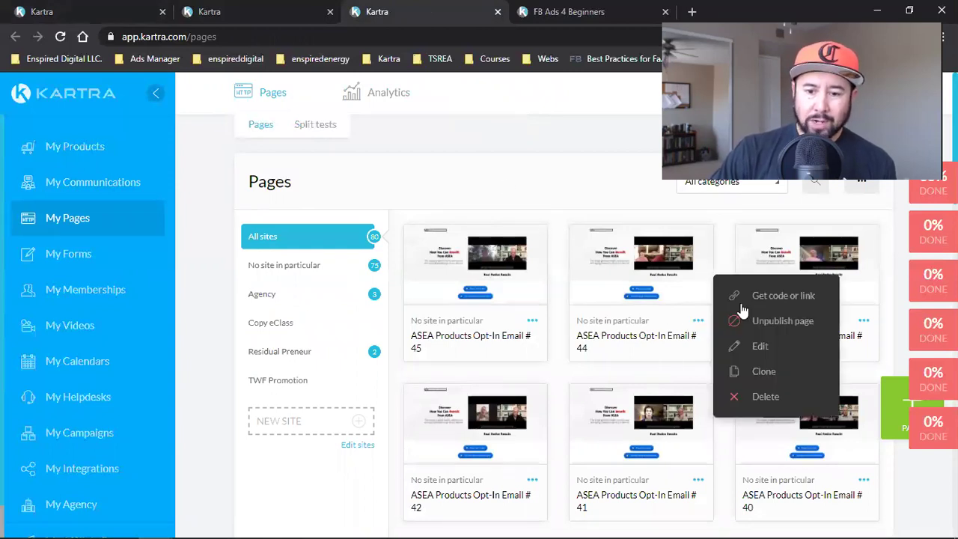
click(742, 300)
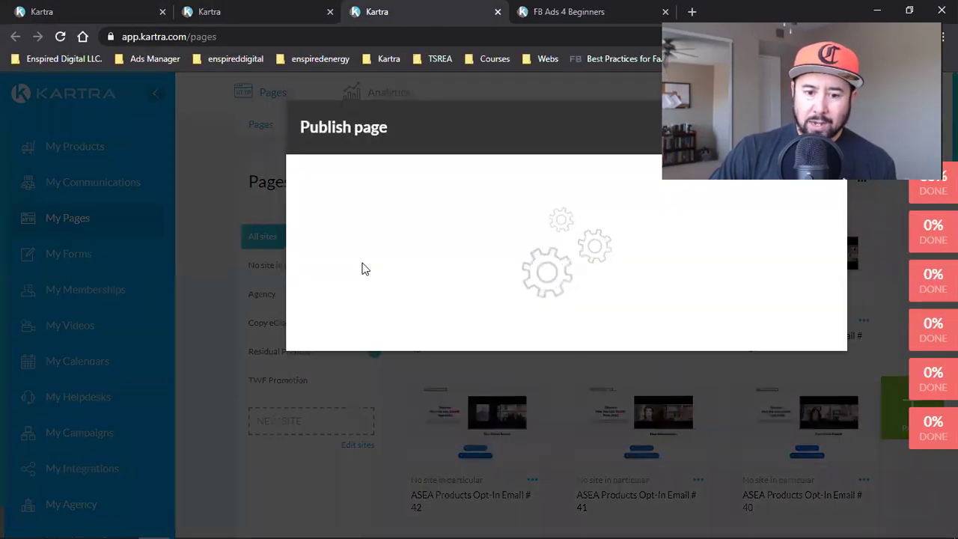
click(360, 270)
triple_click(400, 447)
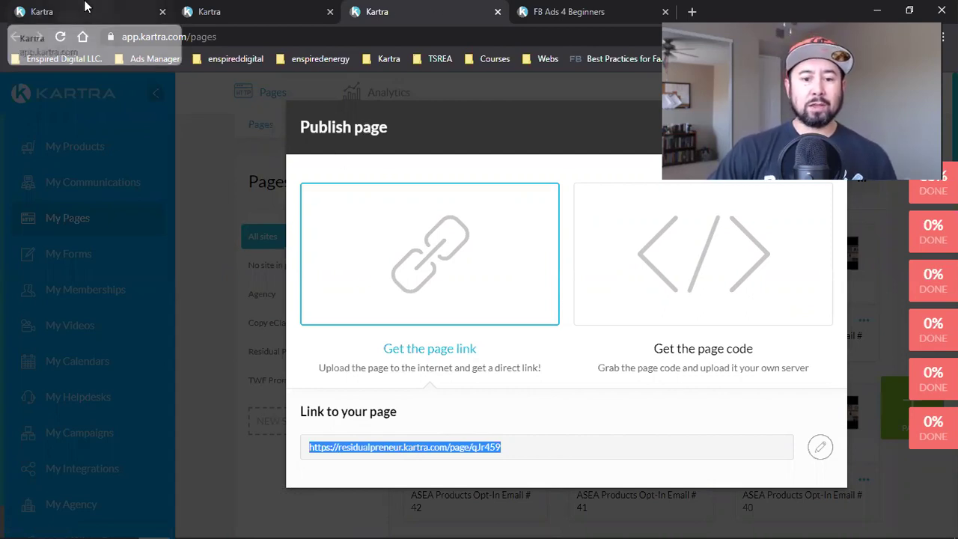
click(874, 313)
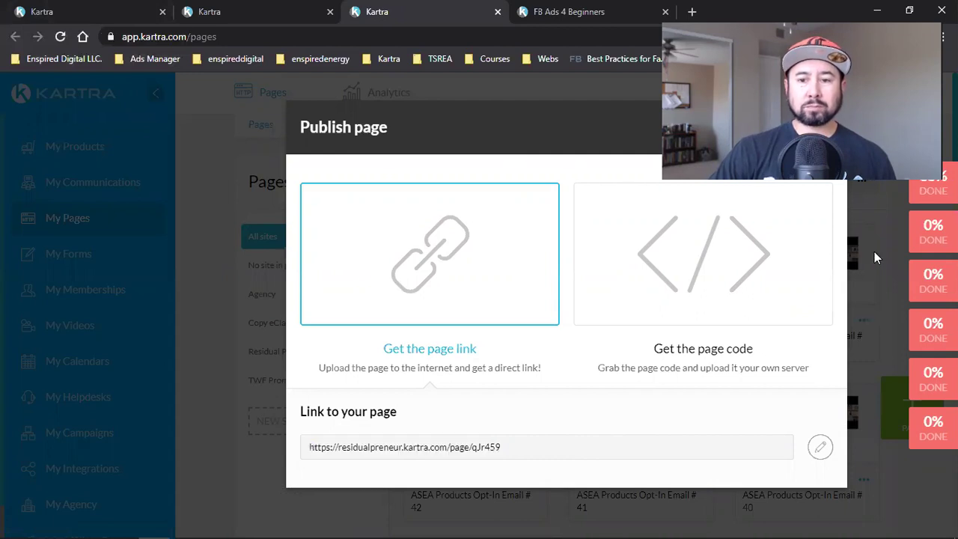
- Close the Publish page dialog and switch back to the Sequences tab
click(810, 128)
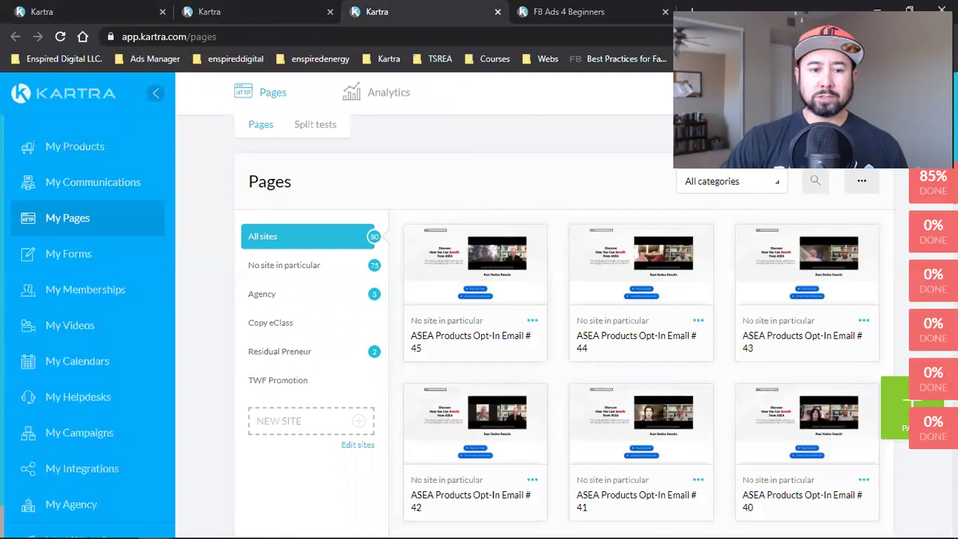
click(201, 9)
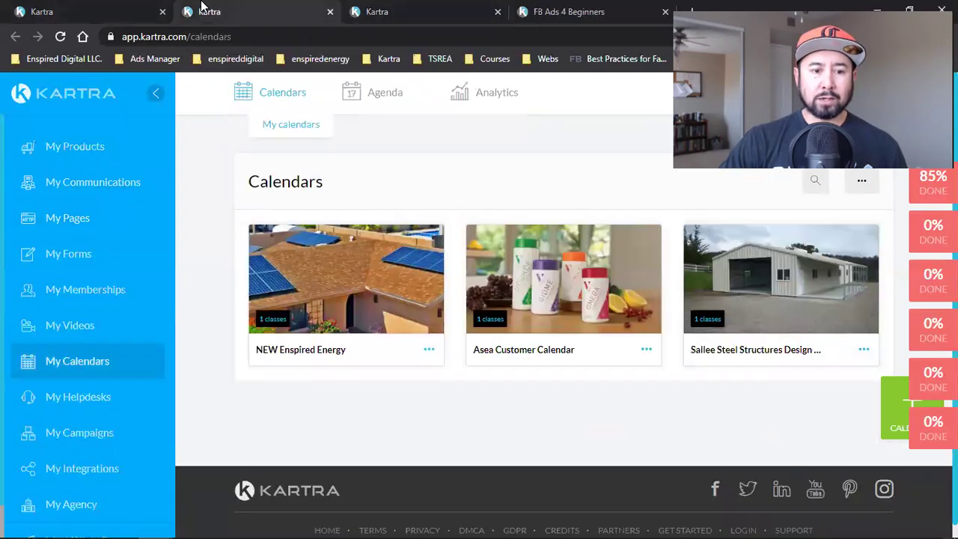
click(392, 9)
click(82, 11)
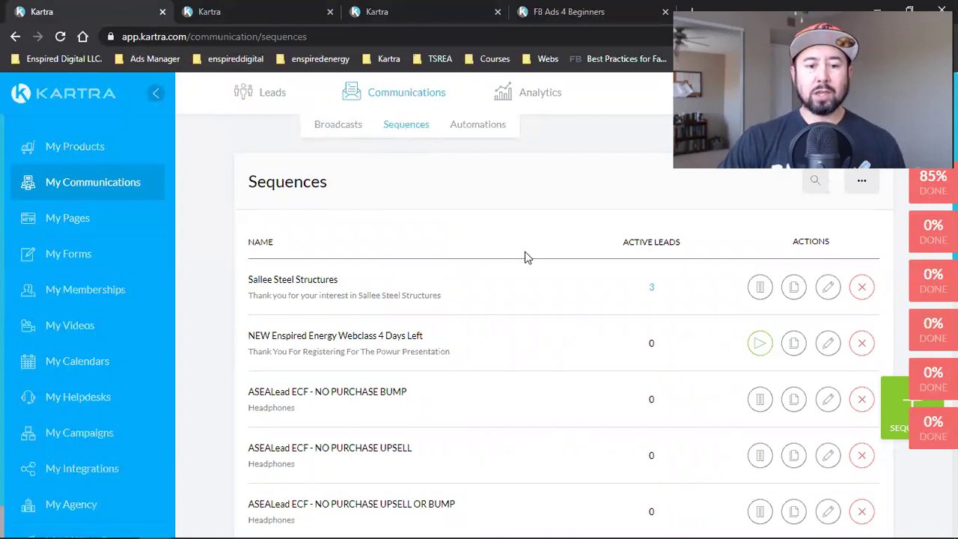
- Scroll to the Asea Redox Opt - Ins sequence and open it for editing
scroll(524, 256, down, 2)
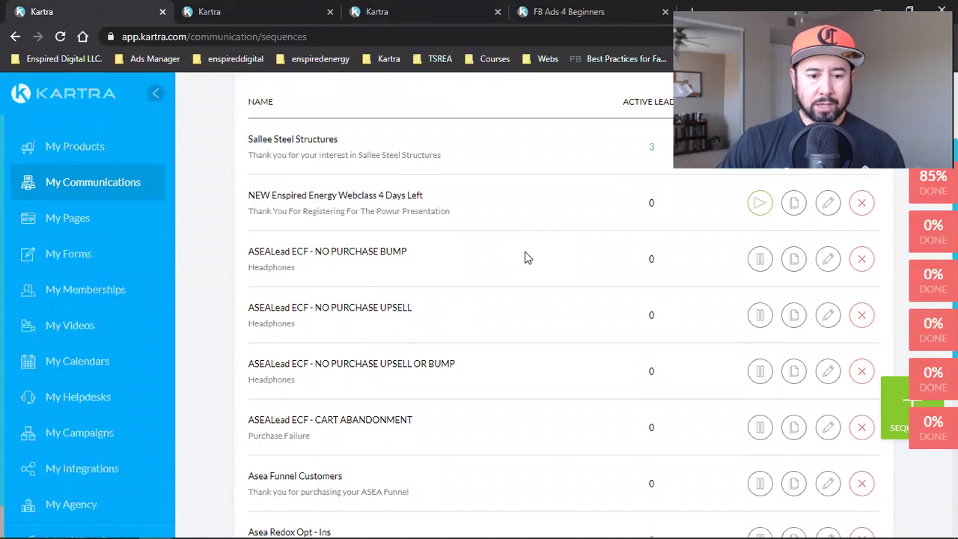
scroll(525, 257, down, 3)
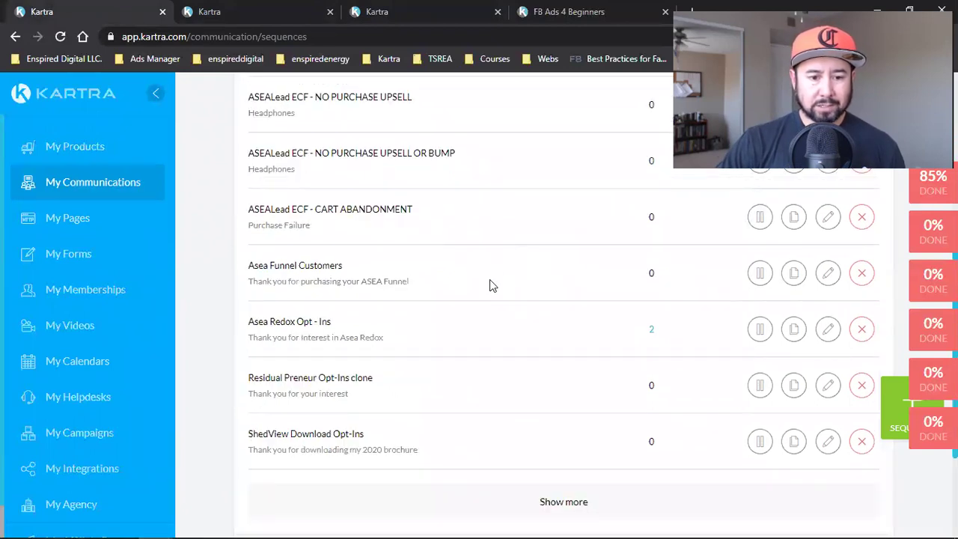
triple_click(329, 324)
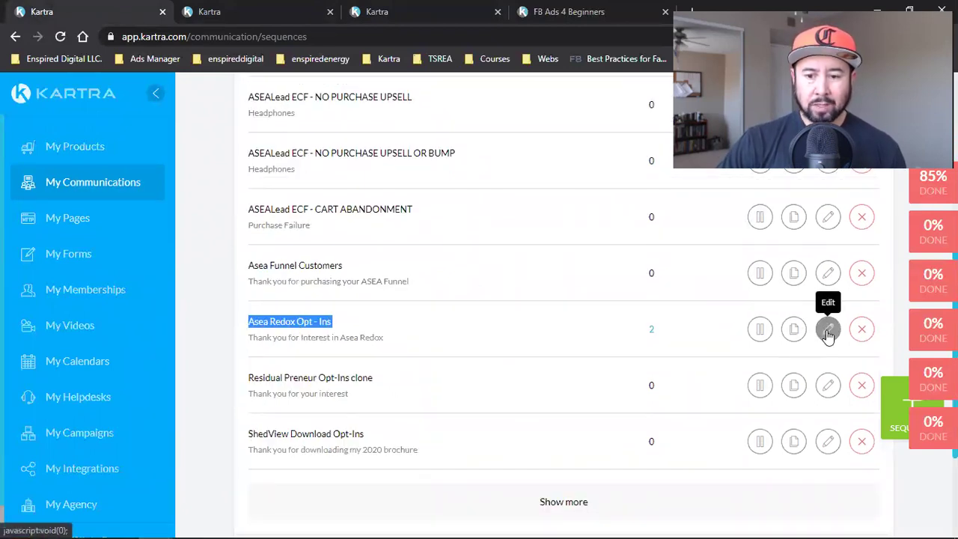
click(828, 330)
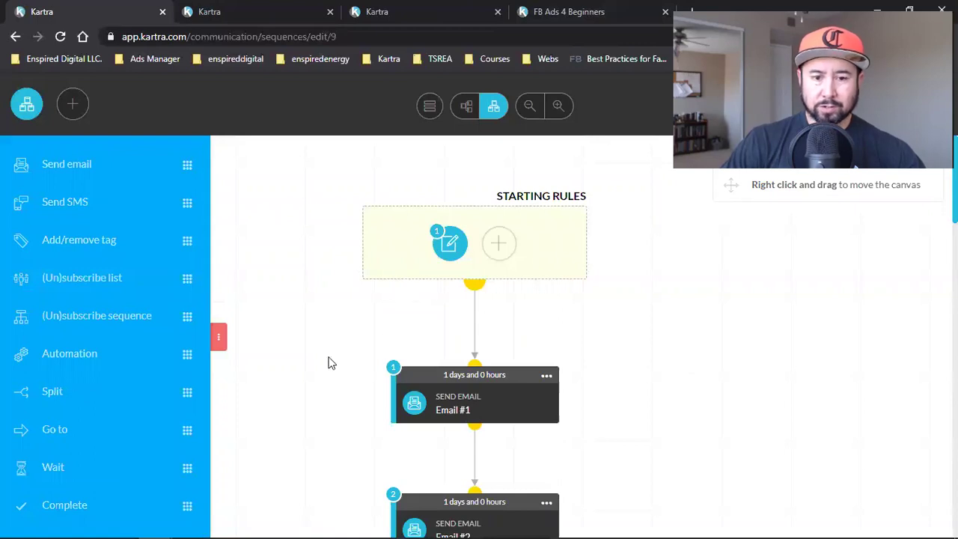
- Scroll through the Asea Redox Opt - Ins Email #1–#5 Send Email steps, 1 day apart
scroll(471, 290, down, 5)
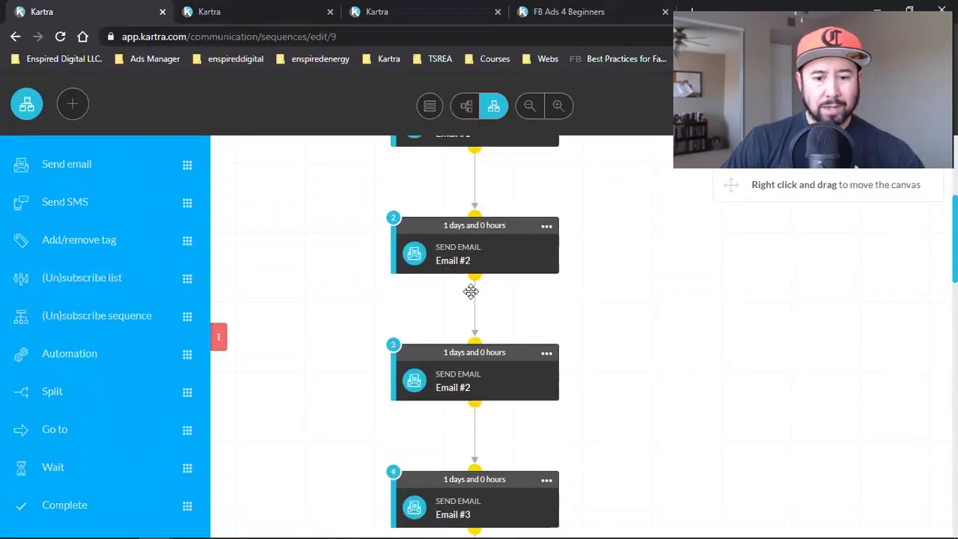
scroll(686, 332, down, 3)
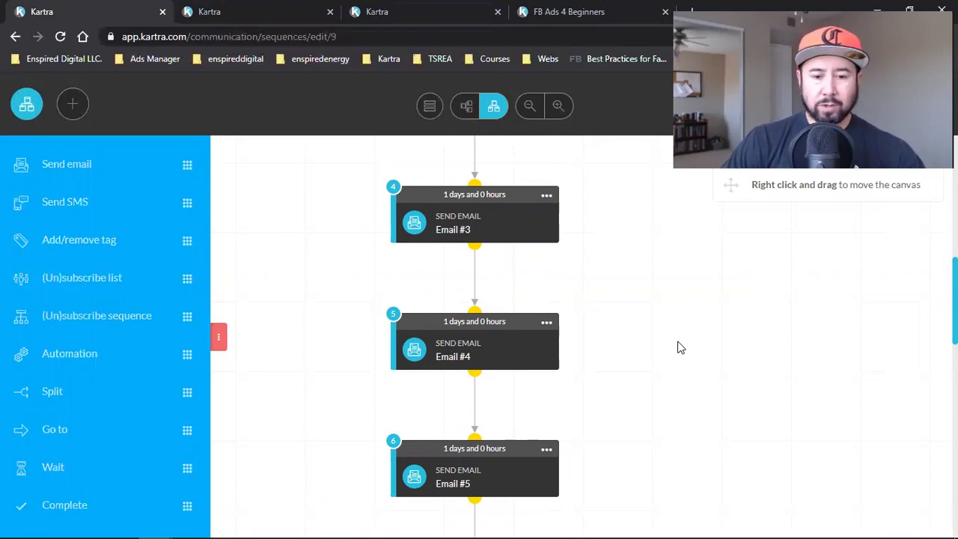
scroll(679, 347, up, 5)
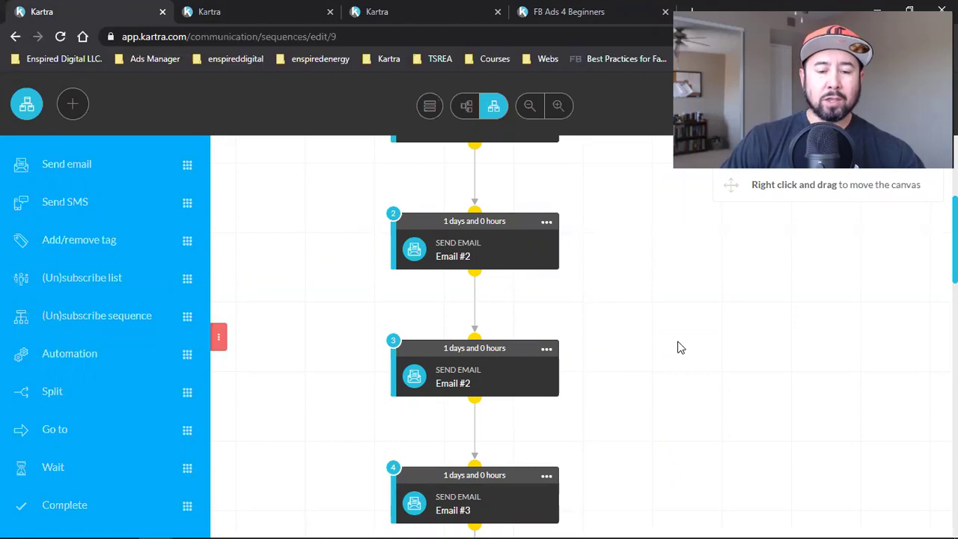
- Scroll down to Email #11 and the Complete step, then back up to open the Starting Rules options
scroll(678, 346, up, 4)
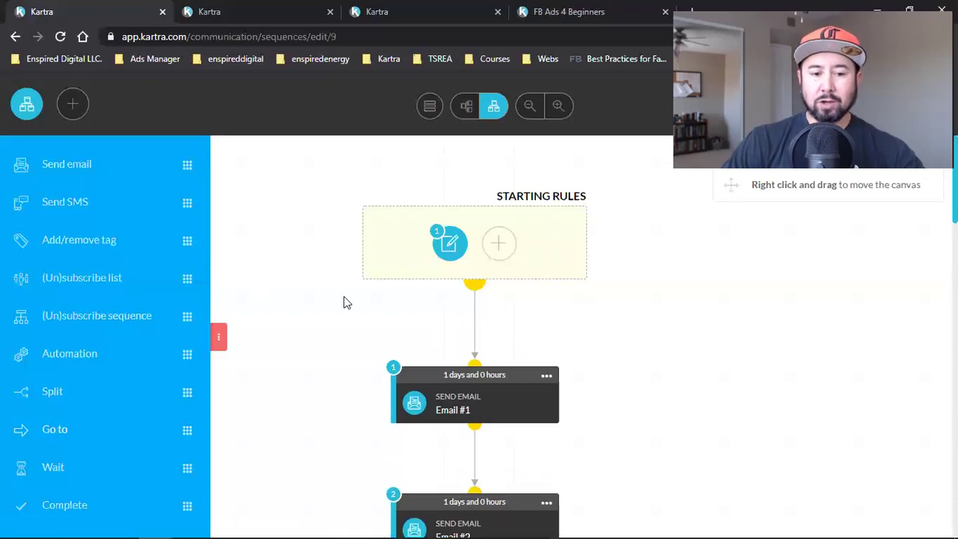
scroll(456, 303, down, 3)
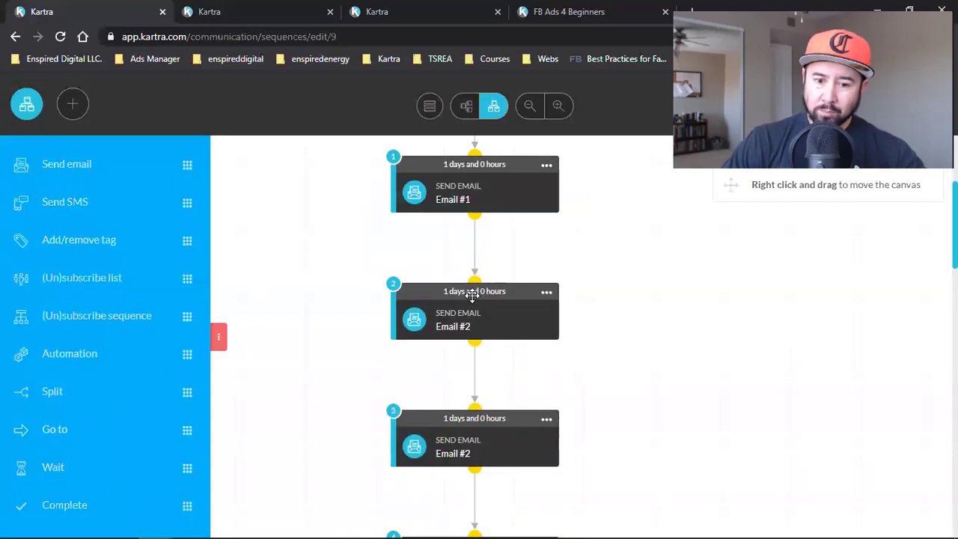
scroll(613, 304, down, 5)
scroll(618, 363, down, 5)
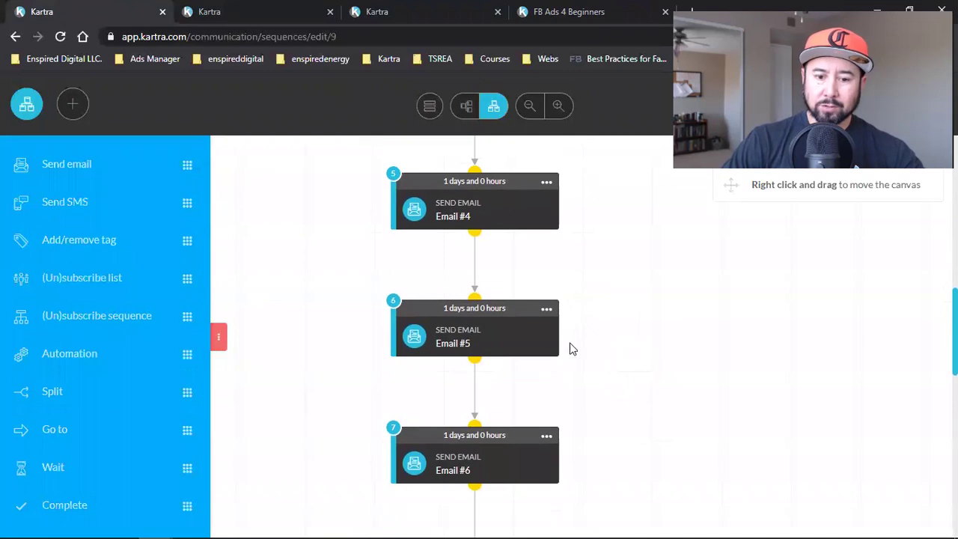
scroll(548, 338, down, 5)
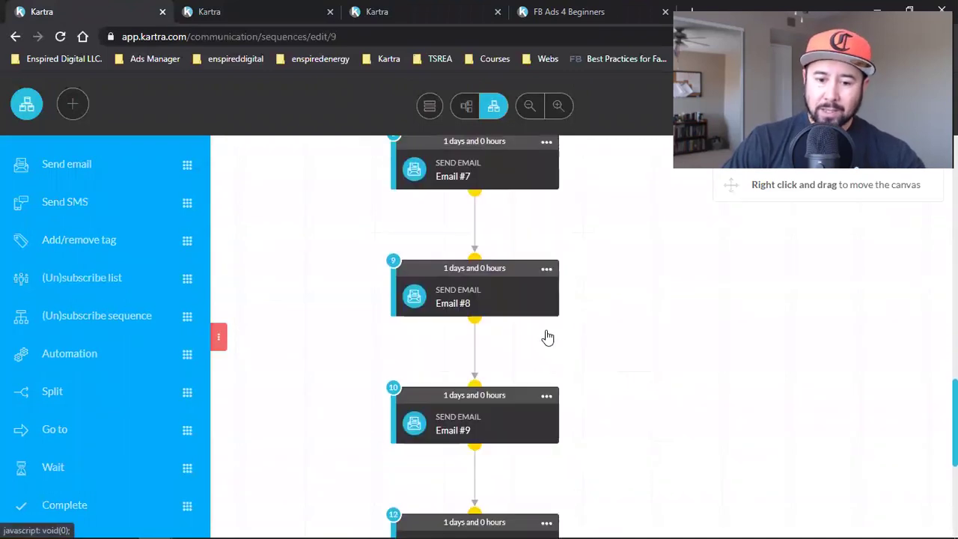
scroll(553, 355, down, 1)
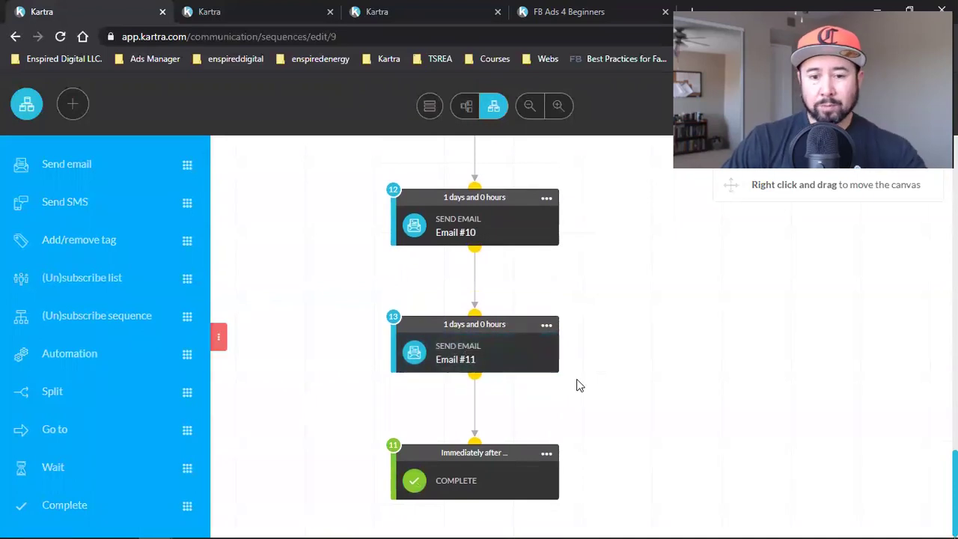
scroll(642, 365, up, 2)
scroll(642, 365, up, 14)
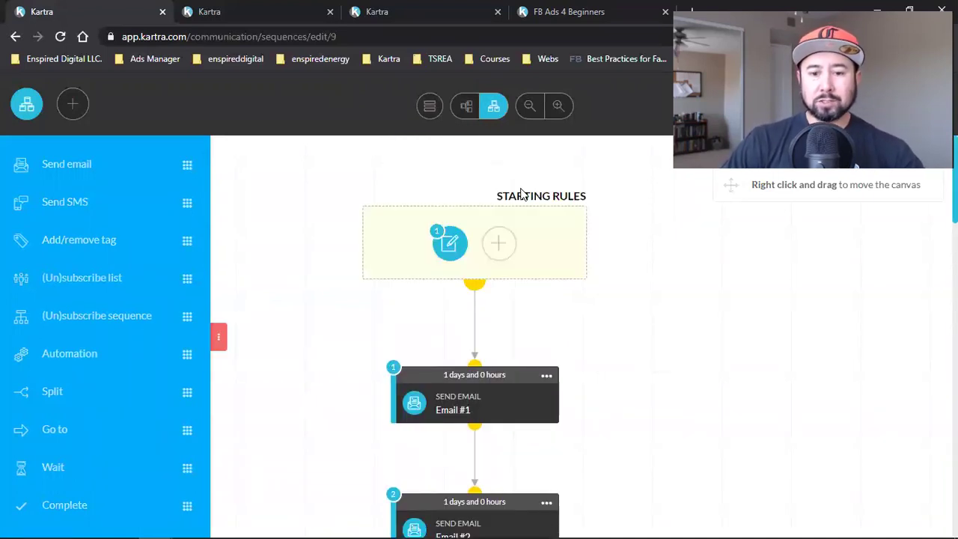
click(449, 242)
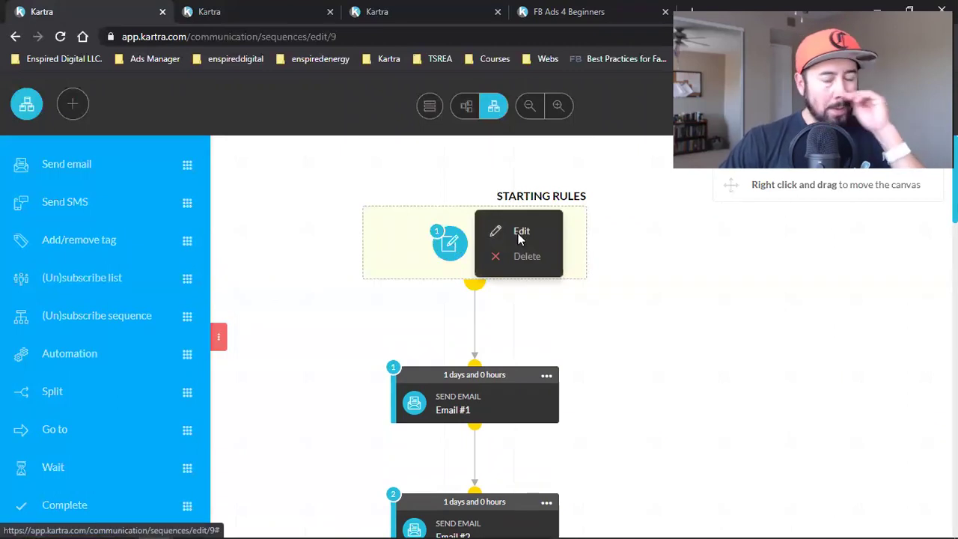
click(519, 235)
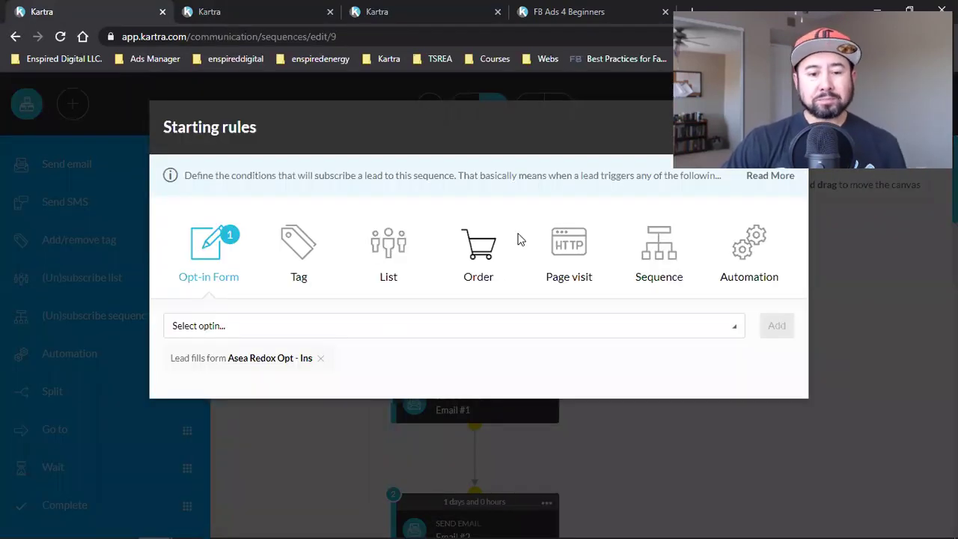
triple_click(217, 359)
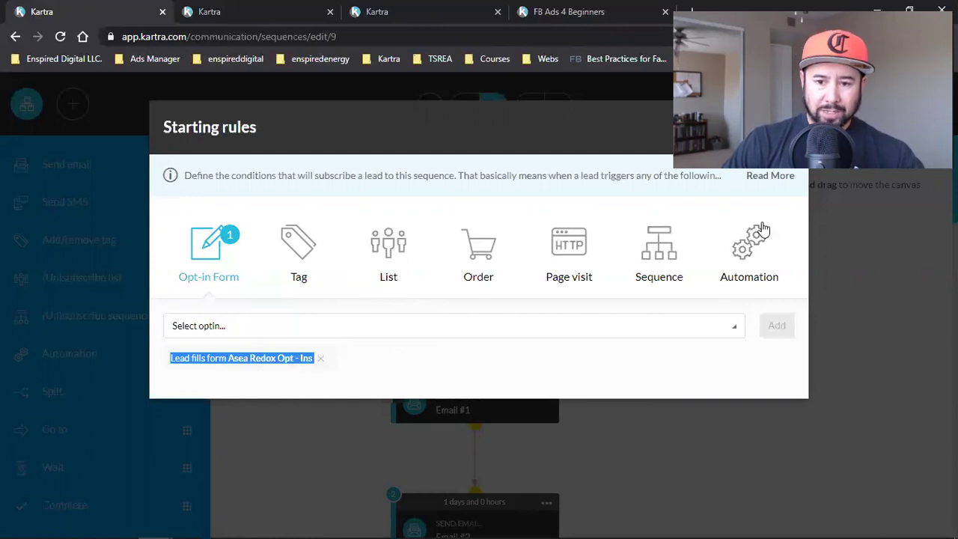
click(799, 85)
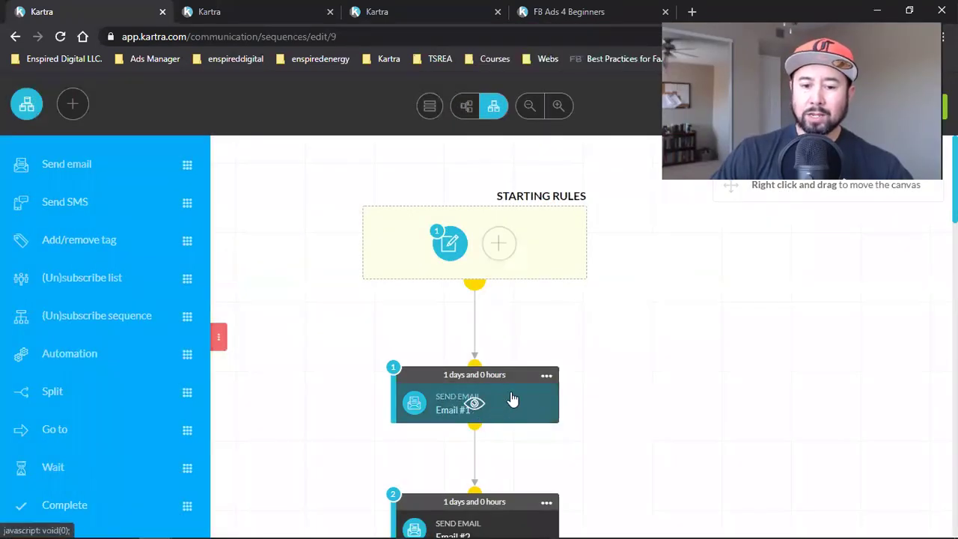
scroll(508, 397, down, 1)
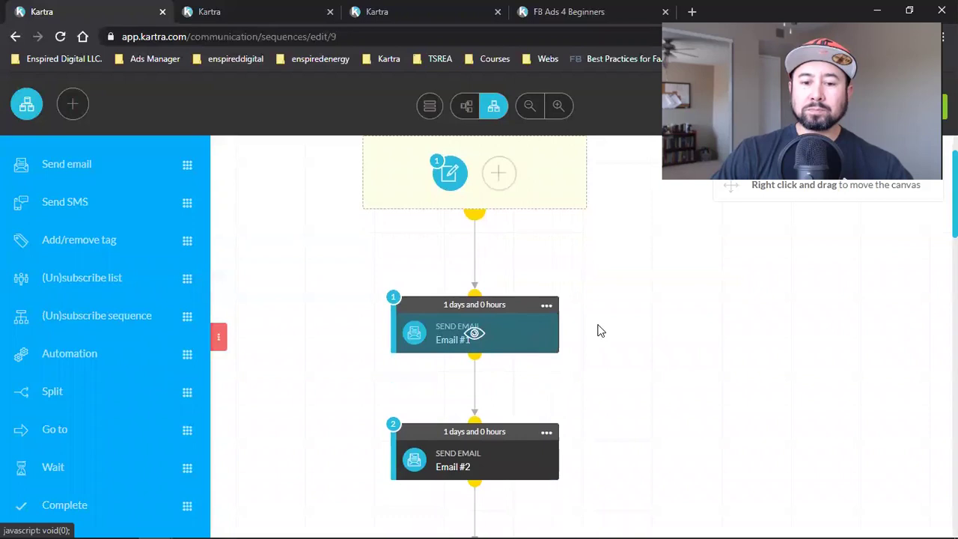
scroll(479, 338, down, 4)
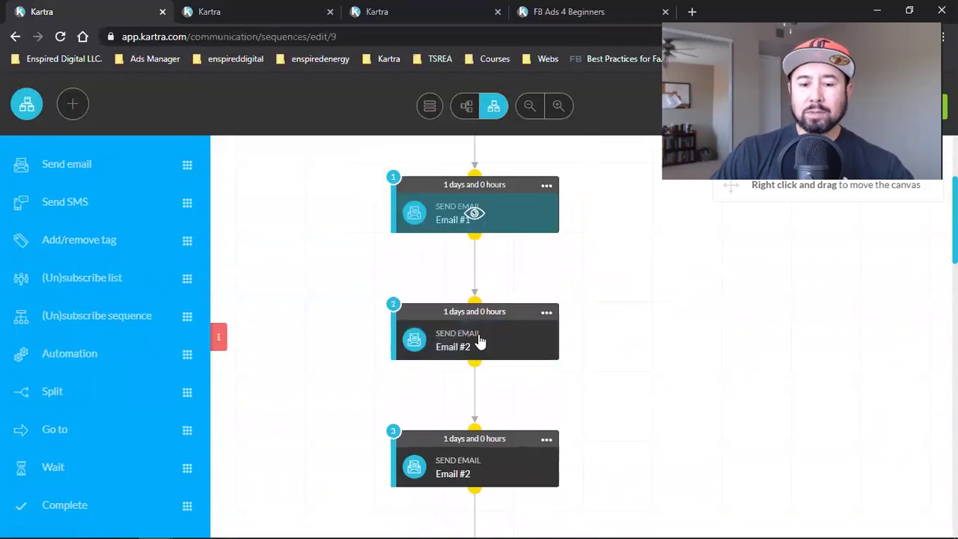
scroll(479, 340, down, 9)
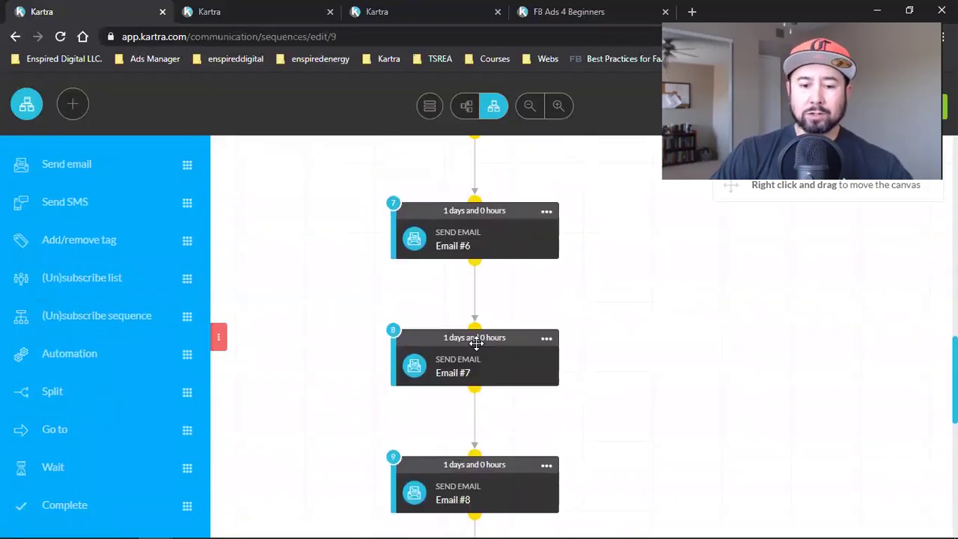
scroll(481, 390, down, 7)
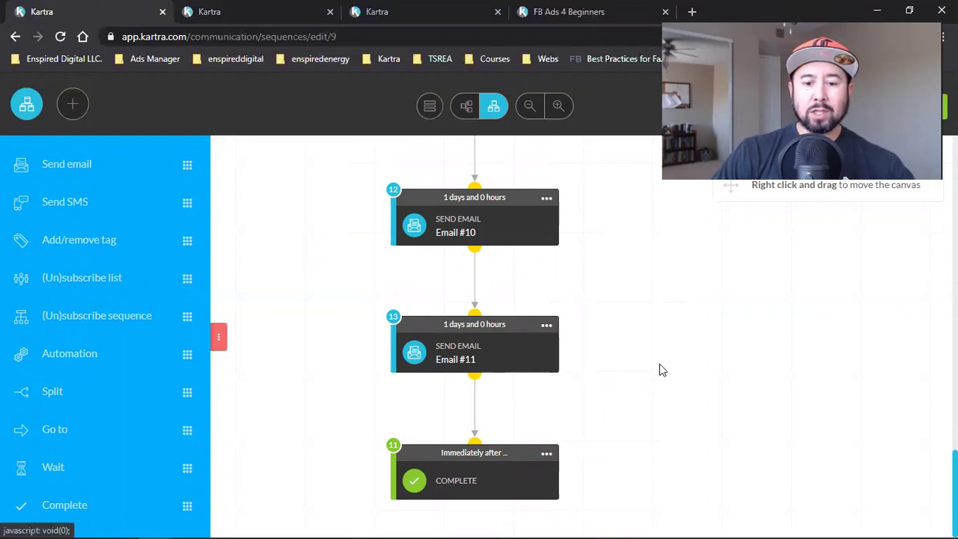
scroll(659, 370, up, 6)
scroll(659, 370, up, 2)
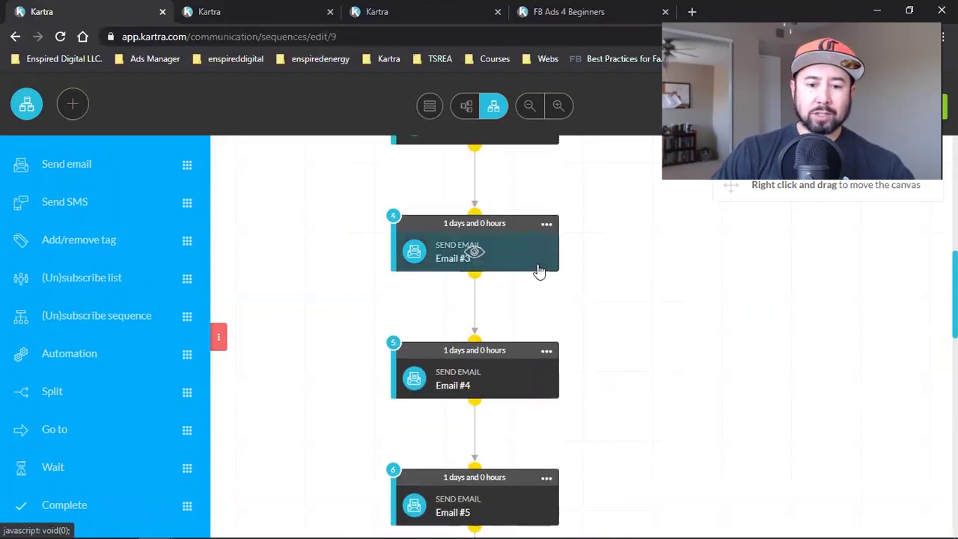
scroll(538, 269, up, 2)
scroll(509, 216, down, 8)
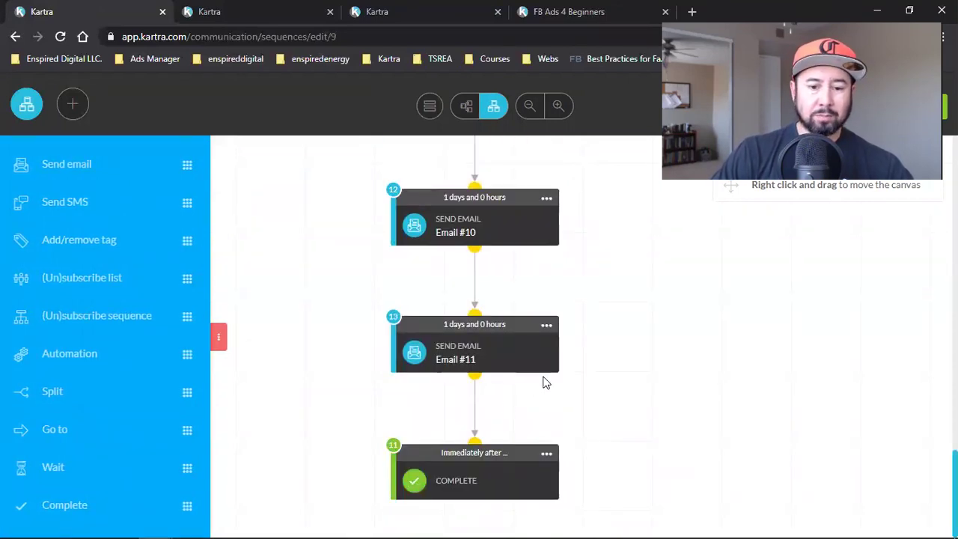
- Disconnect Complete from Email #11, move Complete lower, and drop a Send email step onto the canvas
click(475, 396)
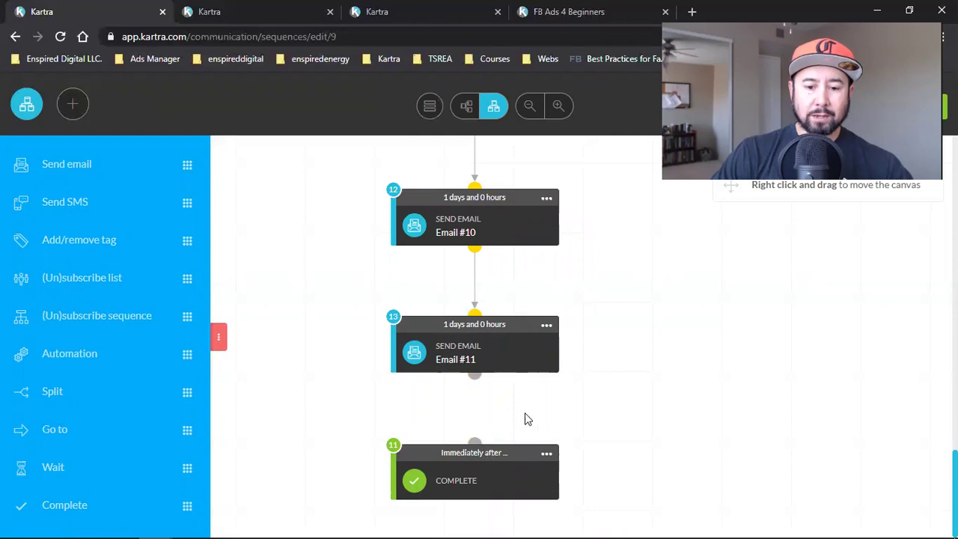
drag(479, 452, 626, 359)
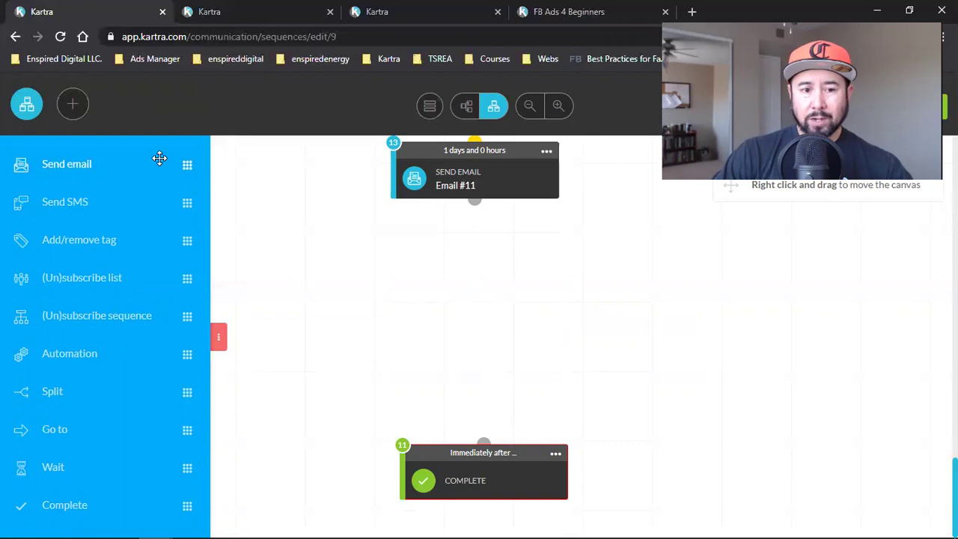
drag(69, 163, 474, 297)
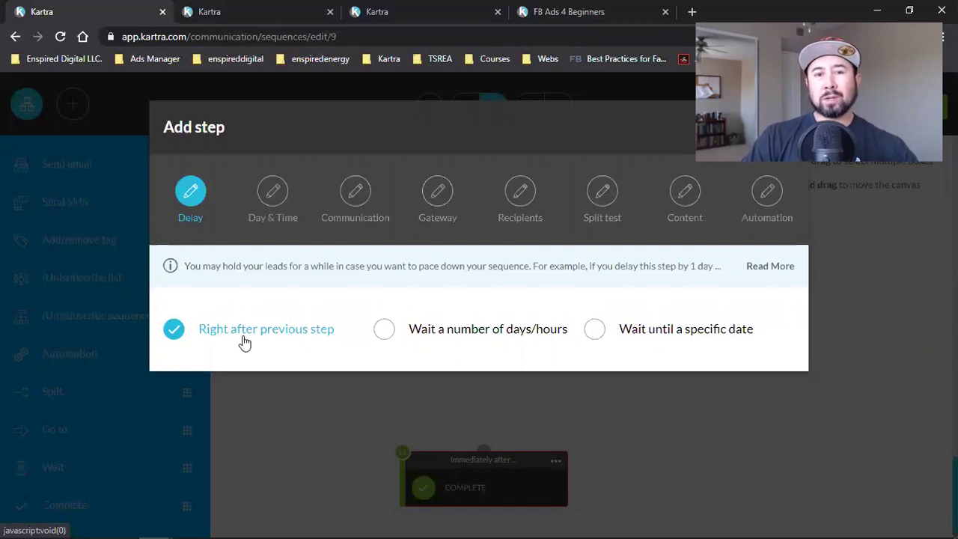
- Make the new email step wait 1 day after the previous step
click(385, 332)
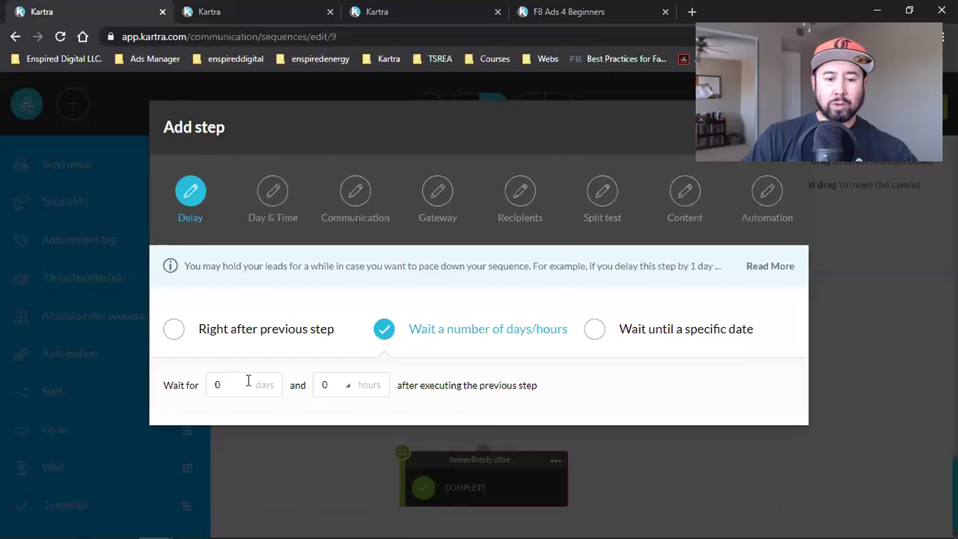
double_click(249, 383)
text(1)
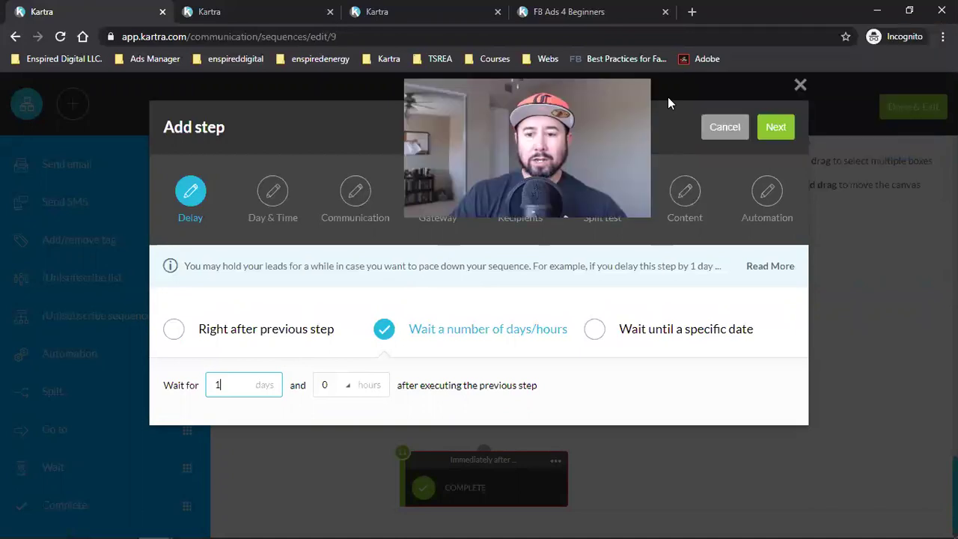
key(Return)
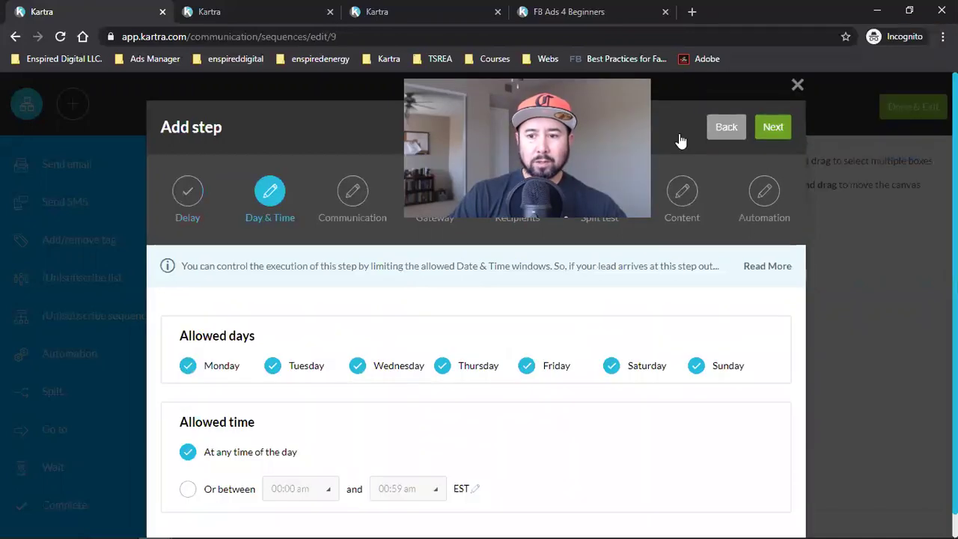
- Keep sending allowed Monday through Sunday at any time of day rather than a time window
scroll(520, 248, down, 1)
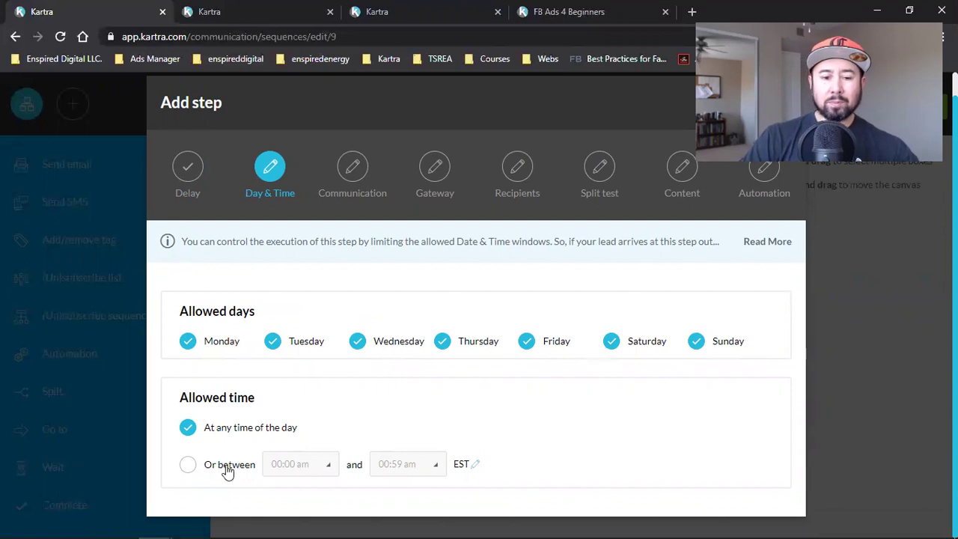
click(189, 465)
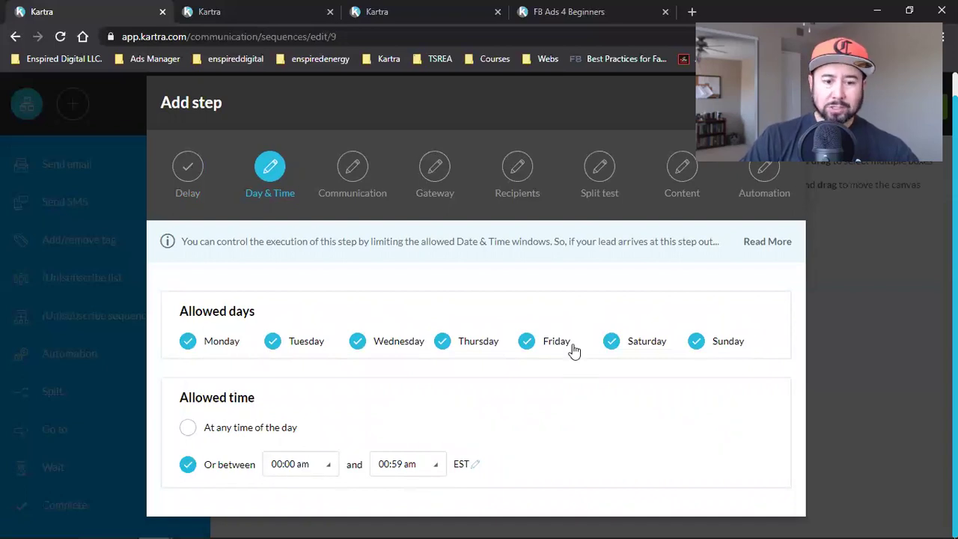
click(188, 429)
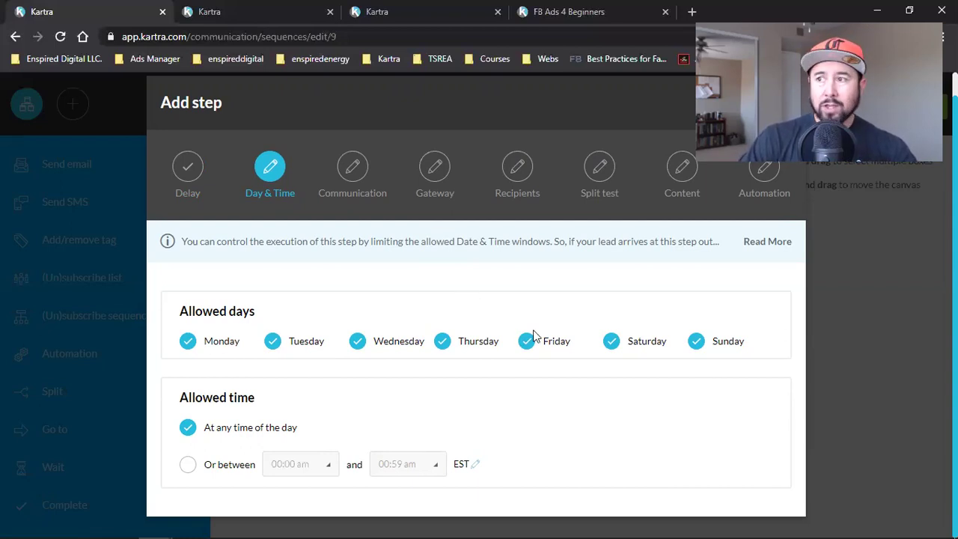
click(188, 465)
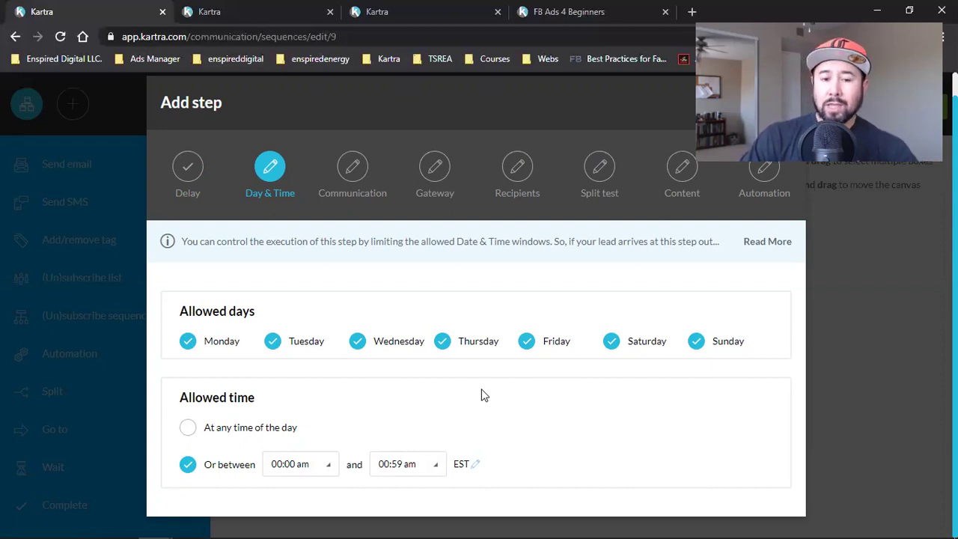
click(187, 427)
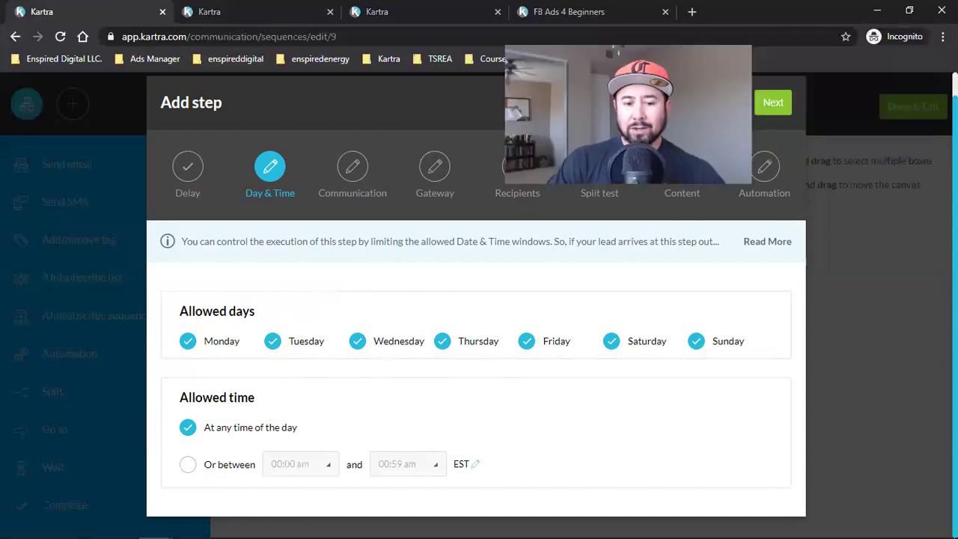
click(764, 107)
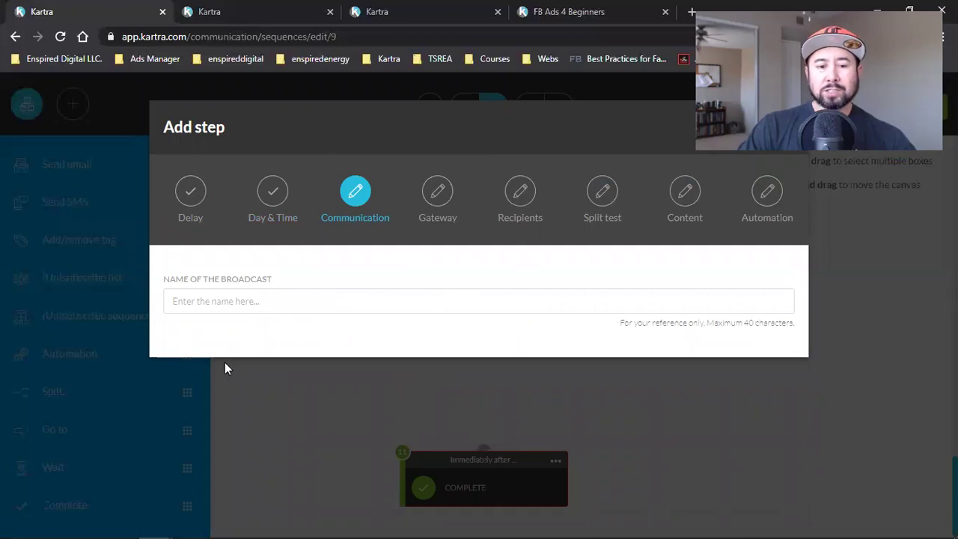
- Enter 'Email #12' as the broadcast name and move on to Gateway
click(298, 301)
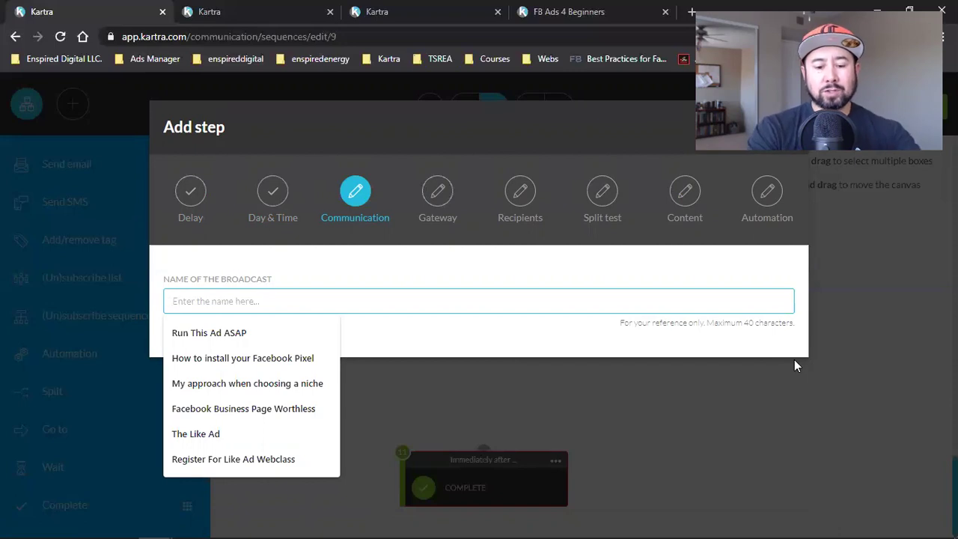
text(Email)
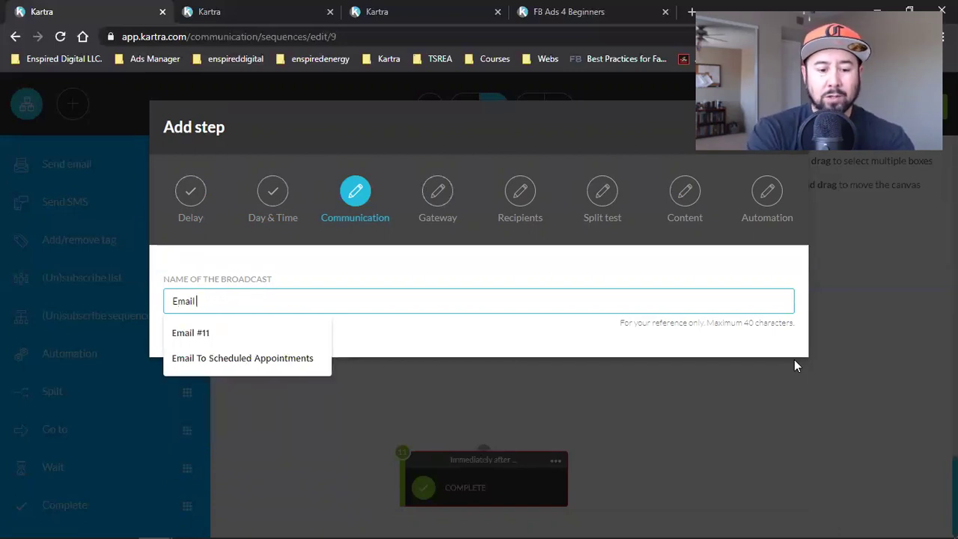
text( #)
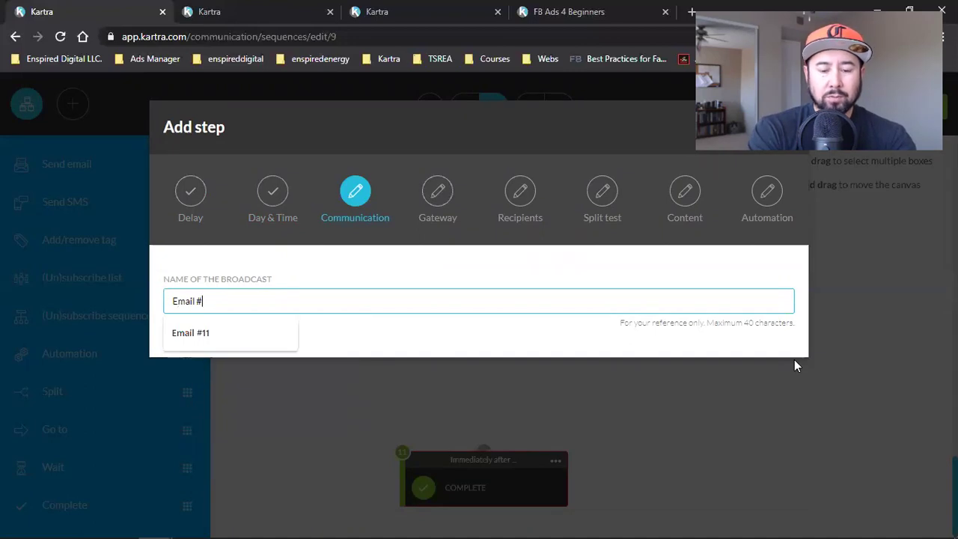
text(12)
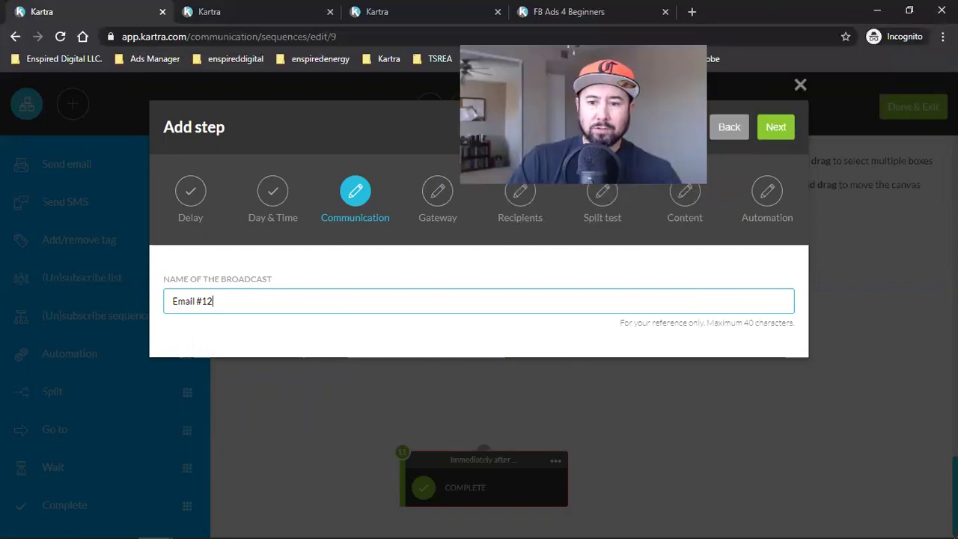
click(777, 134)
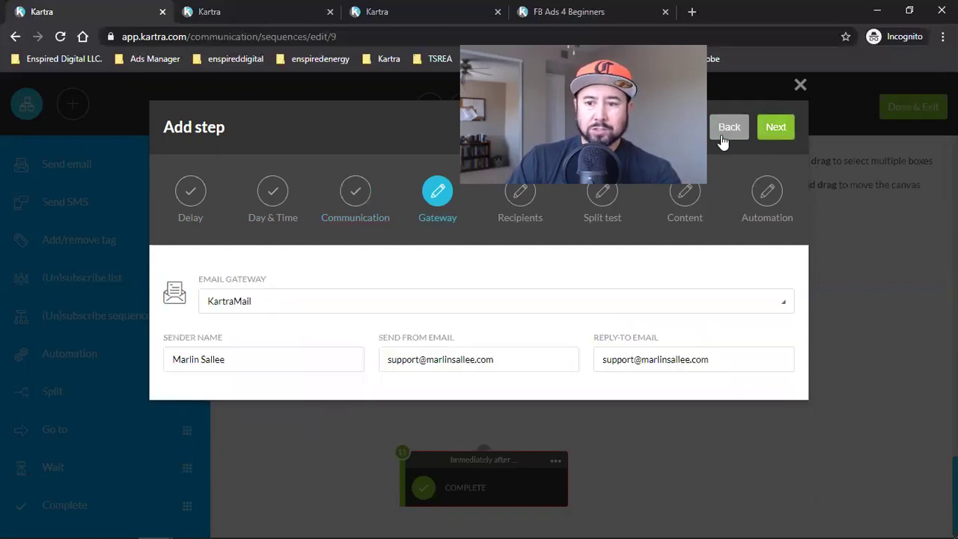
- Leave the KartraMail send-from address as prefilled and advance to Recipients
triple_click(454, 359)
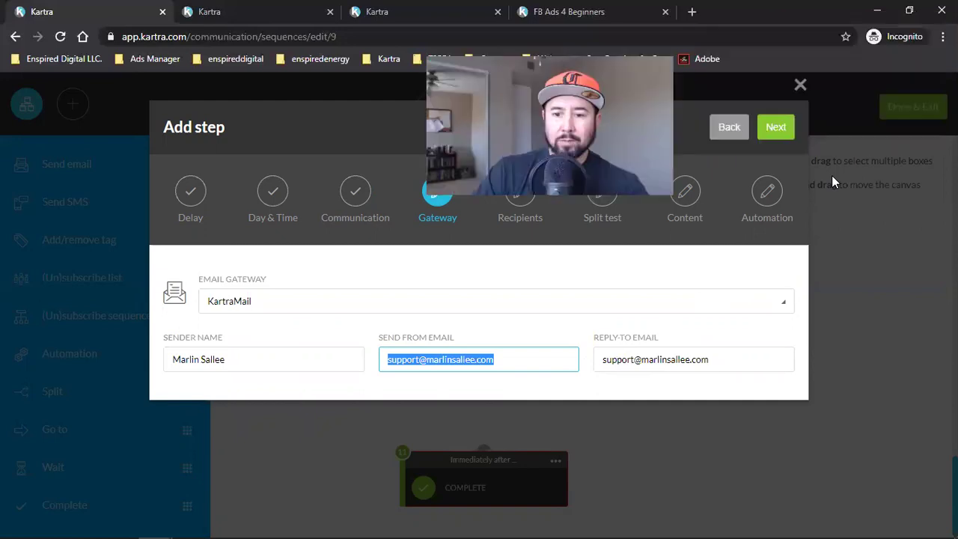
click(633, 421)
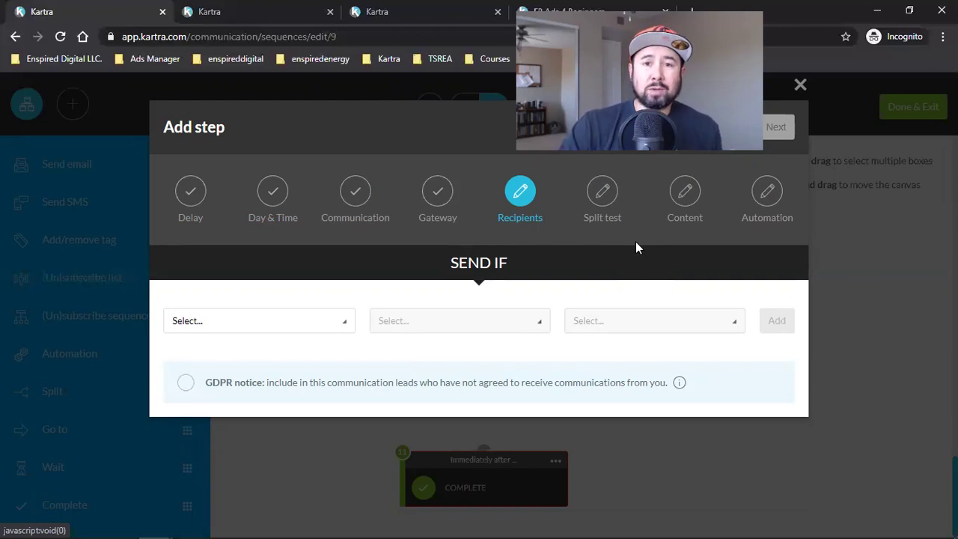
- Send only to 'Asea Redox Opt - Ins' subscribers, GDPR box unchecked, as a single email
click(231, 322)
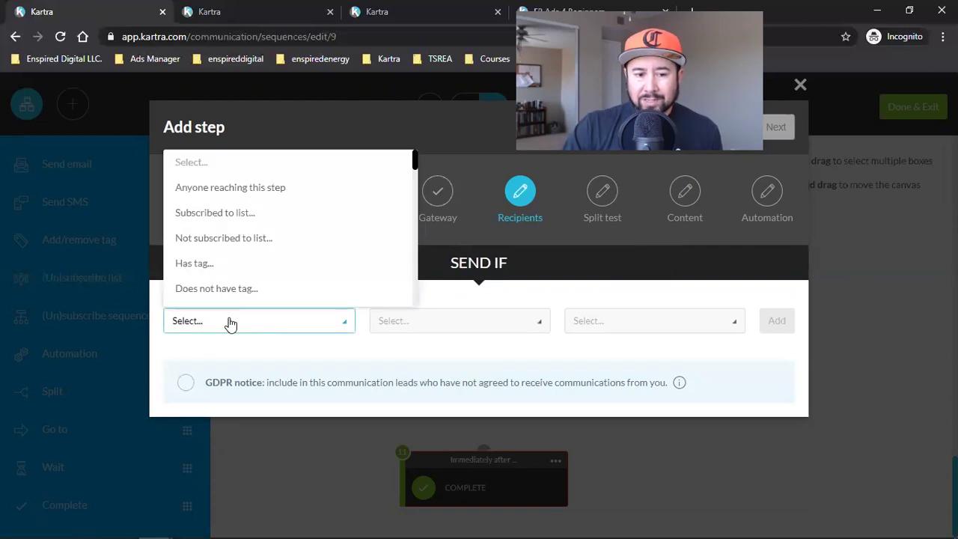
click(254, 216)
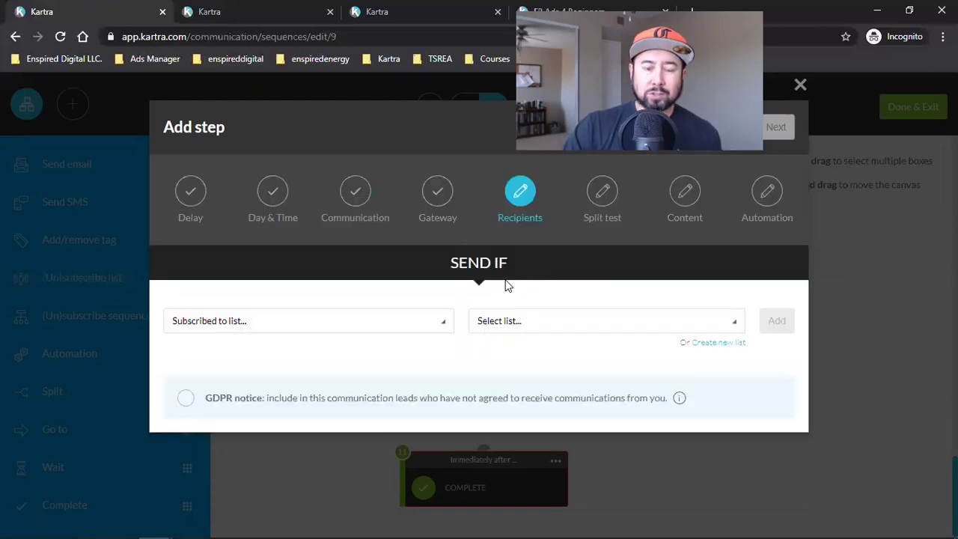
click(548, 326)
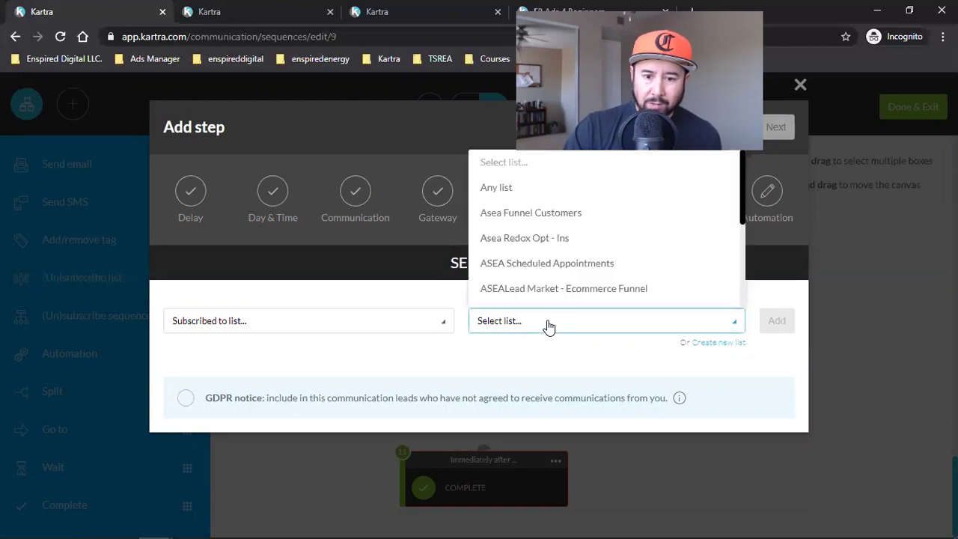
click(521, 238)
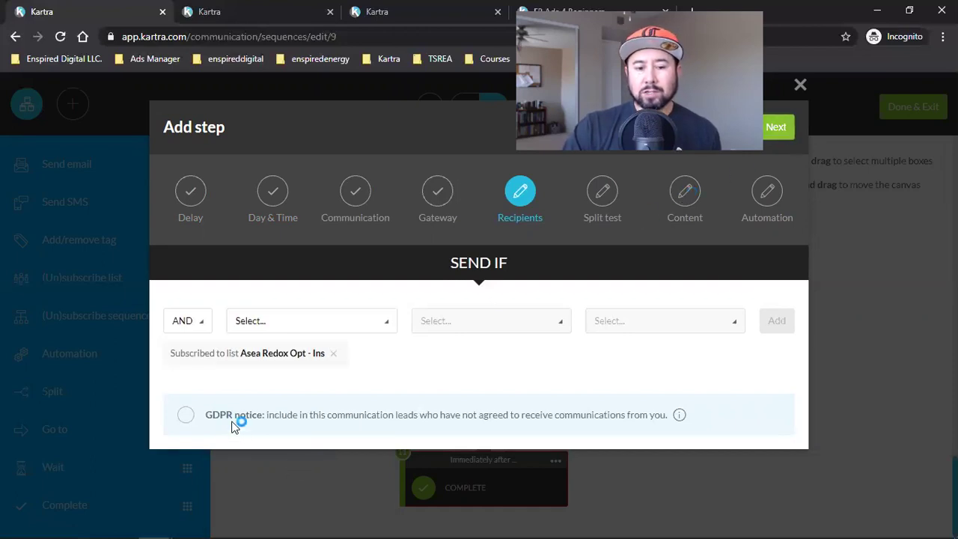
click(180, 417)
click(183, 419)
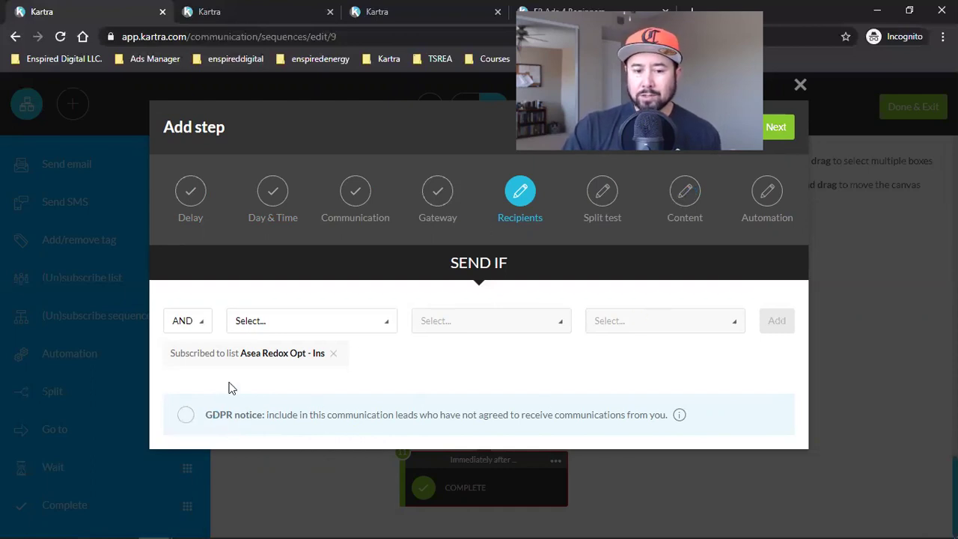
click(786, 132)
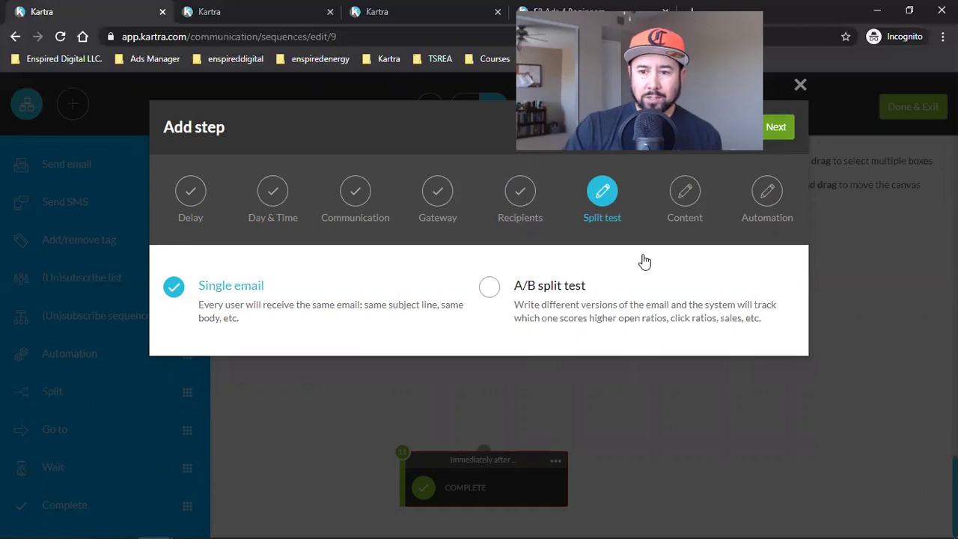
click(775, 126)
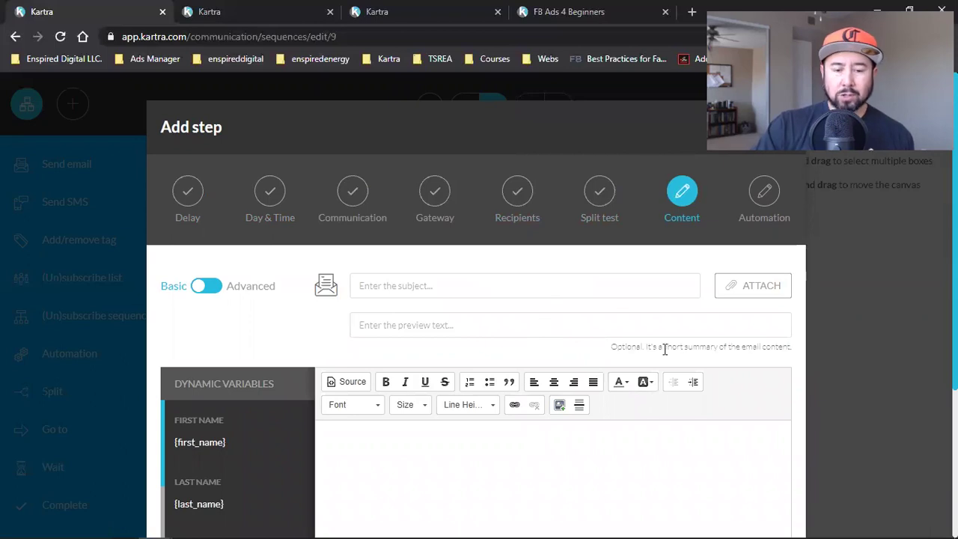
- Copy the {first_name} dynamic variable and paste it into the email subject
scroll(664, 349, down, 1)
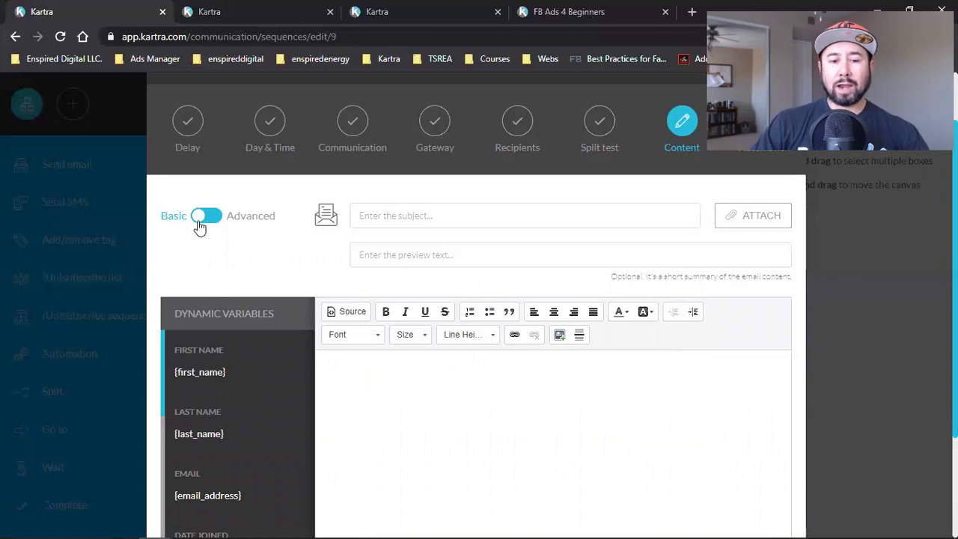
click(481, 219)
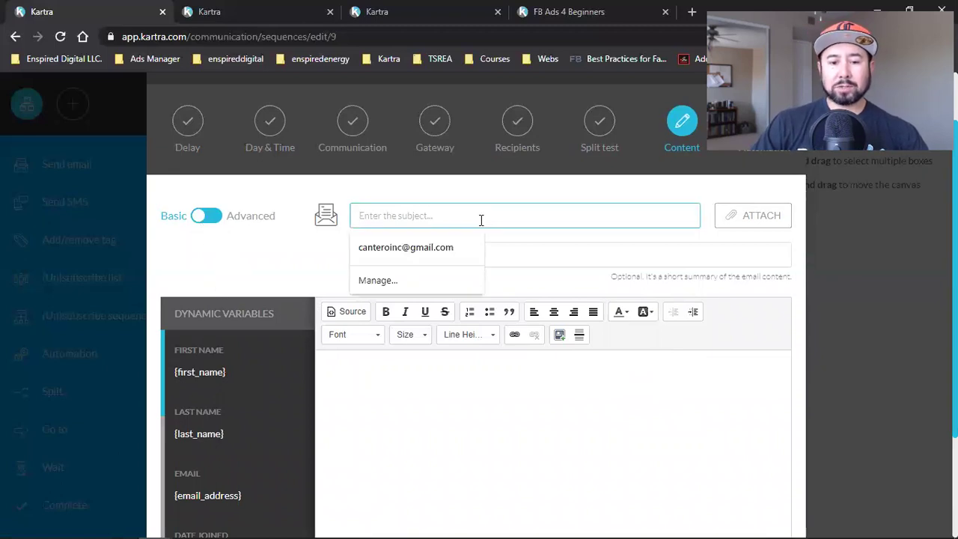
click(426, 404)
scroll(426, 405, down, 1)
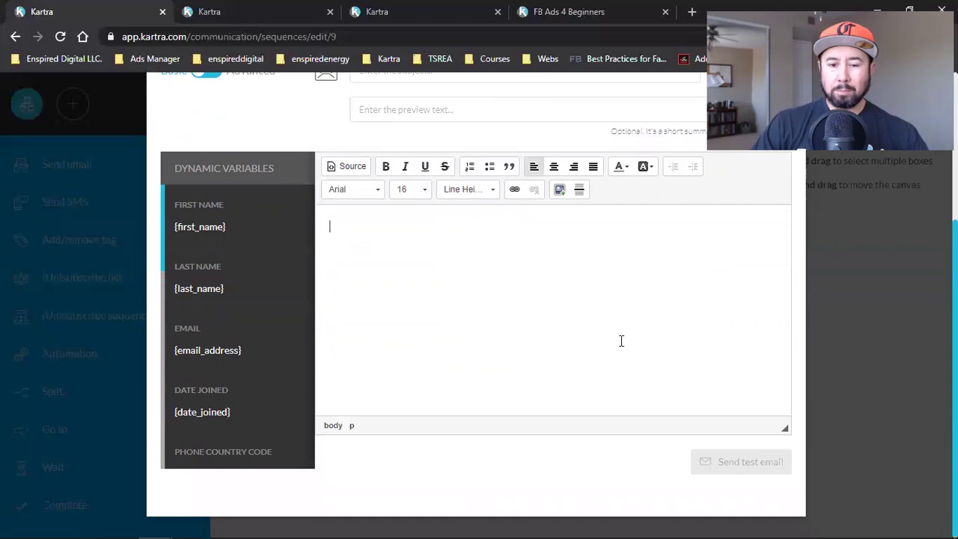
scroll(563, 345, up, 1)
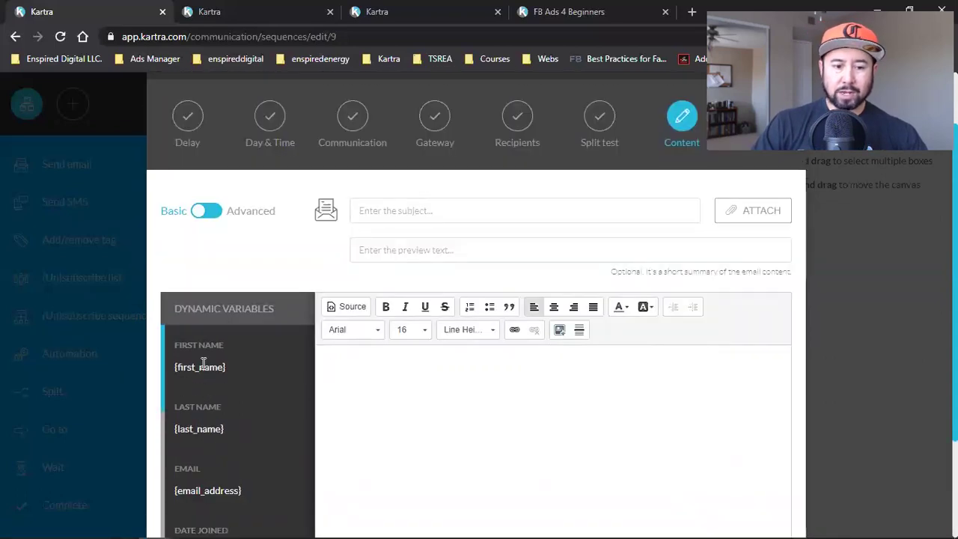
double_click(199, 365)
right_click(205, 373)
click(224, 376)
click(395, 217)
key(ctrl+v)
- Paste {first_name} at the start of the email body and switch to the Advanced editor
click(371, 397)
key(ctrl+v)
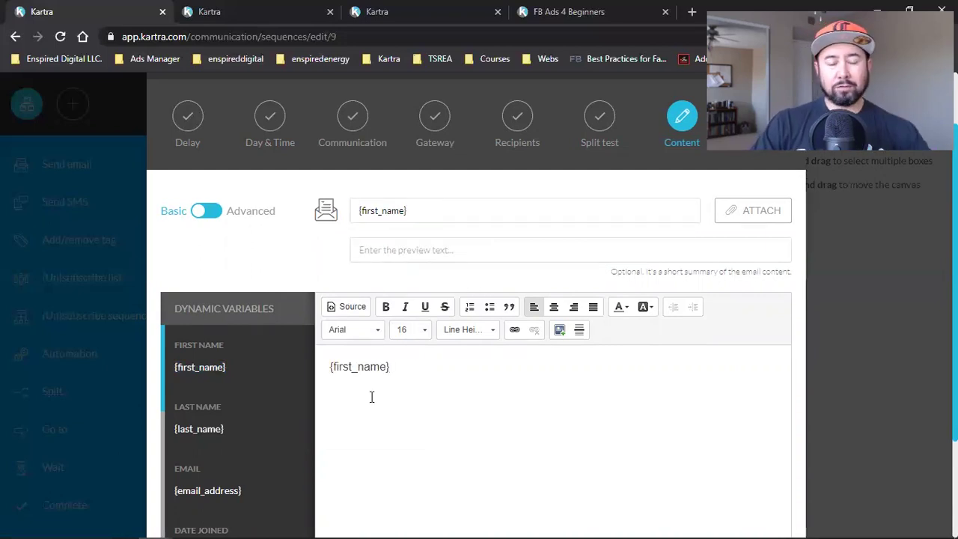
scroll(256, 394, down, 3)
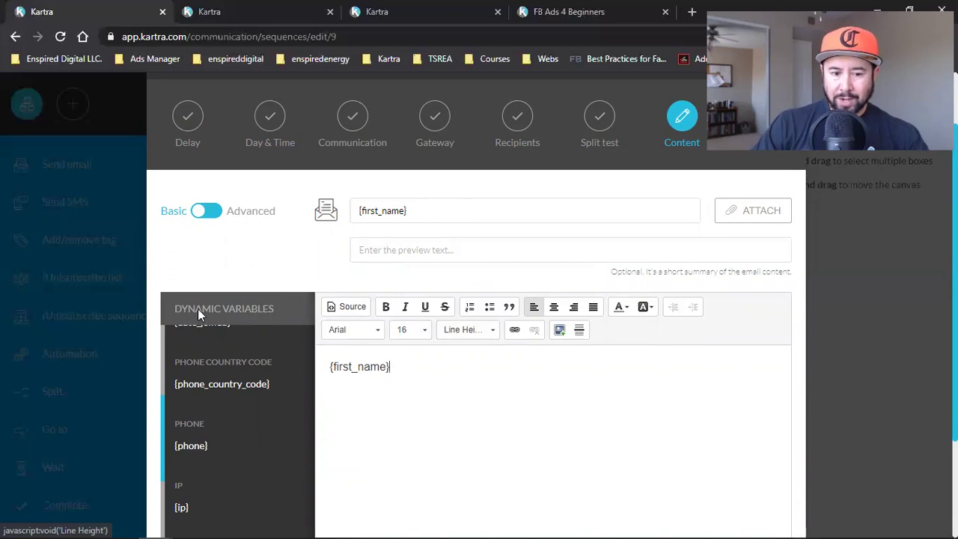
click(421, 384)
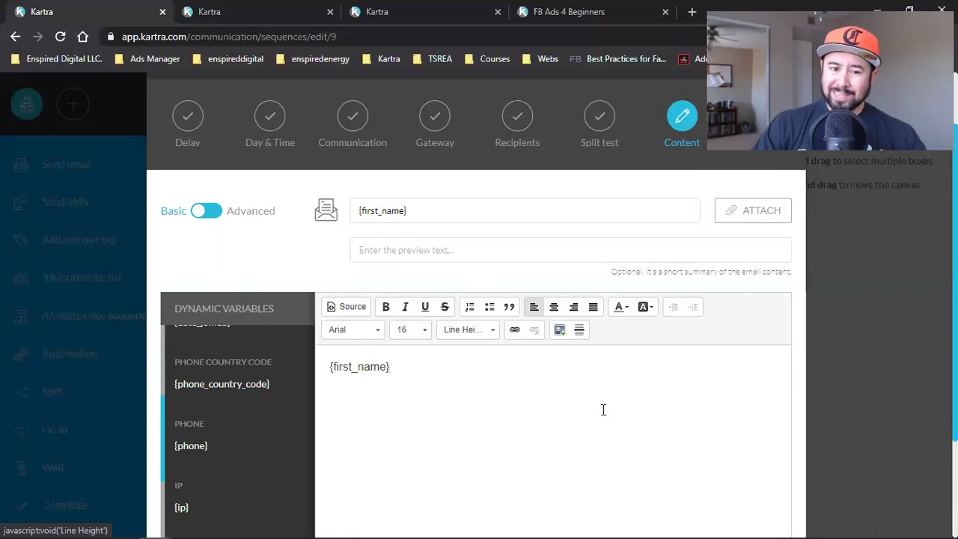
click(211, 216)
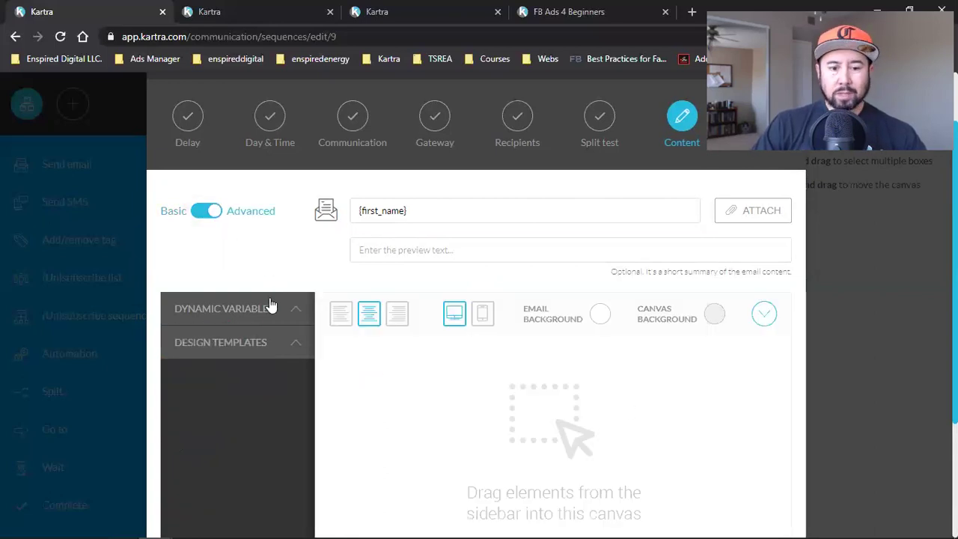
- Expand Design Templates and scroll through the Full templates
click(213, 348)
click(246, 392)
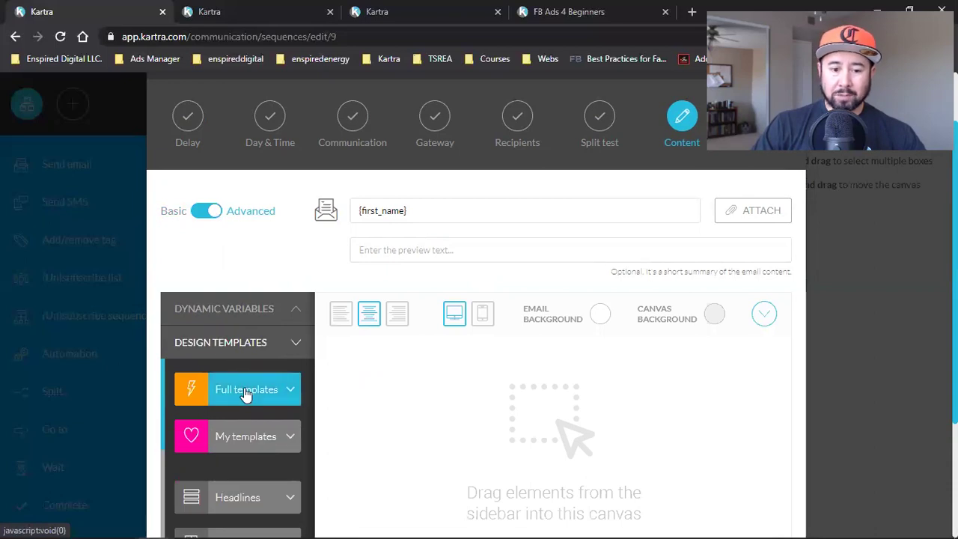
scroll(291, 254, down, 2)
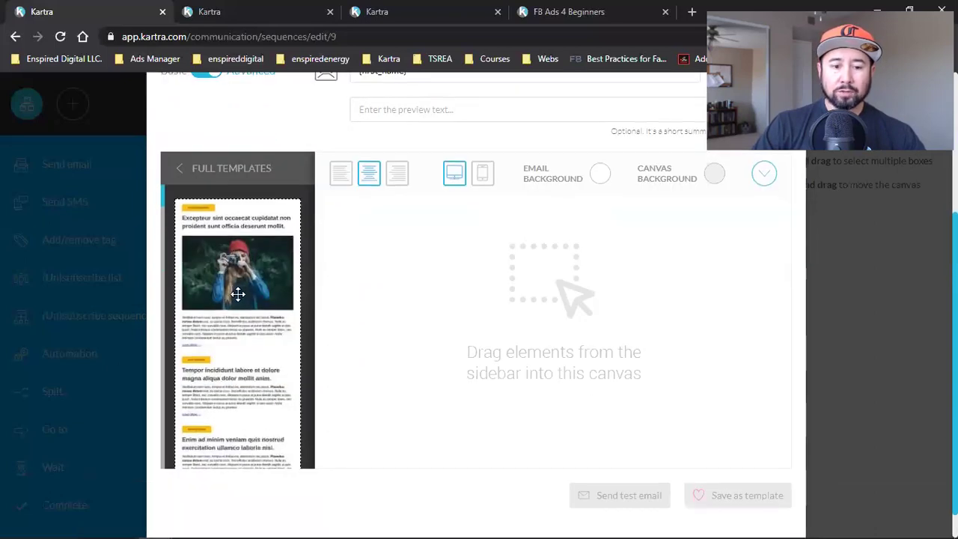
scroll(237, 294, down, 10)
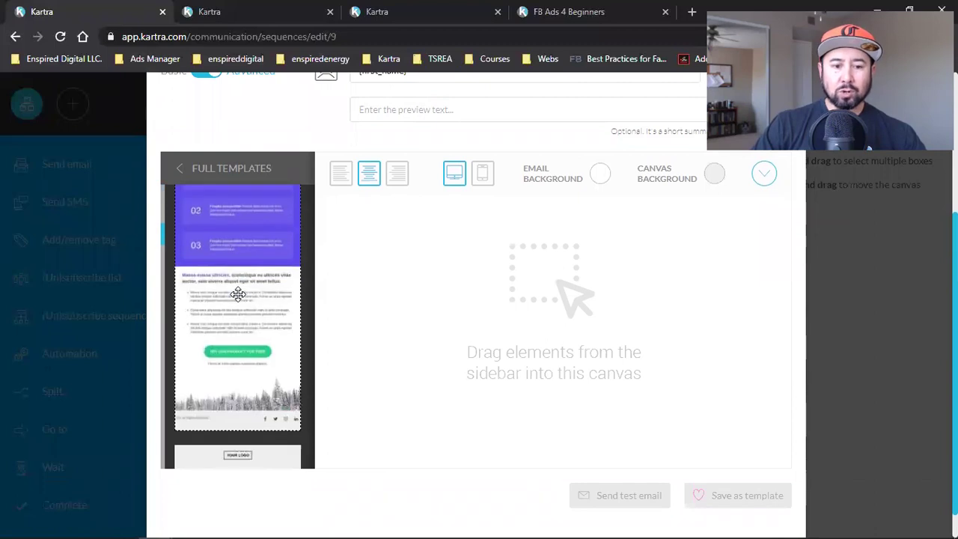
scroll(237, 294, down, 1)
scroll(237, 294, down, 5)
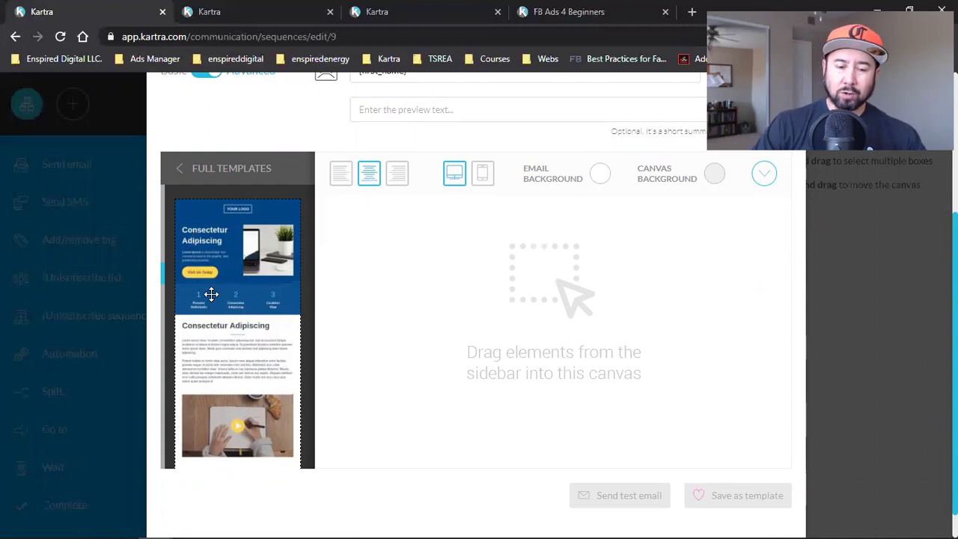
scroll(211, 298, down, 10)
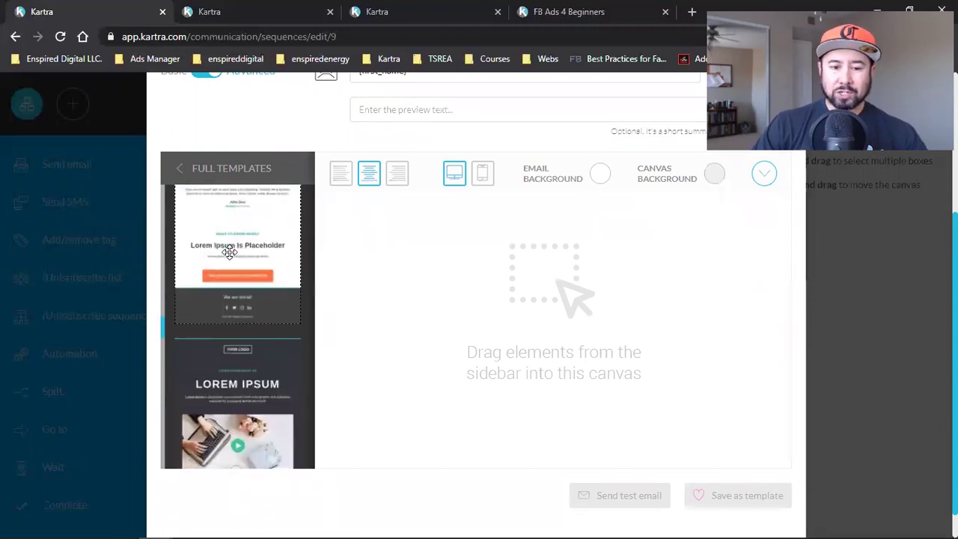
scroll(229, 252, down, 5)
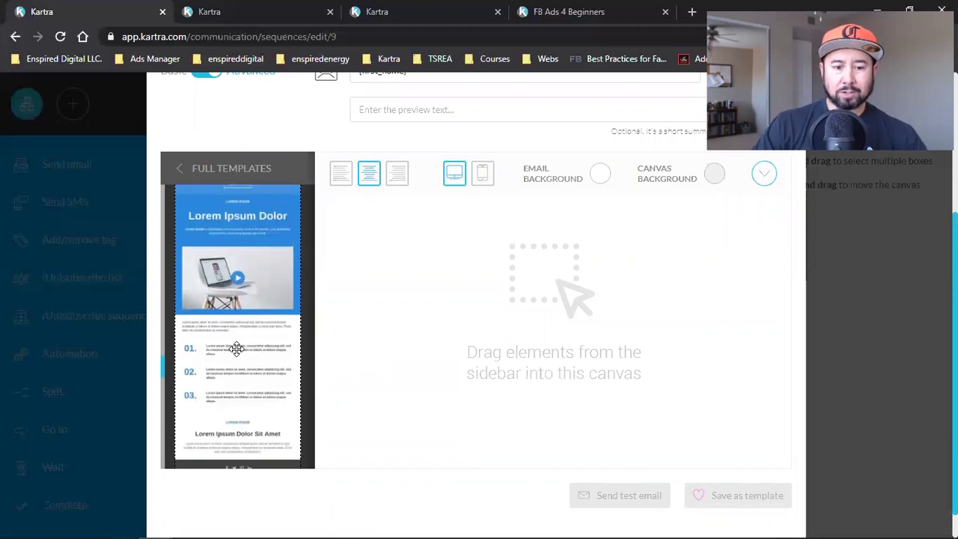
scroll(236, 349, down, 8)
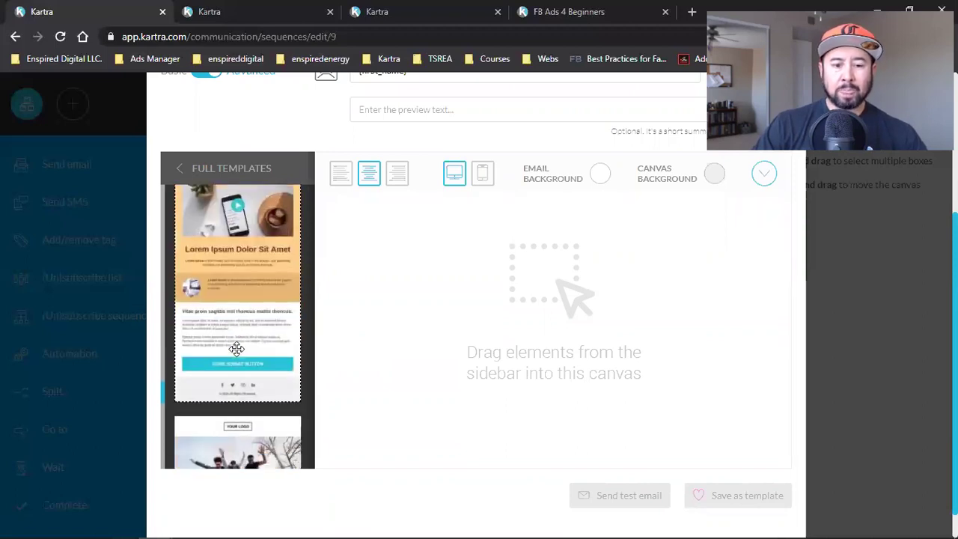
click(182, 173)
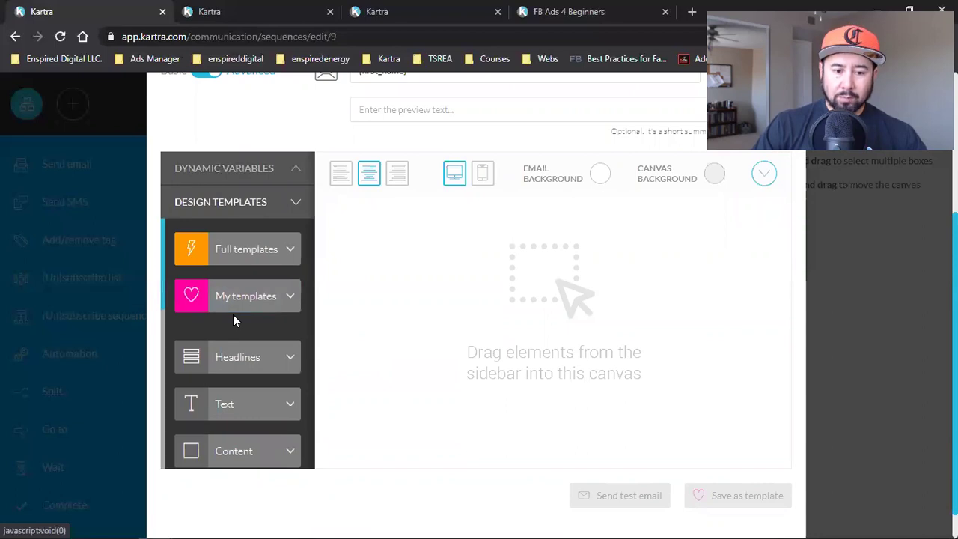
- Browse the Headline and Text blocks, returning to the category list each time
click(240, 357)
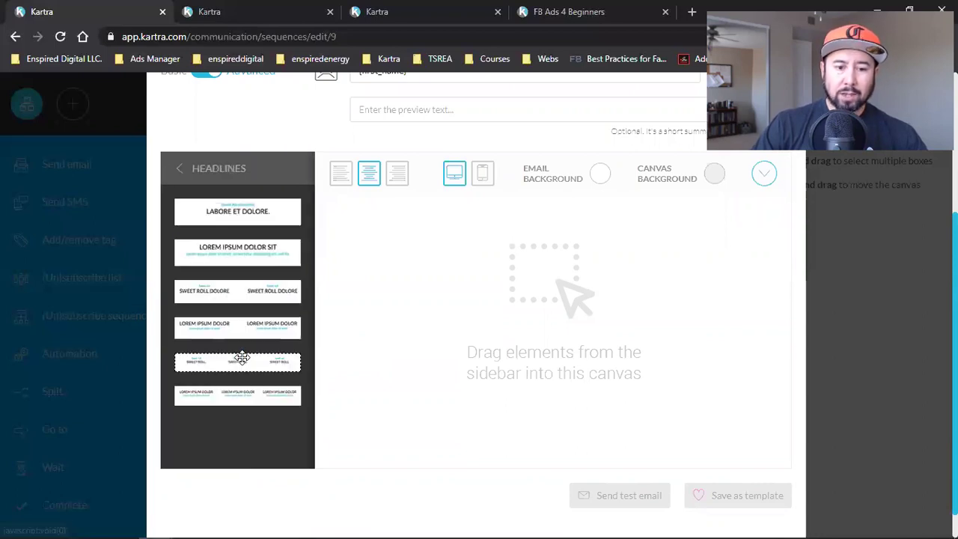
click(182, 171)
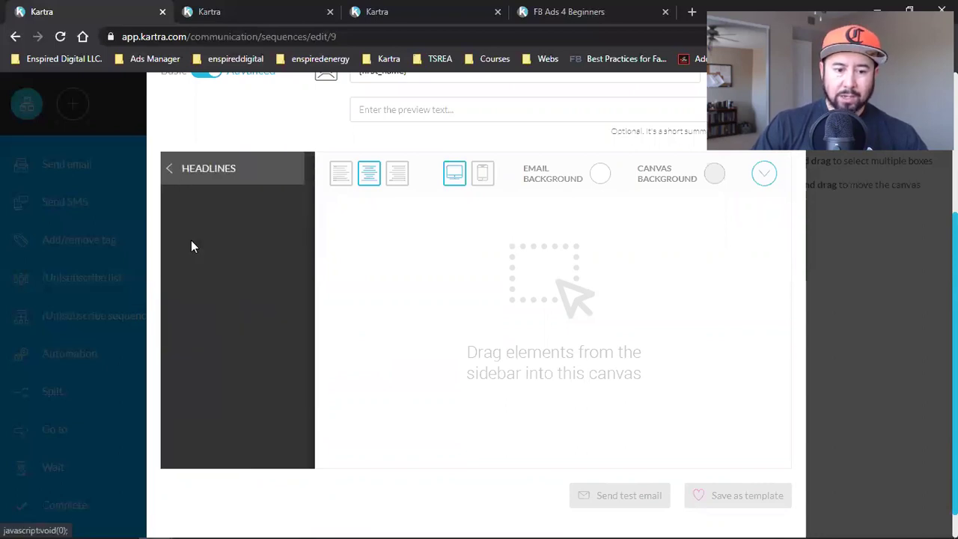
click(227, 403)
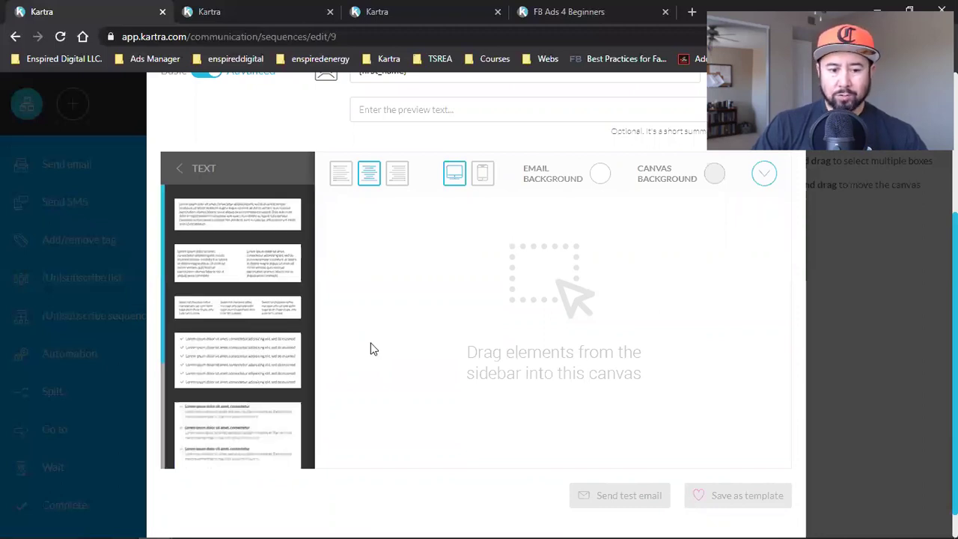
scroll(218, 348, down, 3)
scroll(235, 326, down, 2)
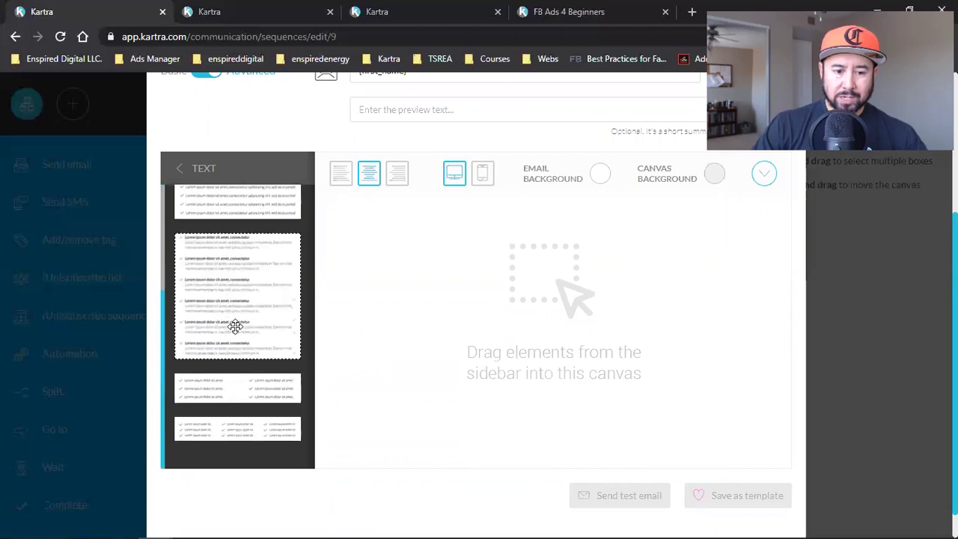
click(179, 168)
- Reopen the Full templates briefly, then return to the template category list
scroll(237, 396, down, 5)
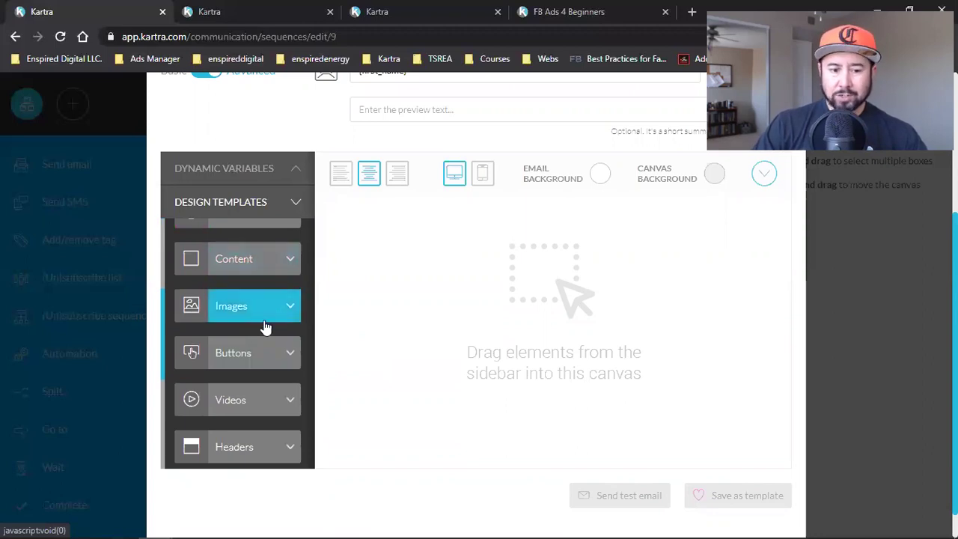
scroll(249, 345, down, 5)
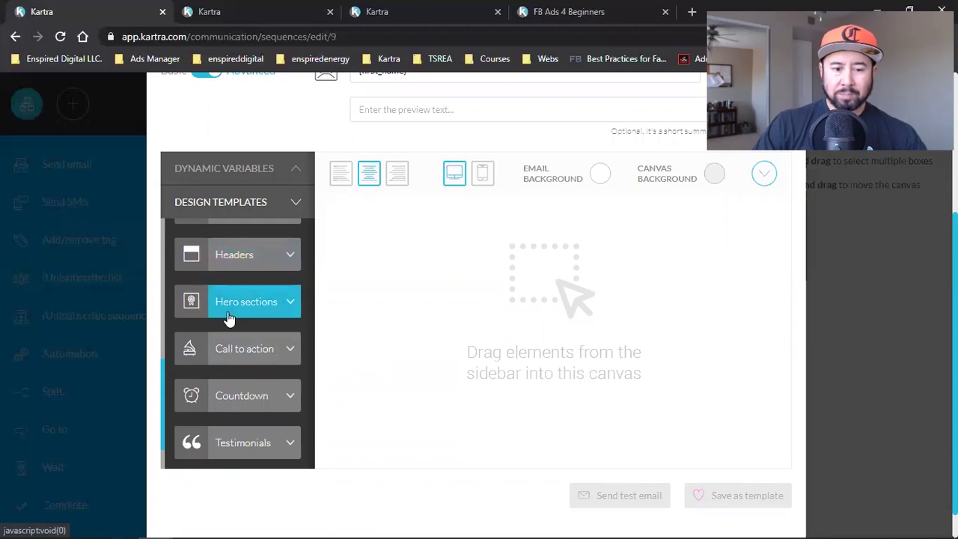
scroll(222, 374, down, 1)
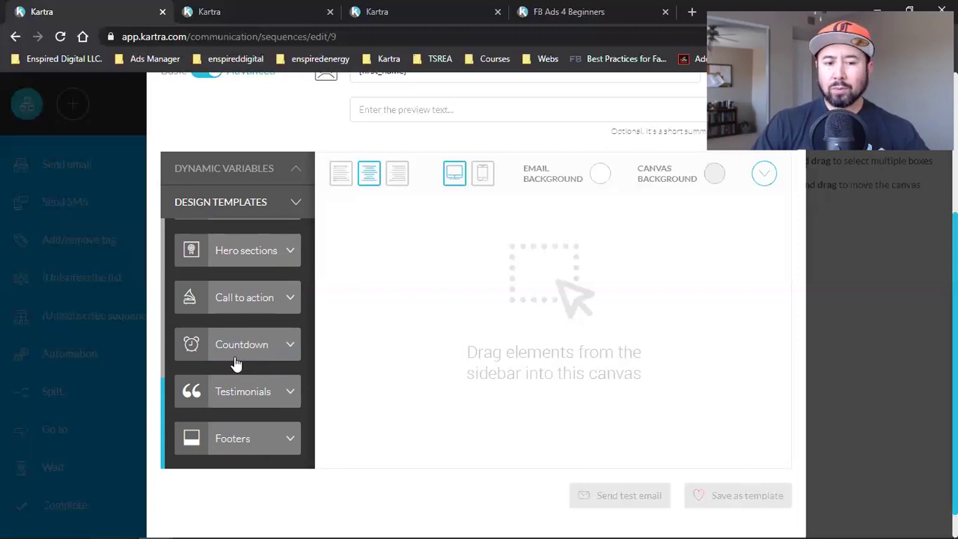
scroll(238, 362, up, 8)
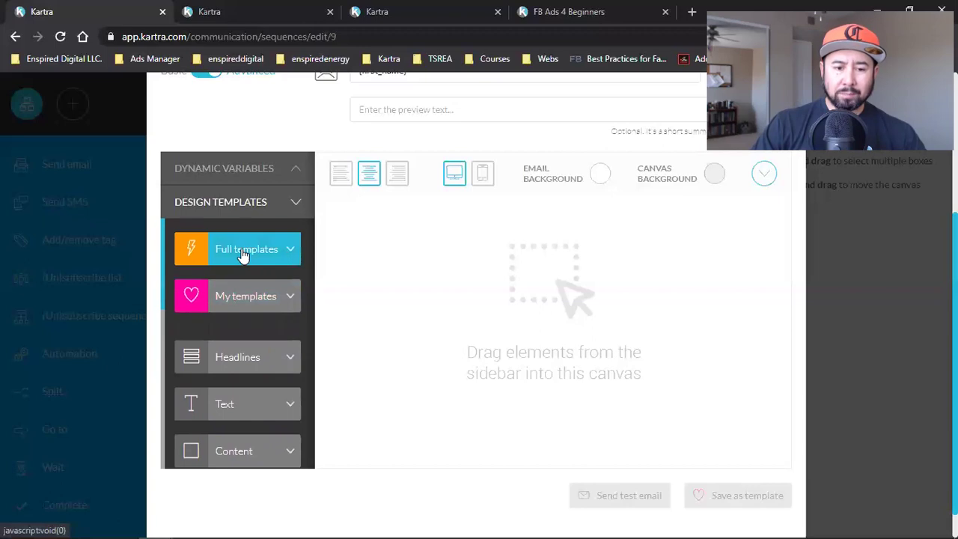
click(242, 252)
scroll(244, 367, down, 3)
scroll(245, 365, down, 6)
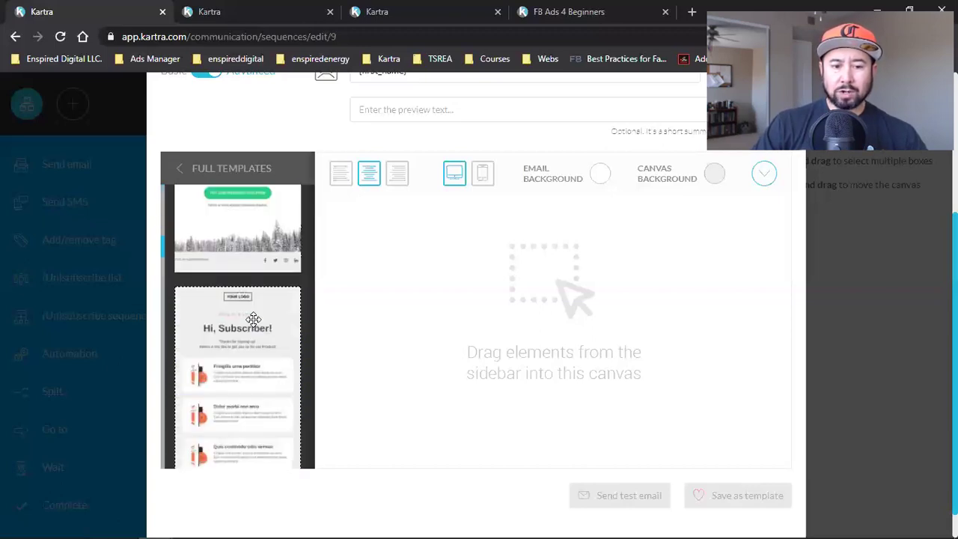
click(184, 172)
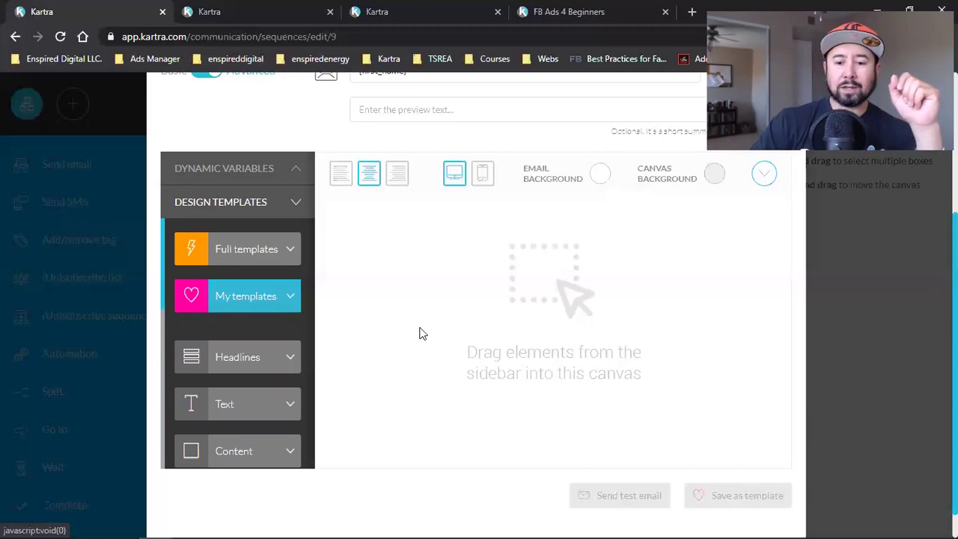
scroll(421, 331, down, 1)
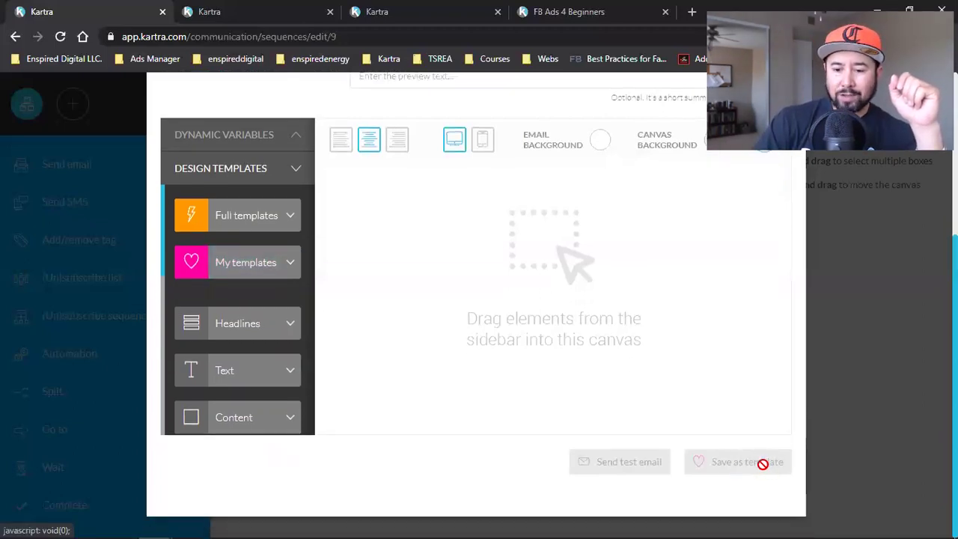
- Drag the first saved ASEA Redox Signaling thank-you template from My templates onto the canvas
click(228, 272)
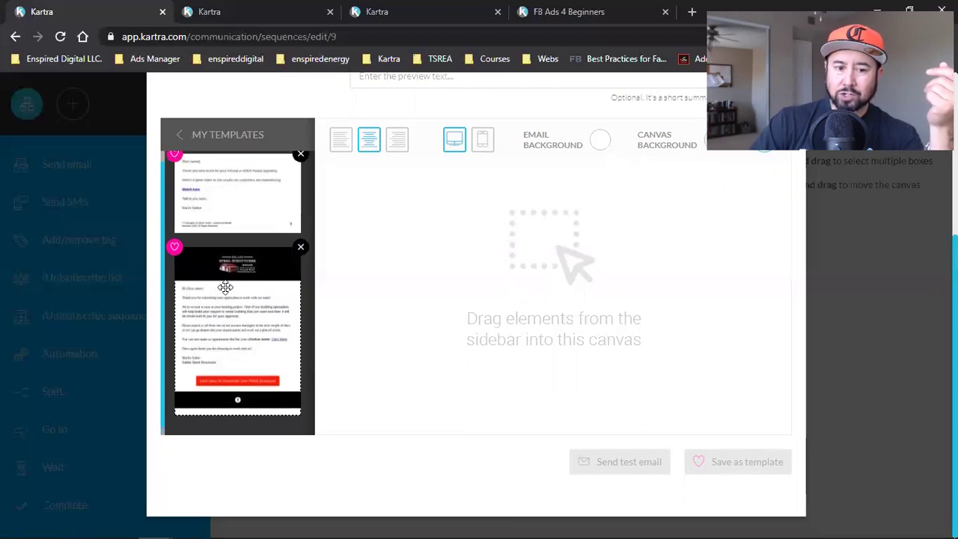
drag(220, 211, 539, 195)
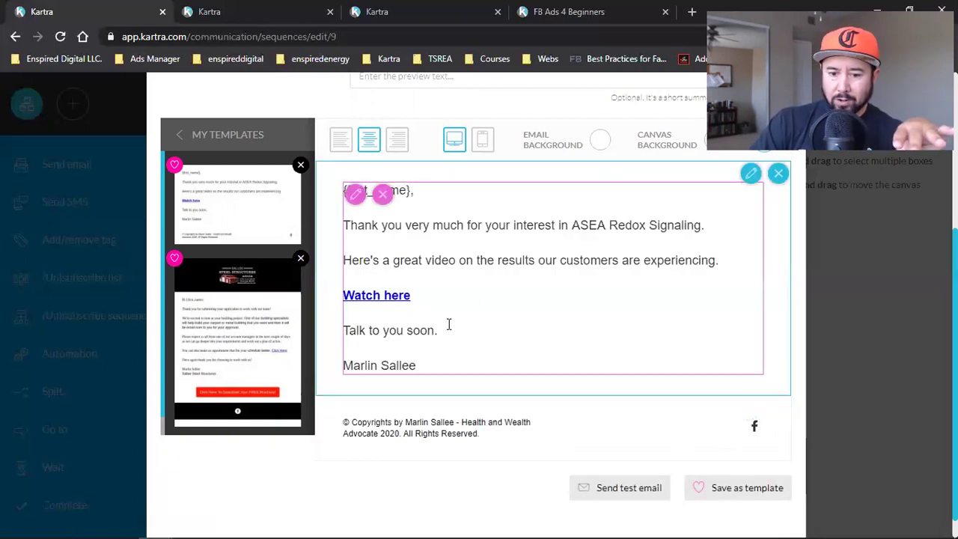
scroll(449, 325, down, 1)
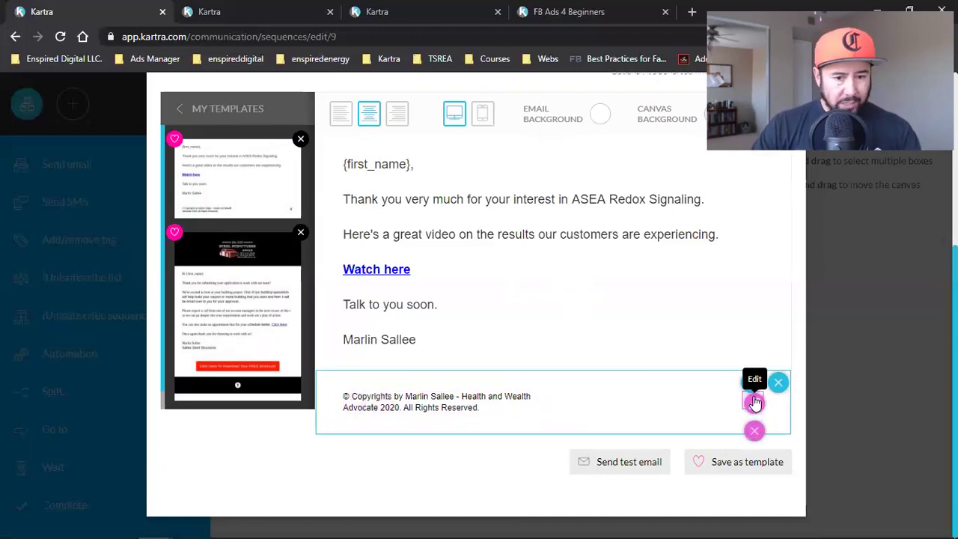
scroll(581, 302, up, 2)
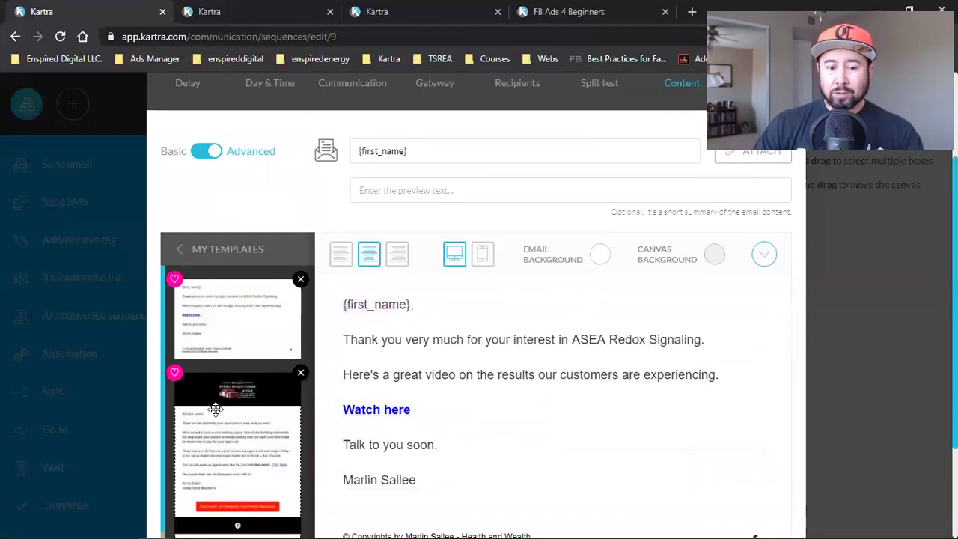
scroll(228, 397, down, 1)
scroll(232, 383, down, 2)
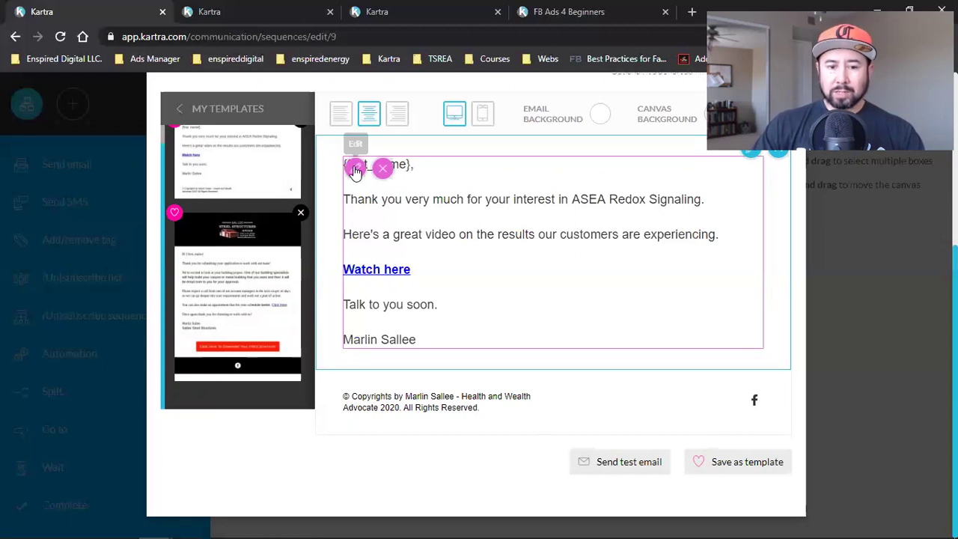
- Unlink the 'Watch here' text in the email, then bring the My Calendars tab forward
click(367, 214)
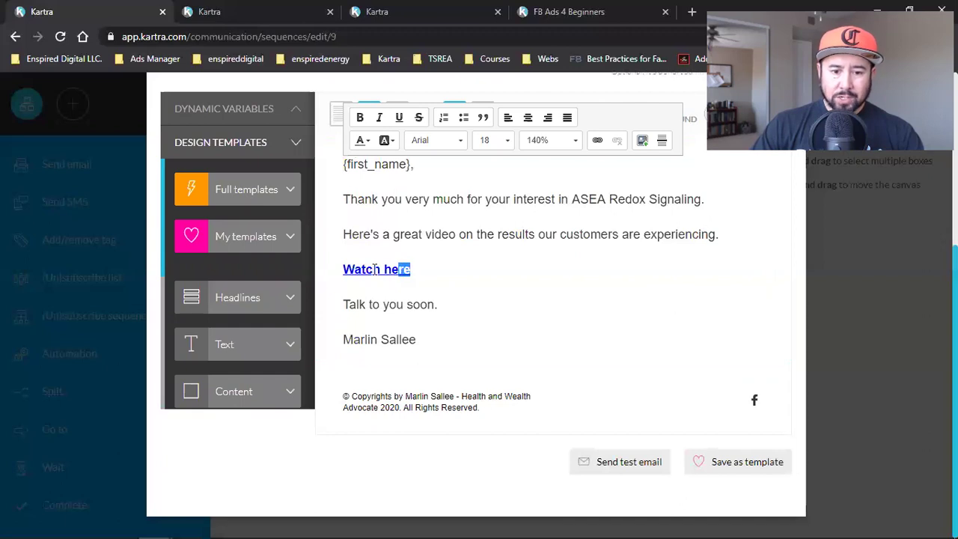
drag(375, 269, 344, 274)
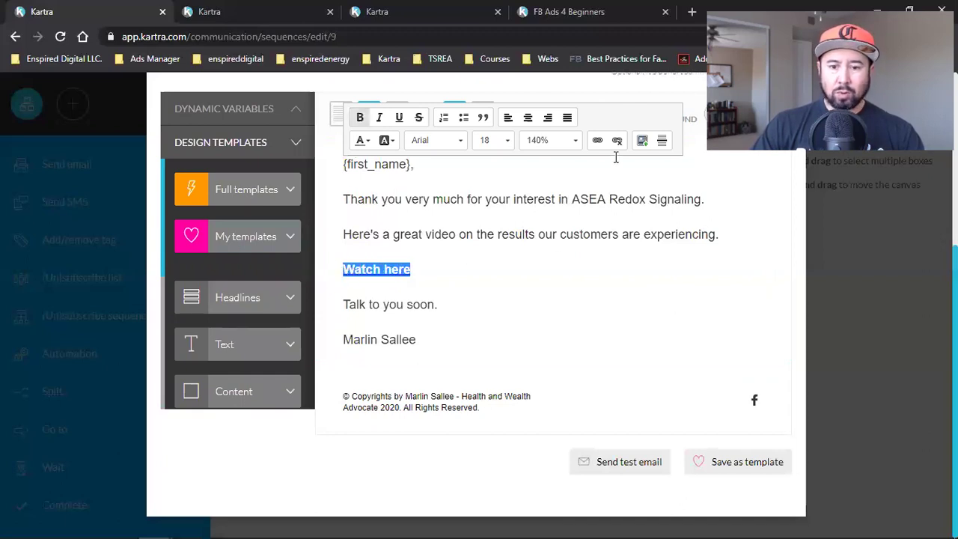
click(616, 145)
click(424, 269)
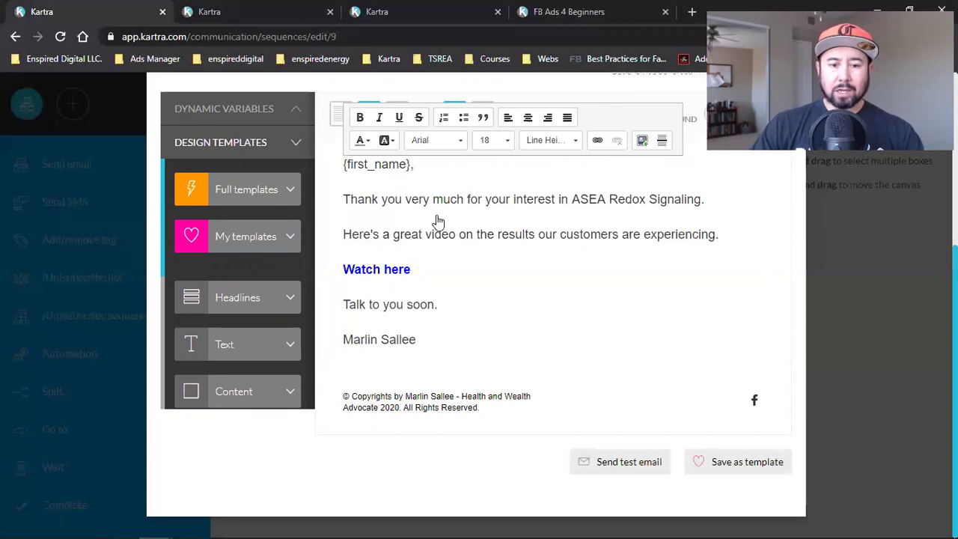
click(248, 9)
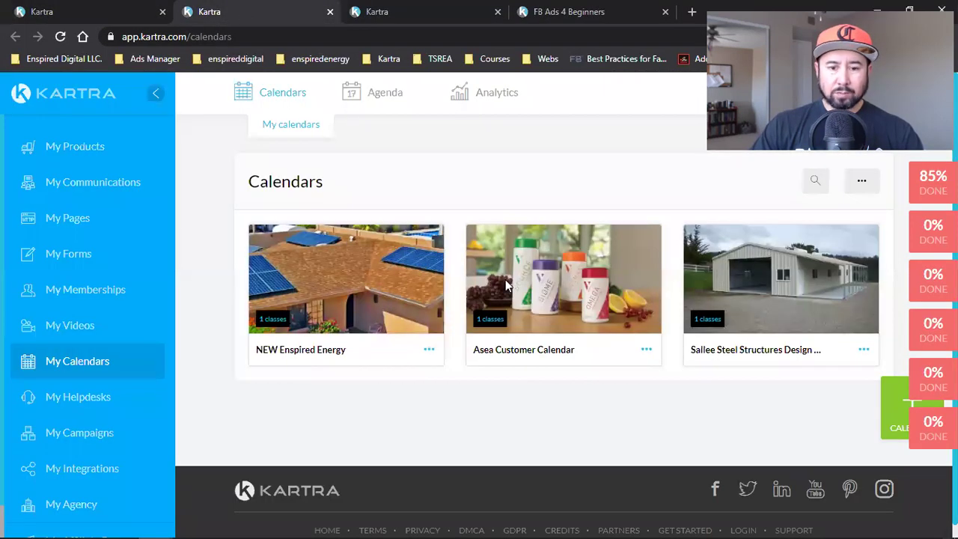
- In the Kartra pages list, load more page cards to find the Email # 12 page
click(366, 9)
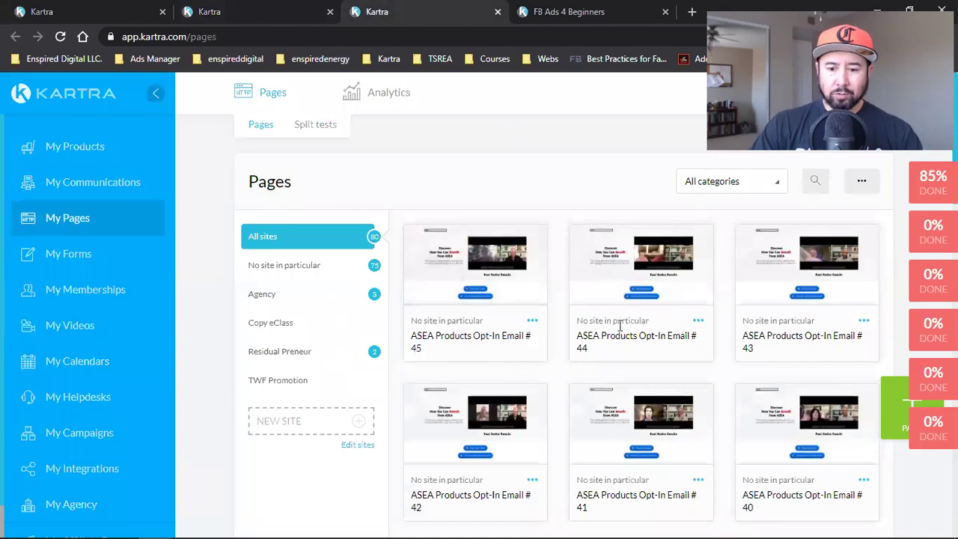
scroll(797, 316, down, 8)
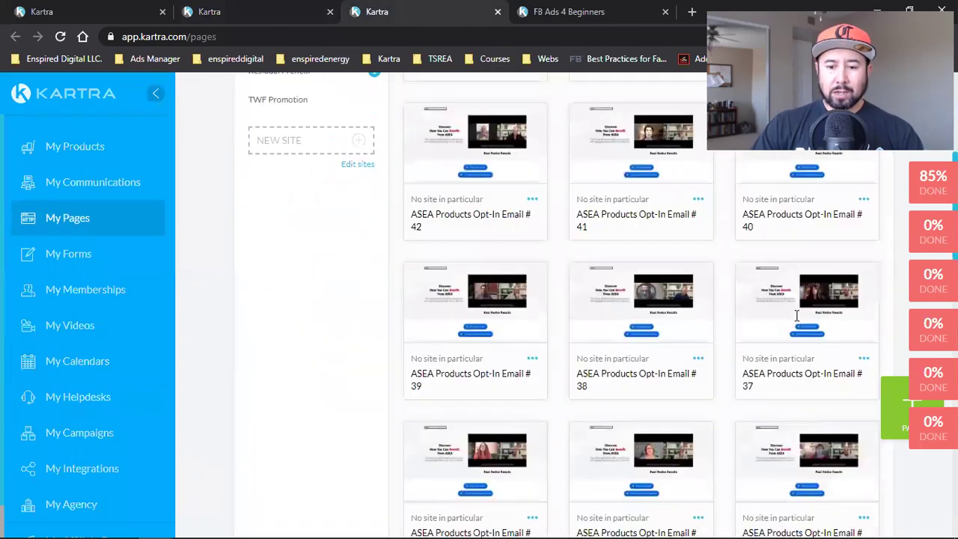
scroll(797, 316, down, 8)
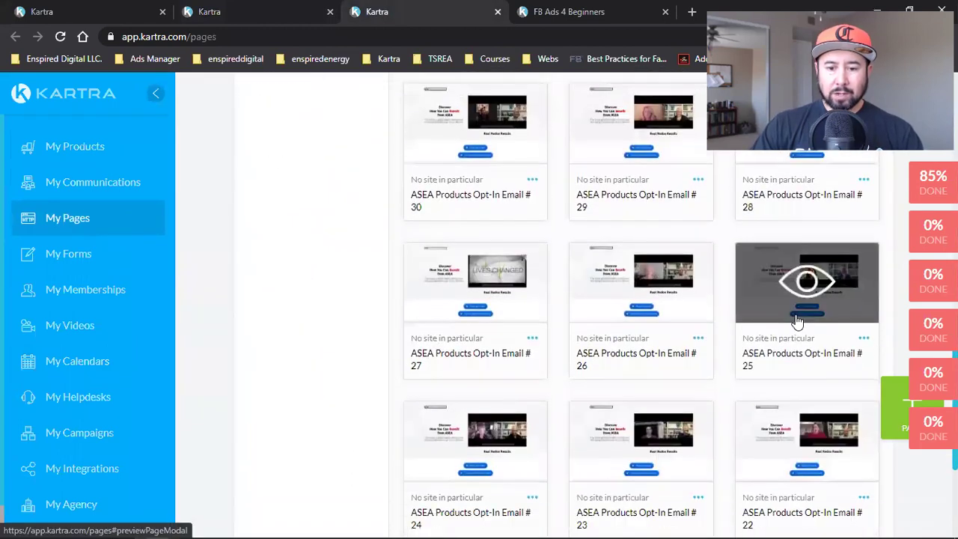
click(689, 348)
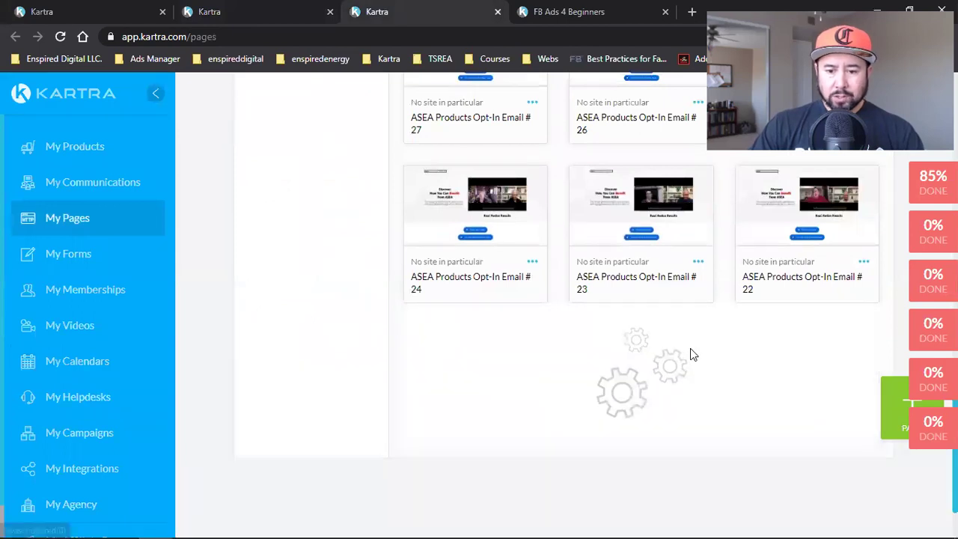
scroll(690, 352, down, 5)
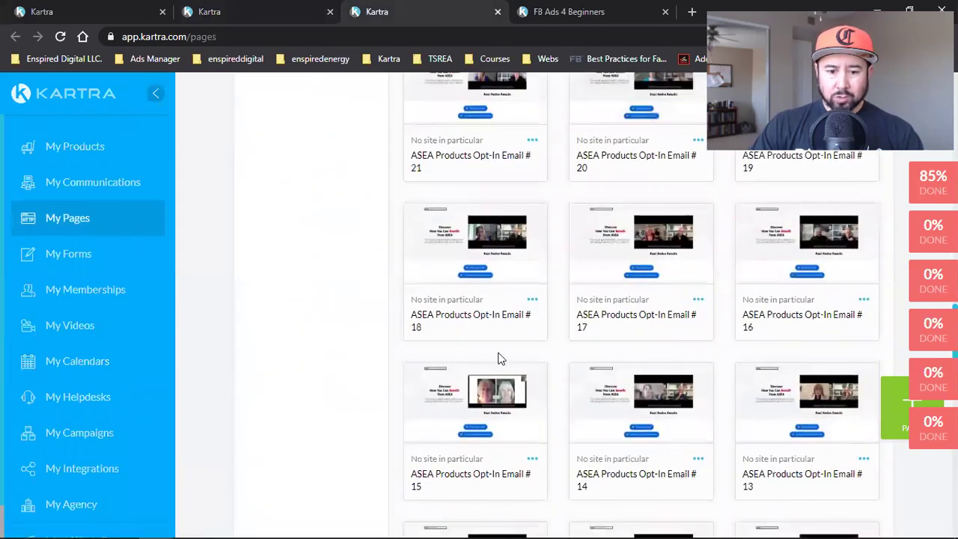
scroll(763, 302, down, 5)
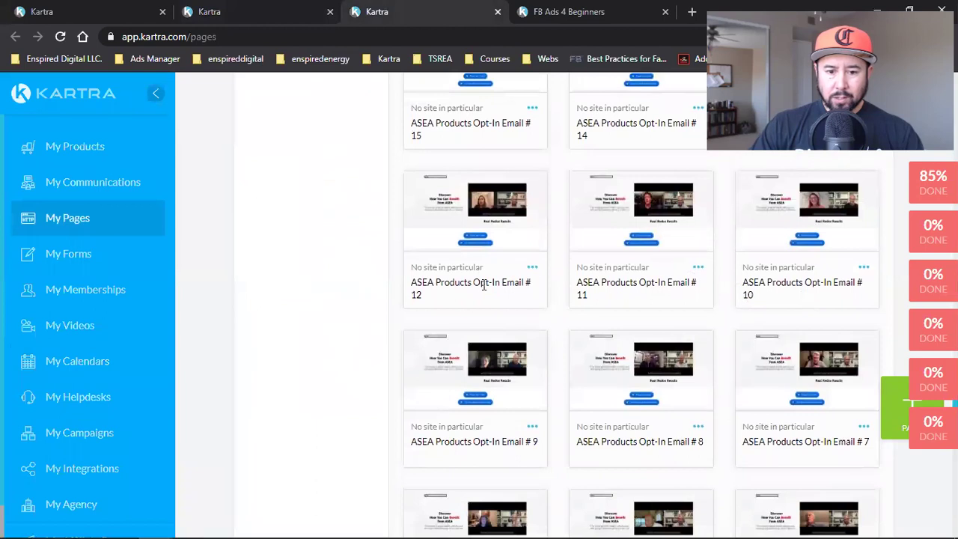
- Copy Email # 12's direct page link and select the FB Ads 4 Beginners tab's address
click(532, 268)
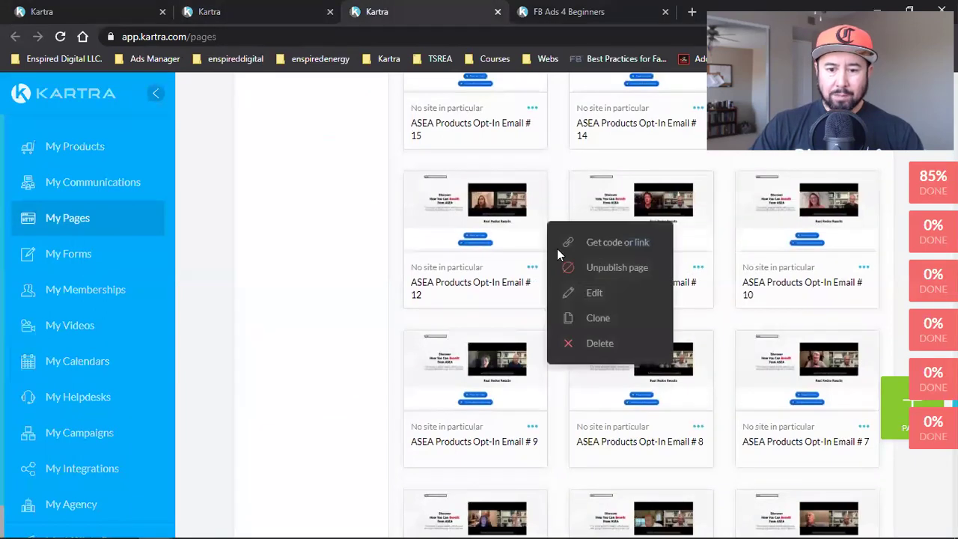
click(621, 247)
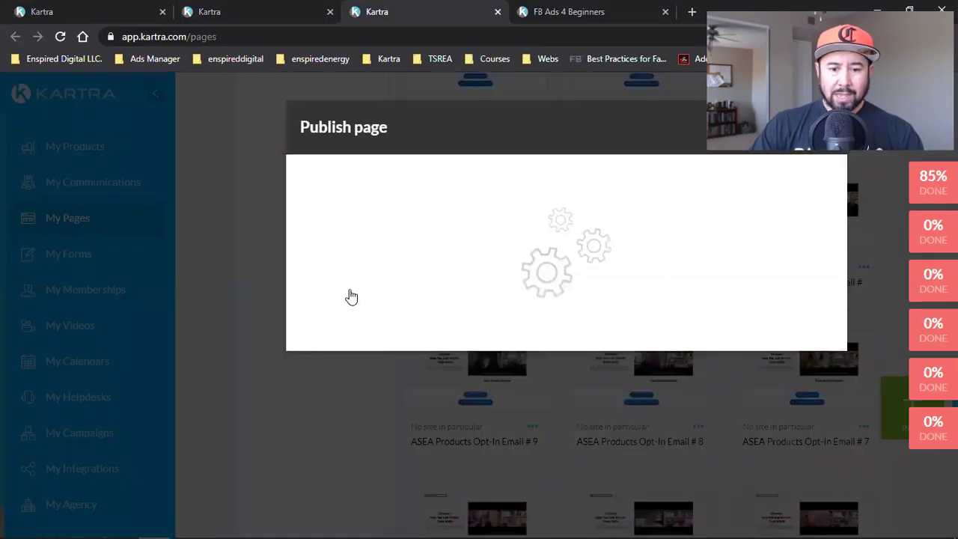
click(407, 350)
click(446, 447)
right_click(447, 446)
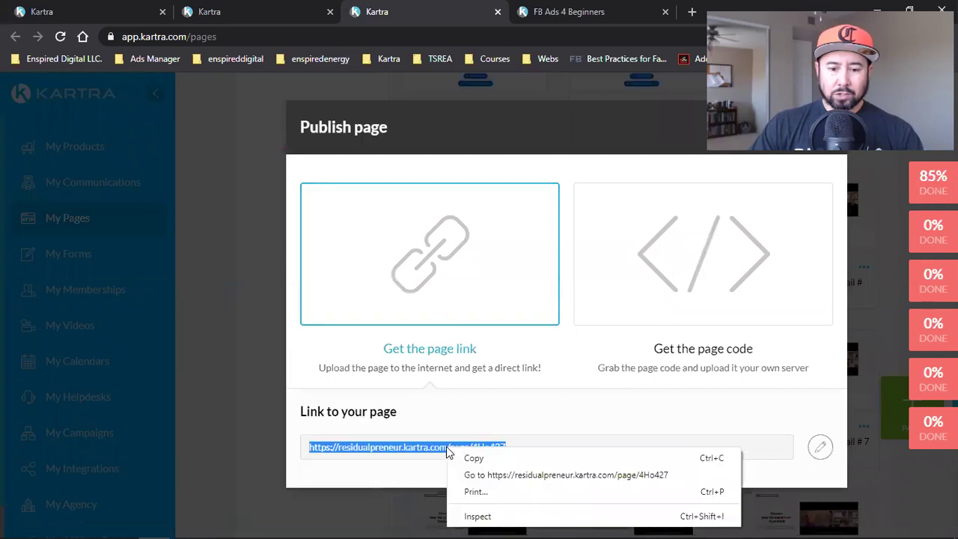
click(467, 516)
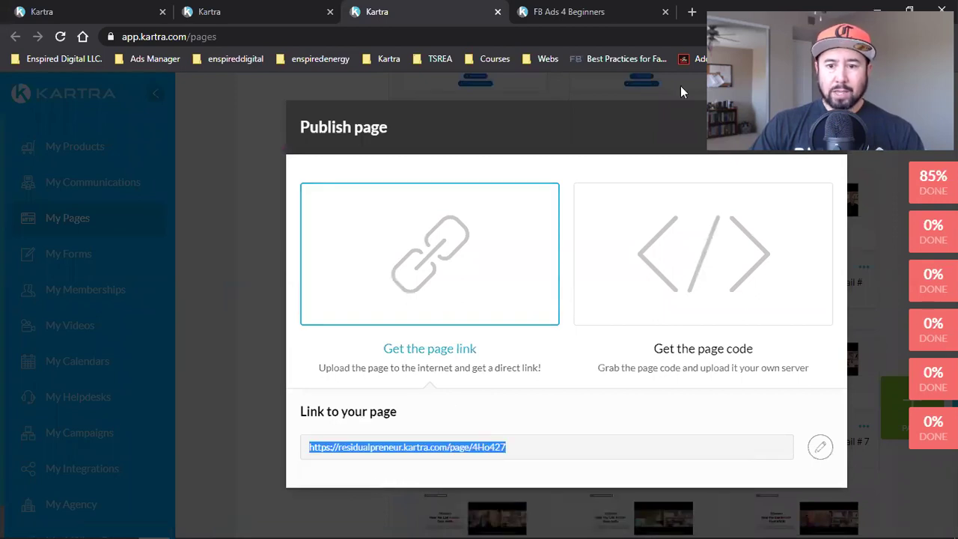
click(588, 12)
click(330, 38)
- Paste the copied Email # 12 link as the address and review the loaded ASEA Redox video page
key(ctrl+v)
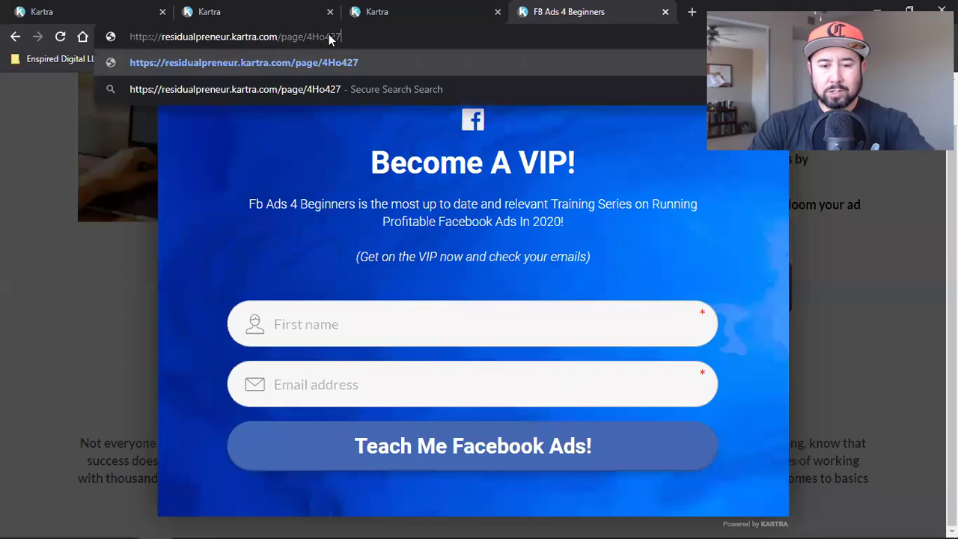
key(Return)
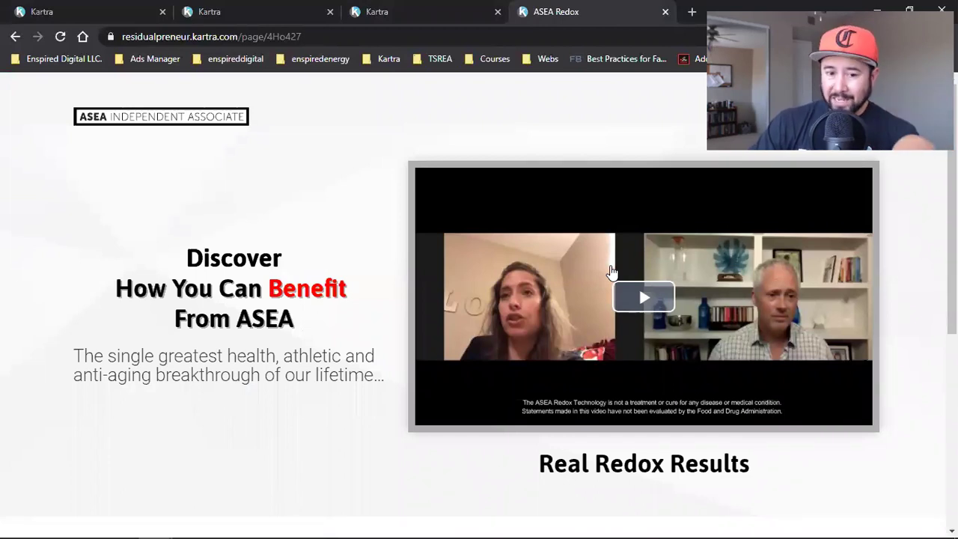
scroll(524, 323, down, 5)
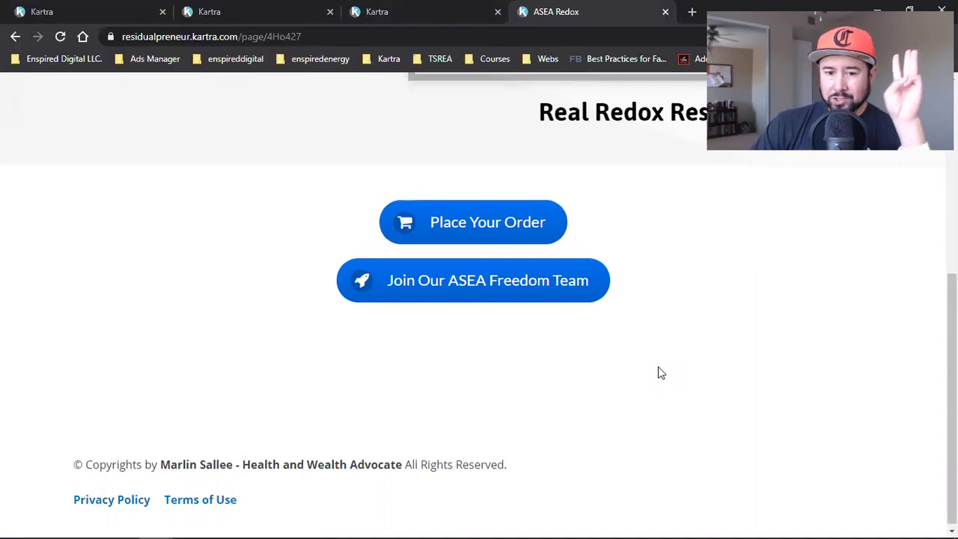
scroll(656, 372, up, 5)
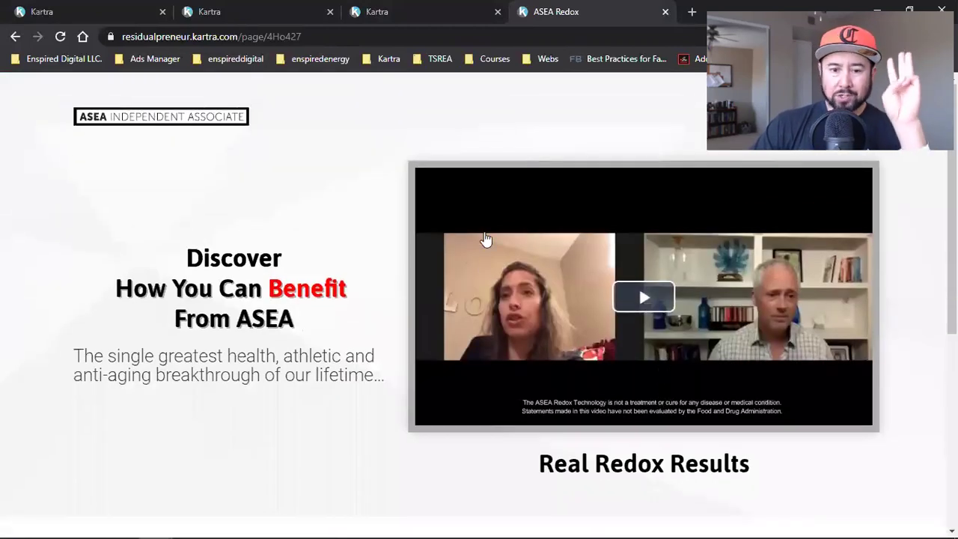
- Link the 'Watch here' text in Email #12 to the copied ASEA Redox page address
click(105, 9)
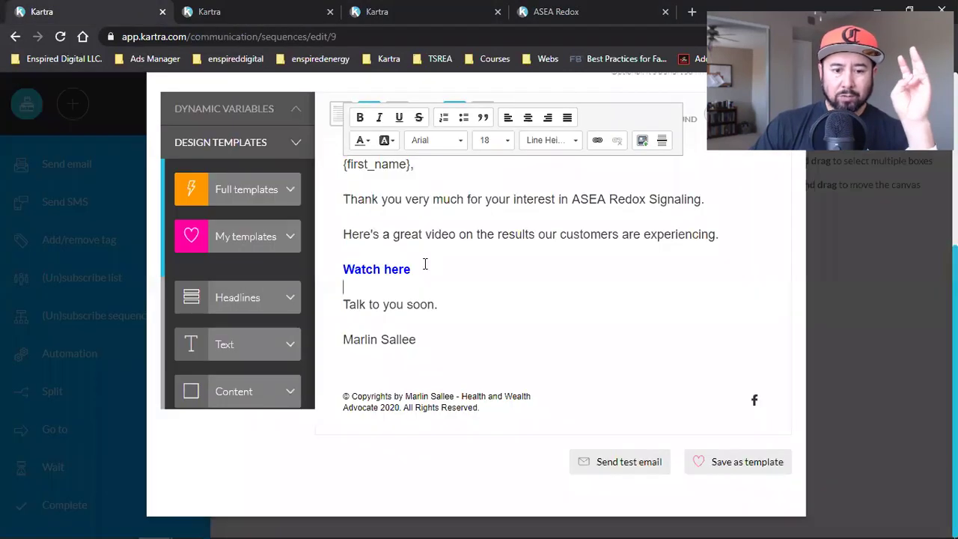
drag(389, 271, 348, 271)
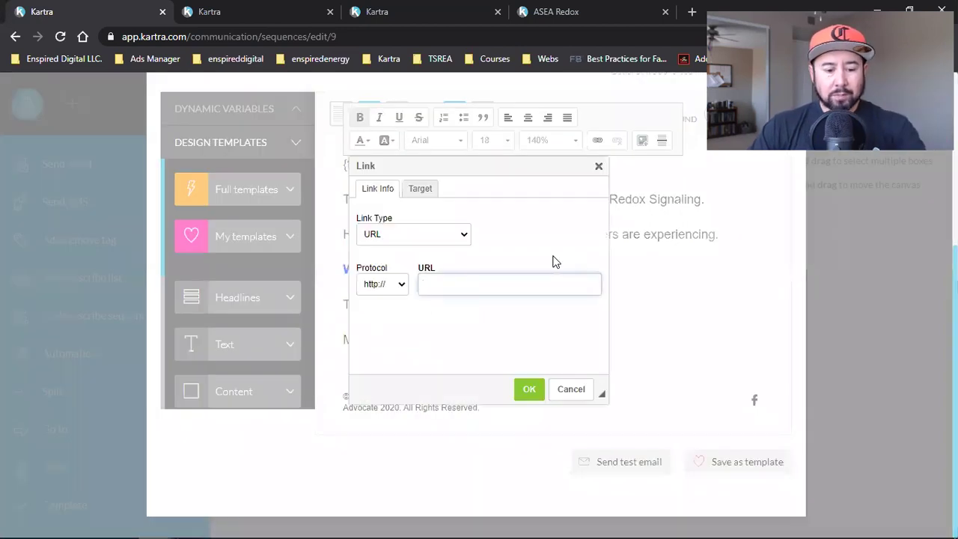
key(ctrl+v)
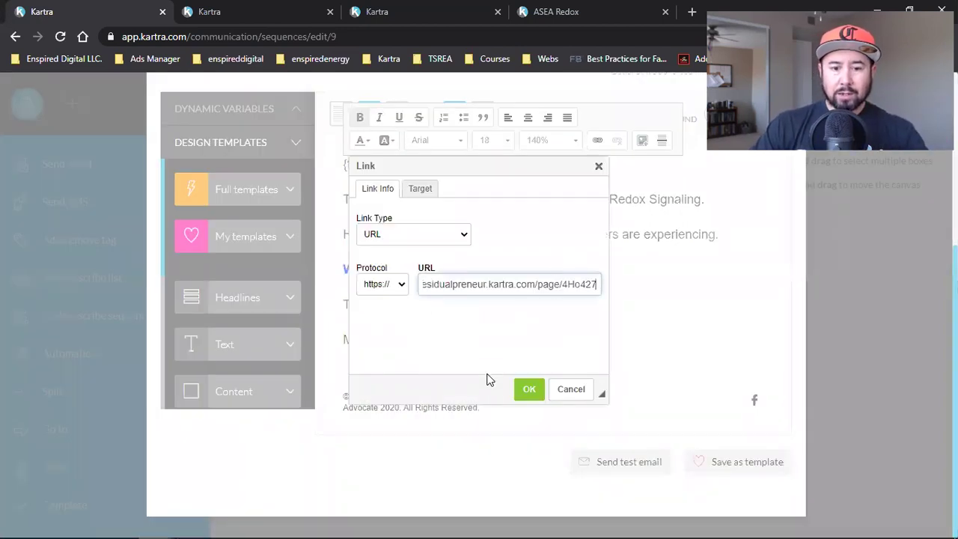
click(529, 391)
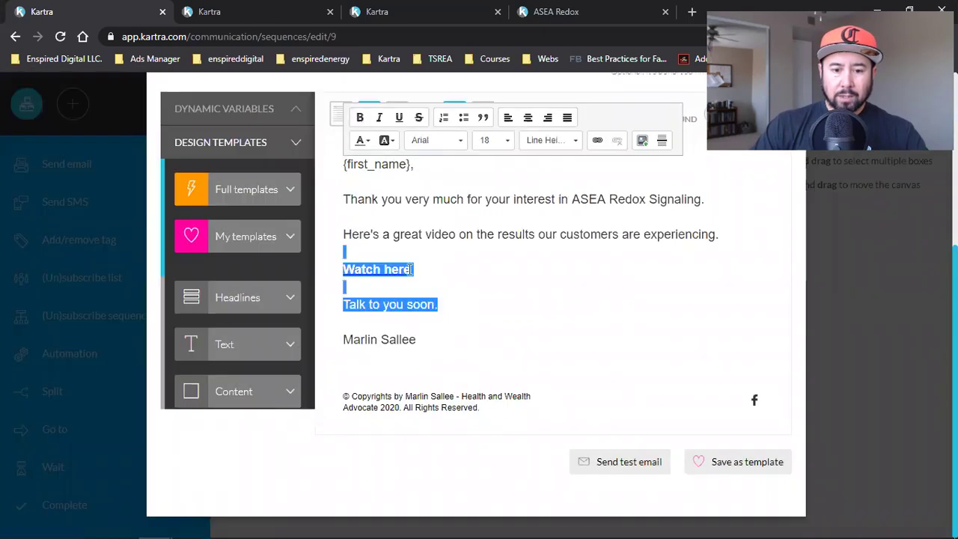
click(434, 267)
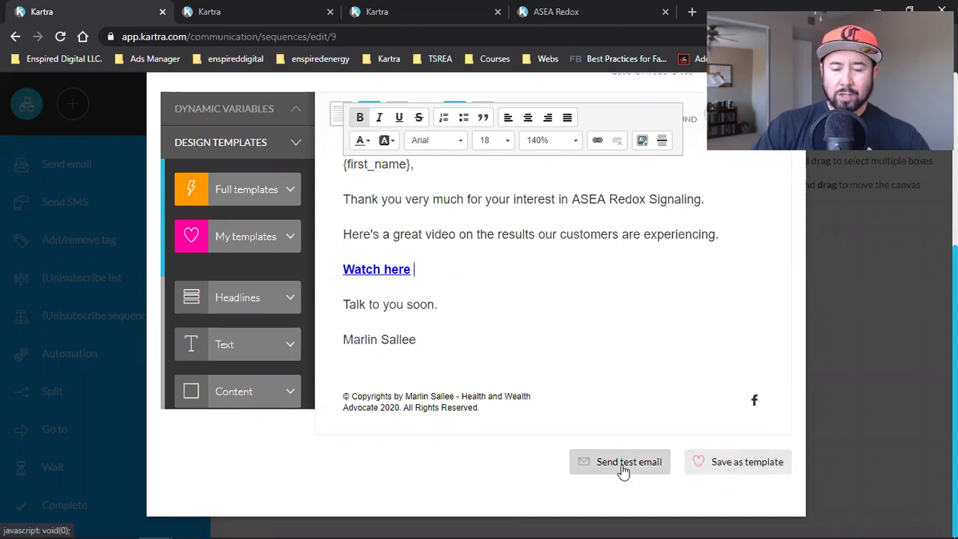
- Complete Email #12's subject line as '{first_name}, take a look at this new video!'
scroll(645, 285, up, 4)
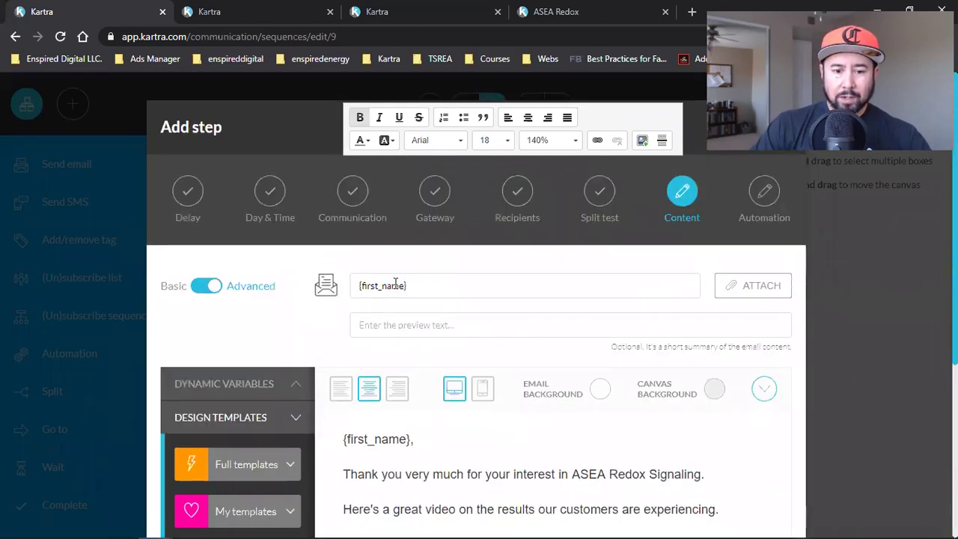
scroll(395, 282, down, 1)
click(439, 207)
text(, take a look a)
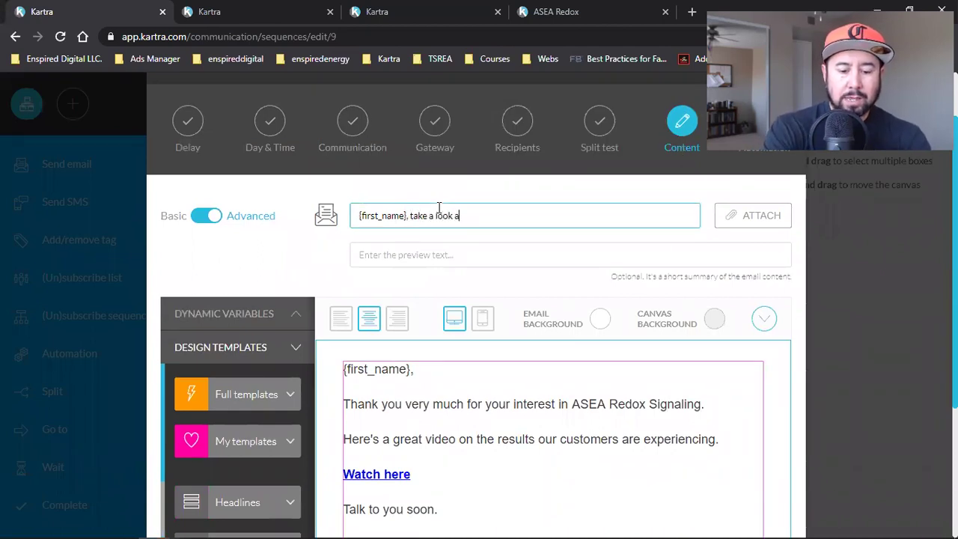
text(t this new video!)
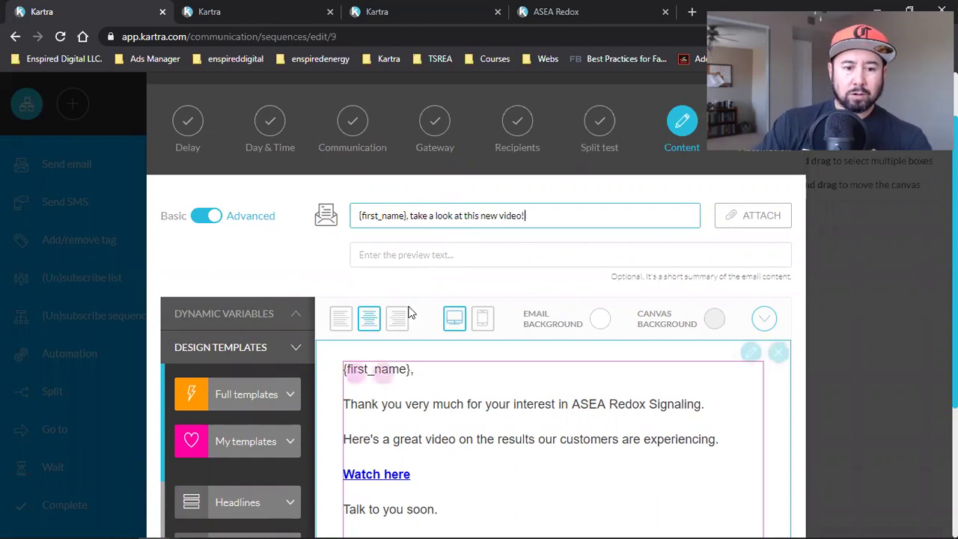
scroll(621, 374, down, 3)
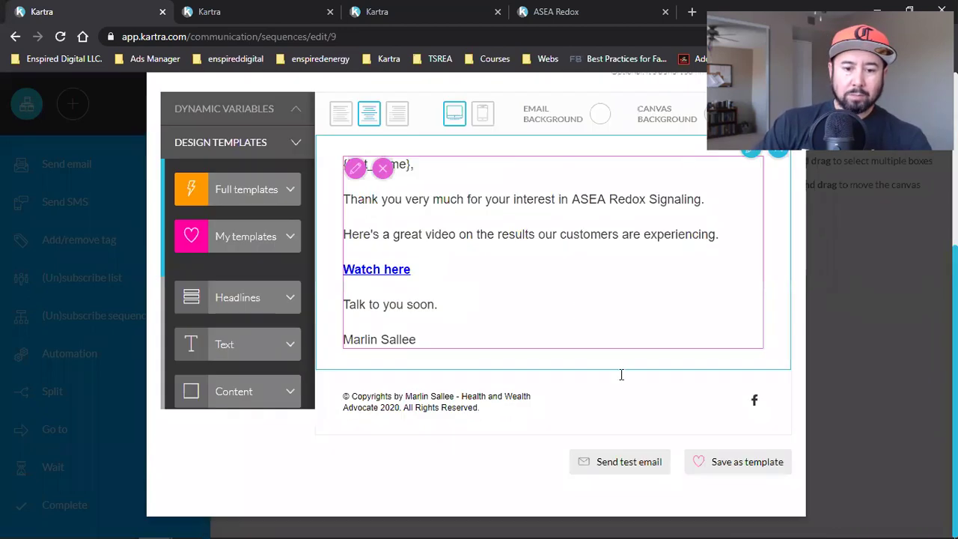
scroll(649, 322, up, 4)
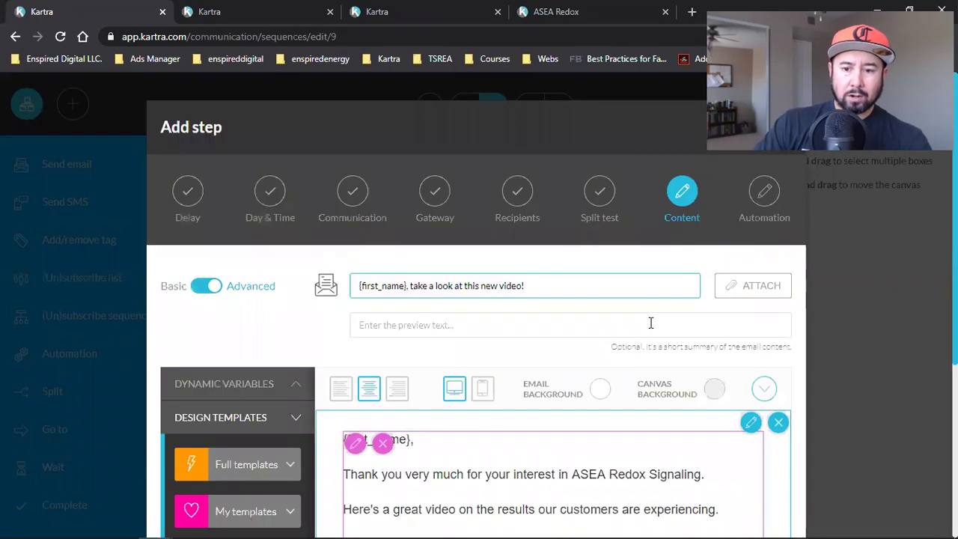
scroll(608, 298, down, 4)
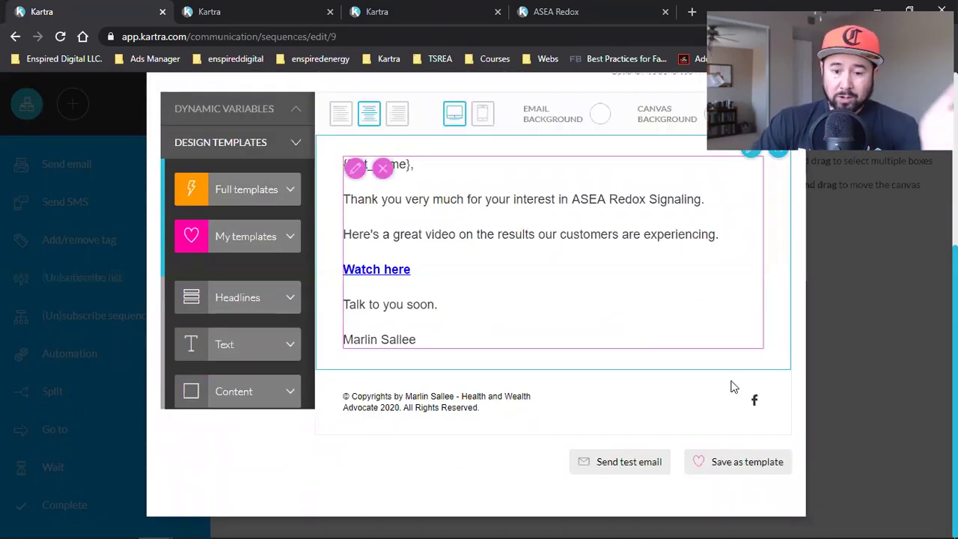
scroll(752, 389, up, 4)
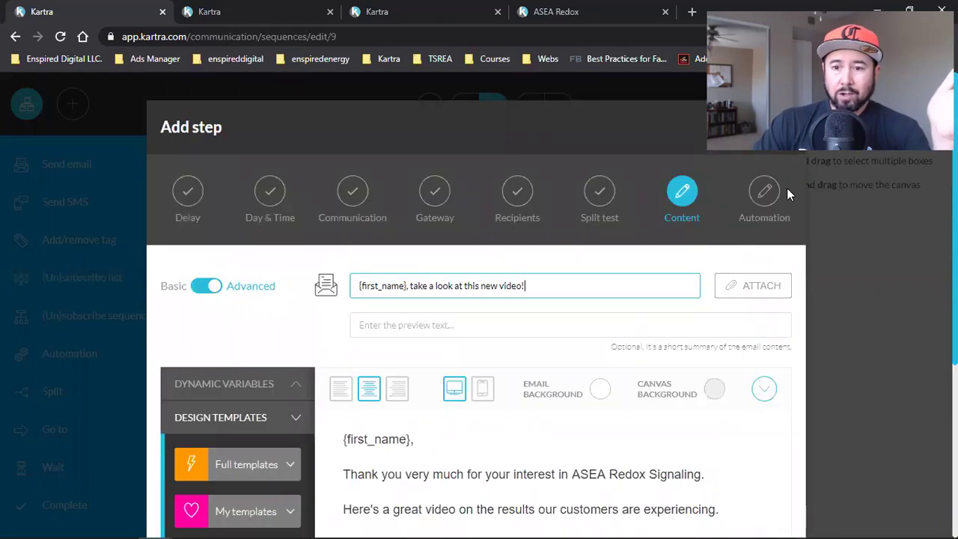
- Save Email #12, activate it, and connect it from Email #11 to the Complete step
click(765, 129)
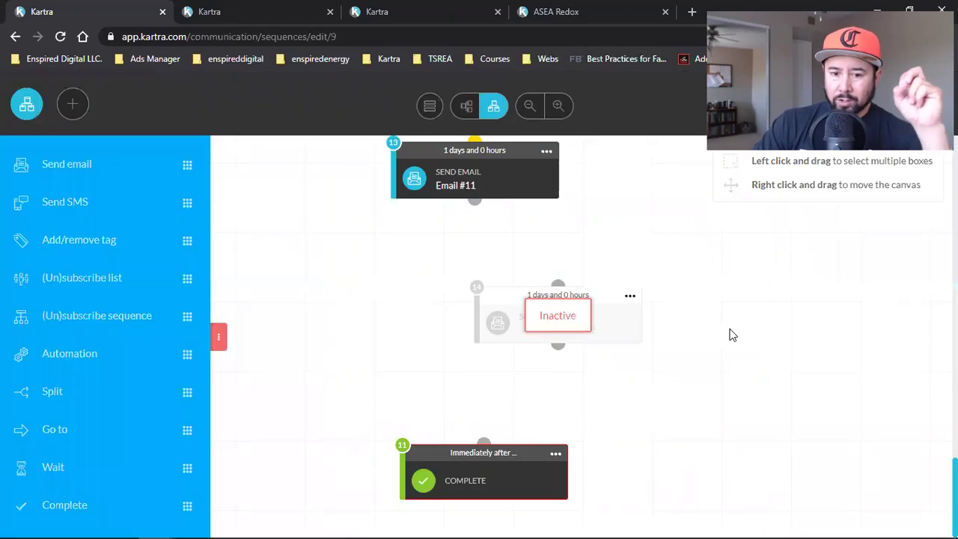
click(629, 297)
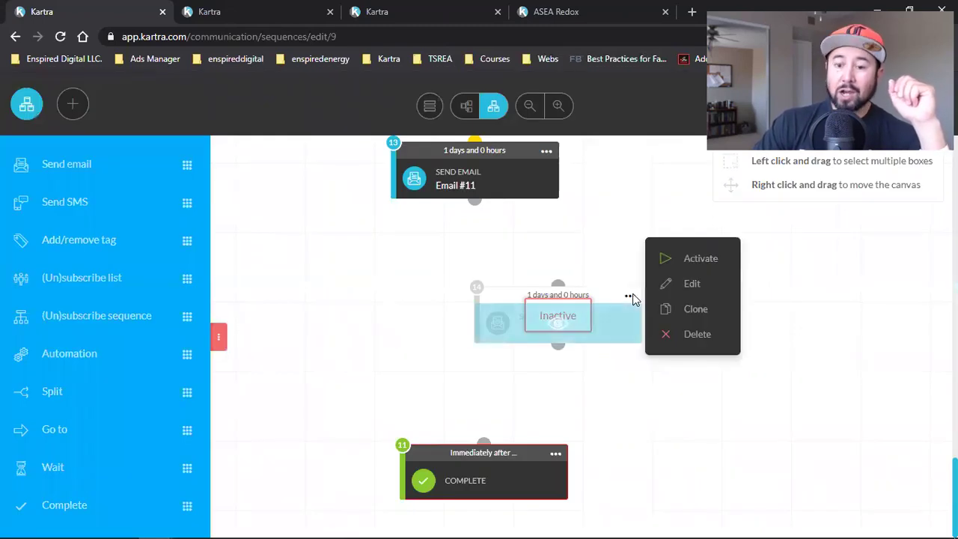
click(701, 258)
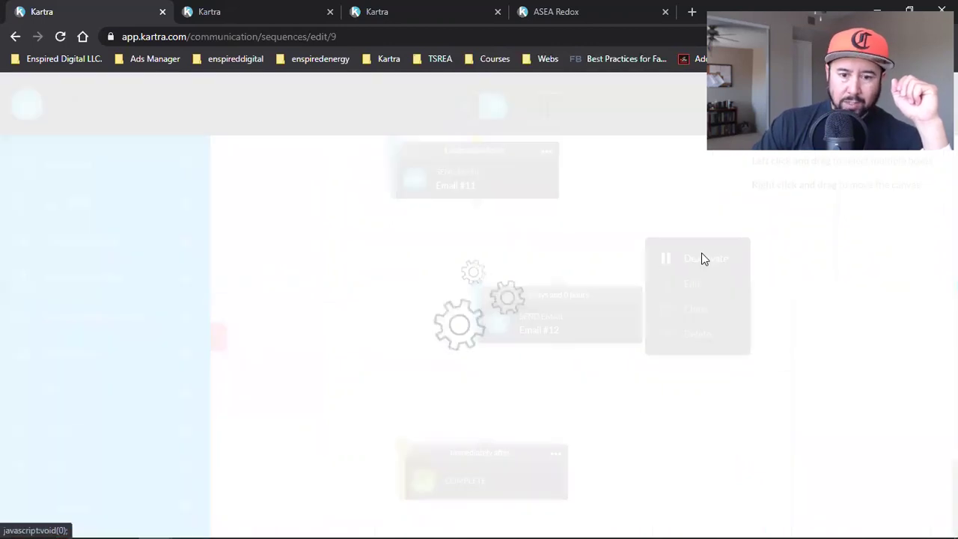
drag(475, 200, 567, 292)
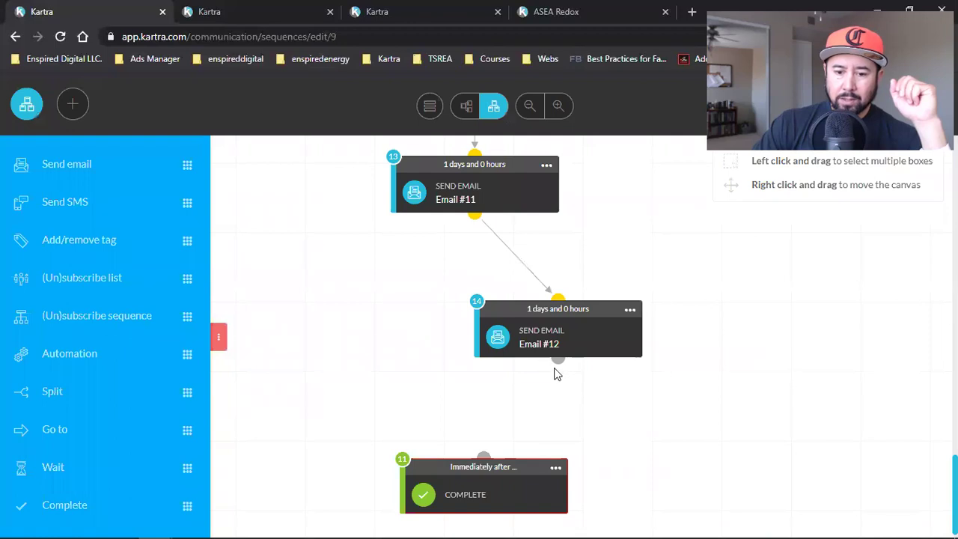
drag(558, 359, 490, 410)
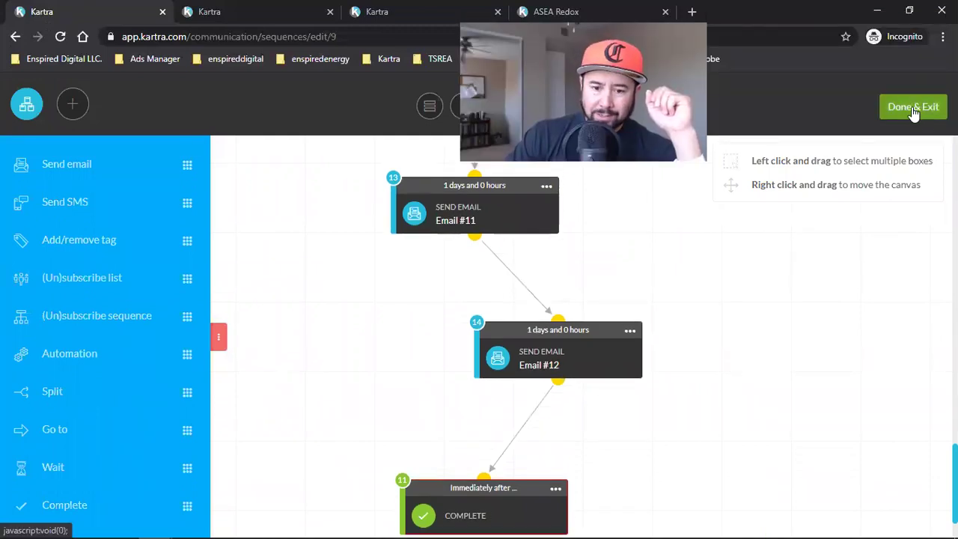
- Save the sequence with Done & Exit and reopen Asea Redox Opt - Ins for editing
click(913, 109)
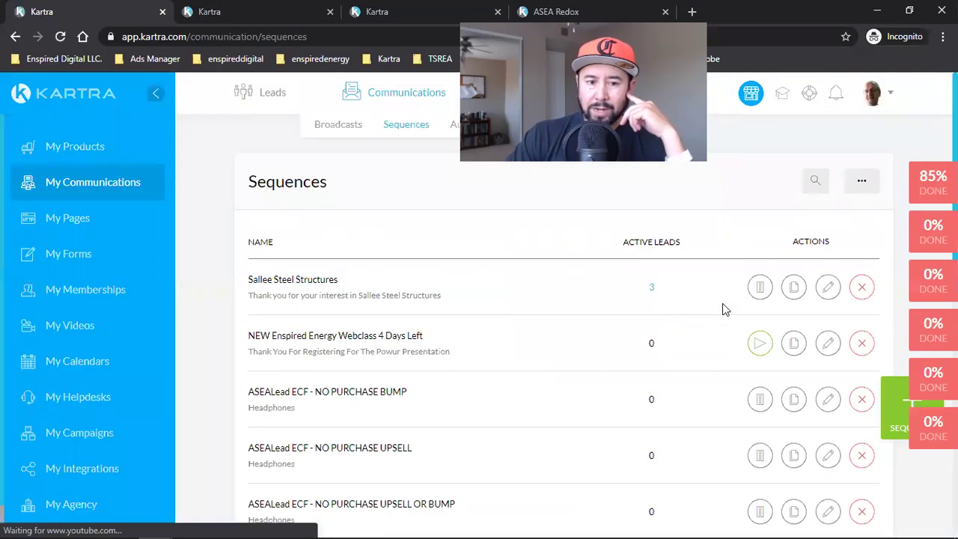
scroll(724, 308, down, 5)
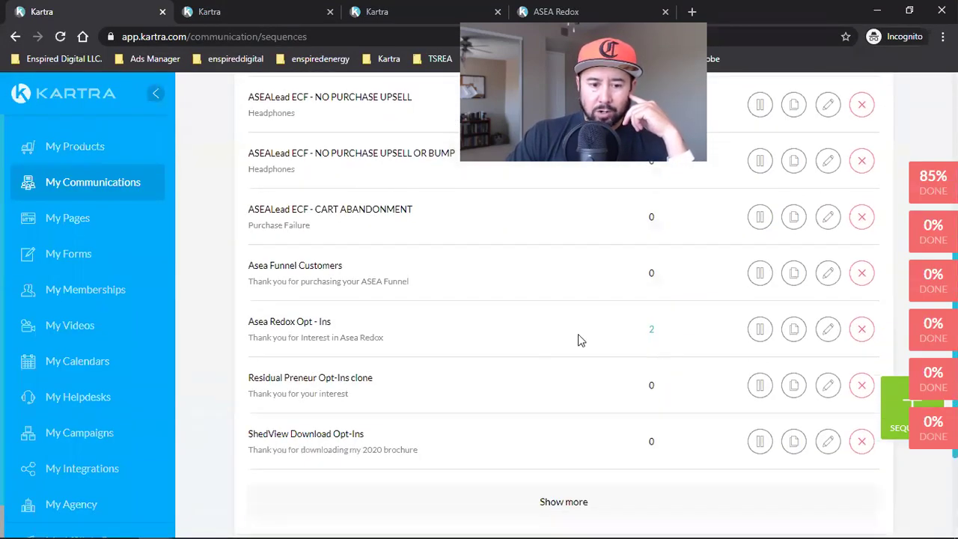
click(829, 329)
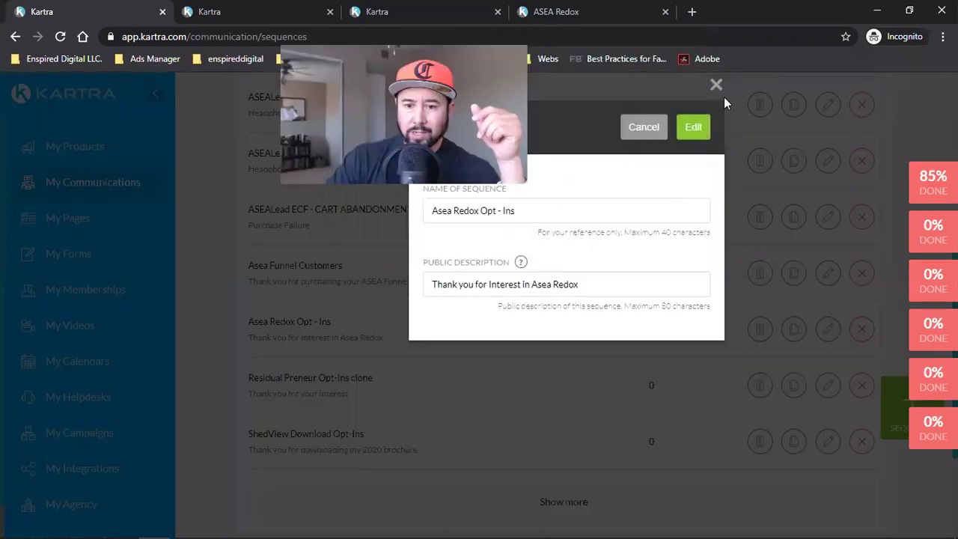
click(706, 129)
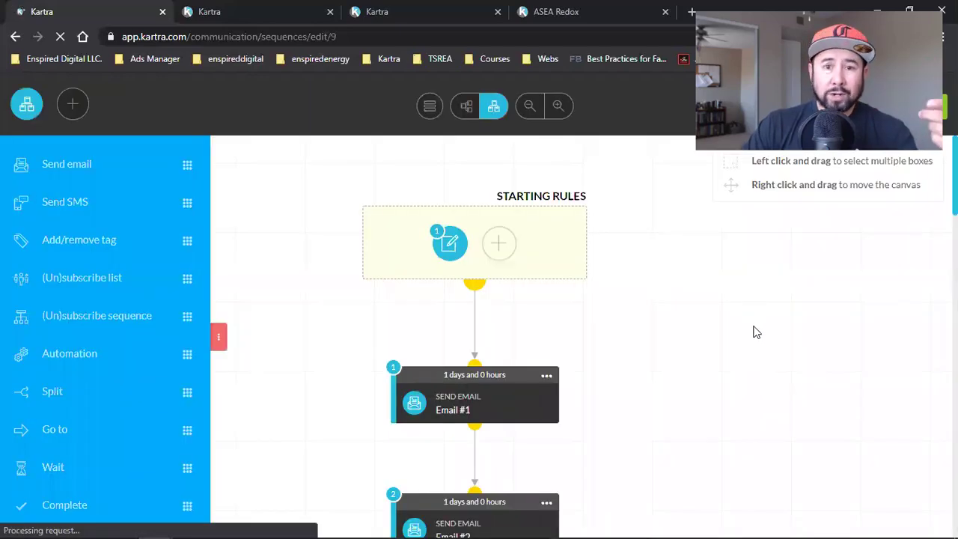
- Arrange the steps into a column, delete the Email #12–Complete connector, and move Complete down
scroll(678, 331, down, 10)
scroll(678, 332, down, 5)
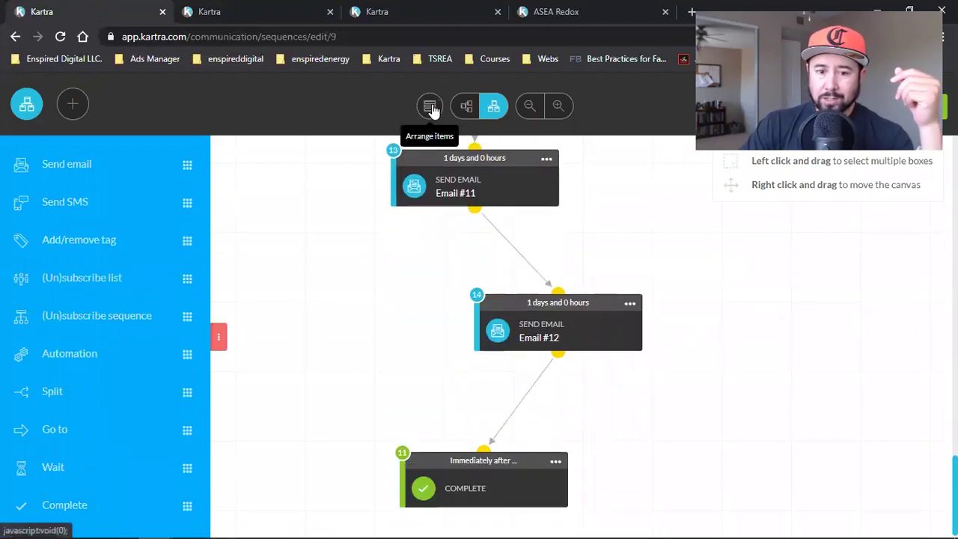
click(429, 105)
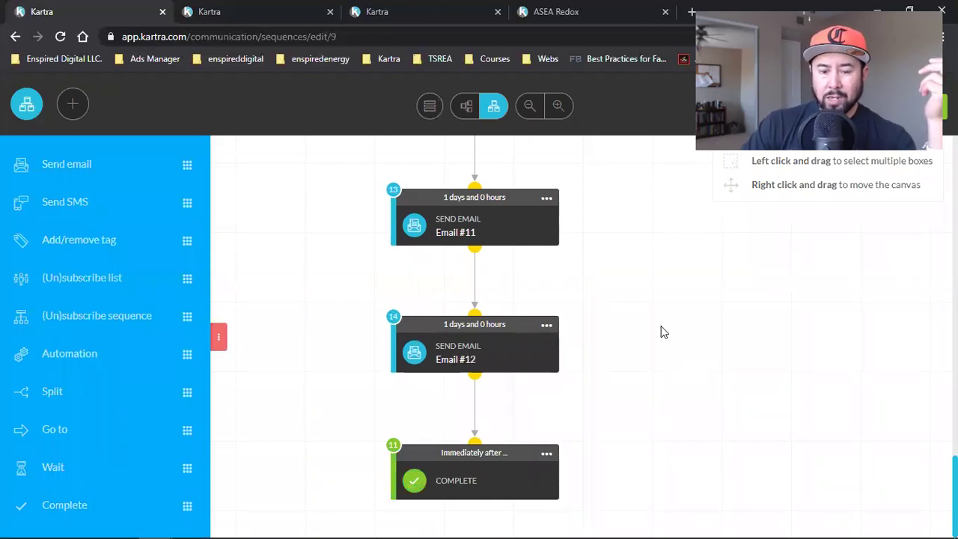
click(474, 398)
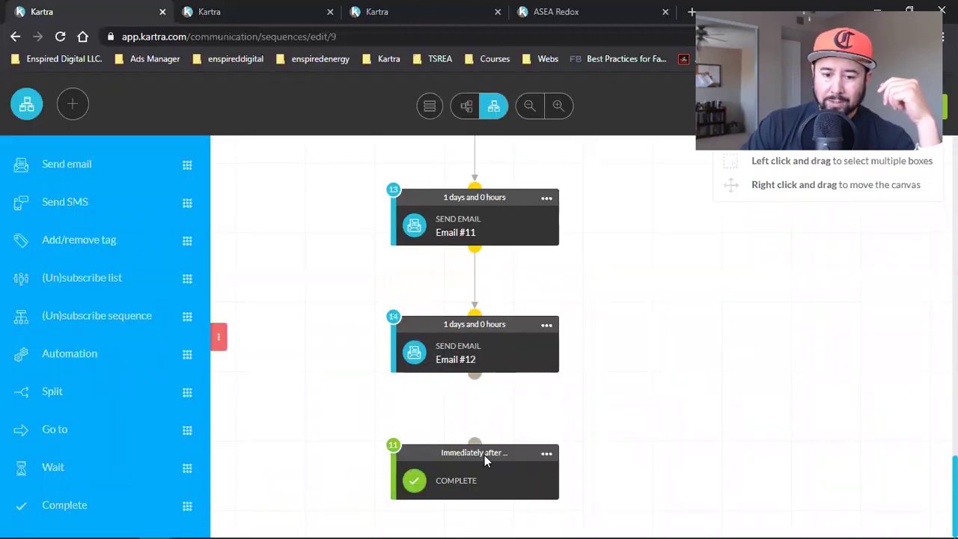
drag(502, 449, 498, 412)
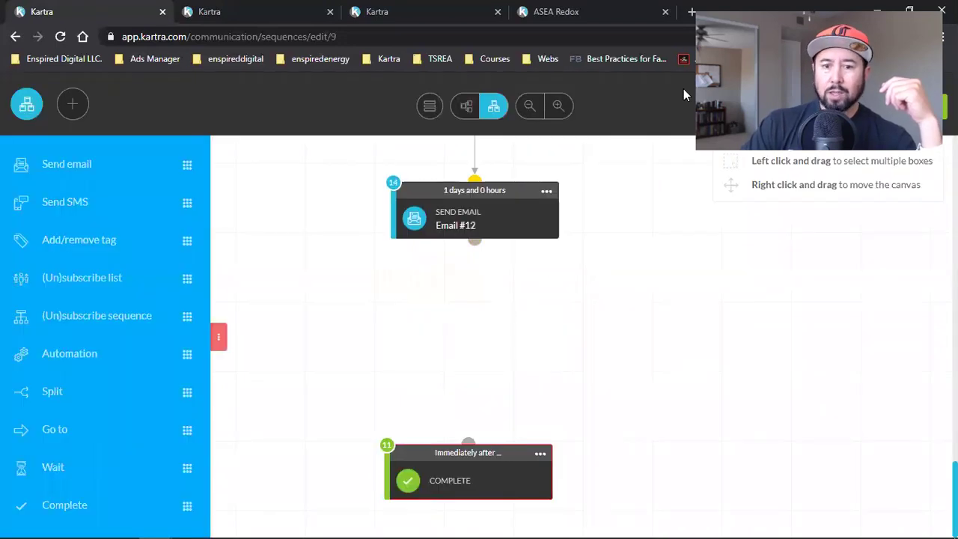
- Bring the ASEA Redox landing page forward and scroll through its headline and video
click(569, 11)
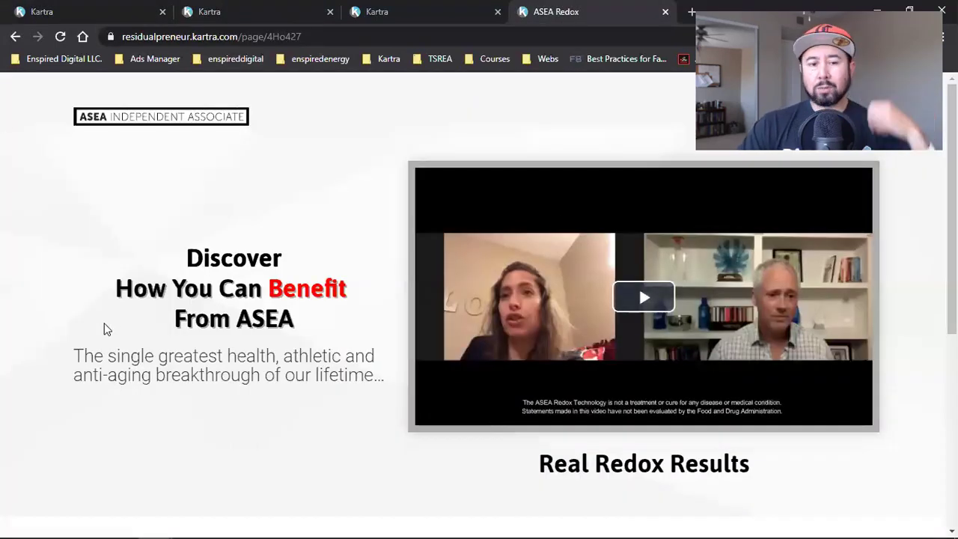
scroll(136, 326, down, 5)
scroll(790, 369, up, 5)
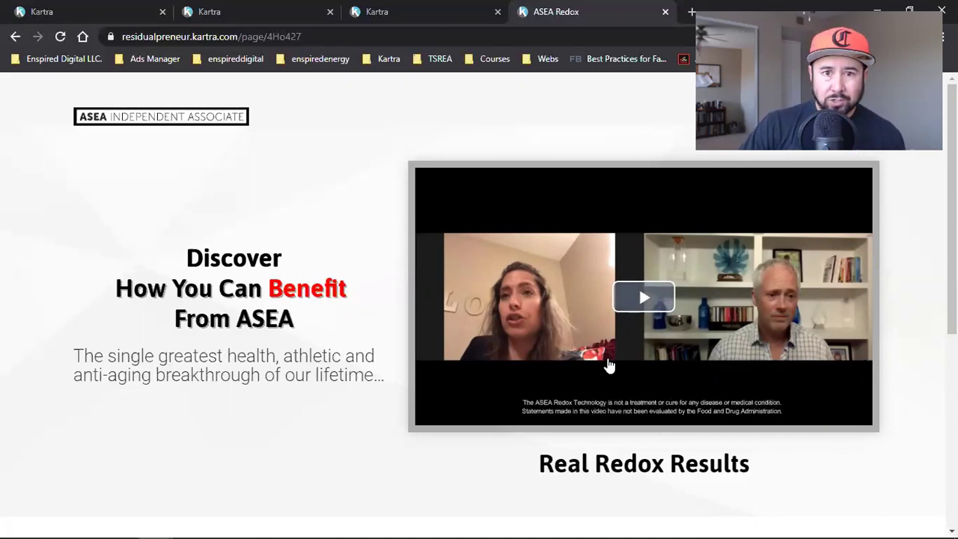
- Go back to the sequence editor, then load the enspireddigital YouTube bookmark in a new tab
click(240, 12)
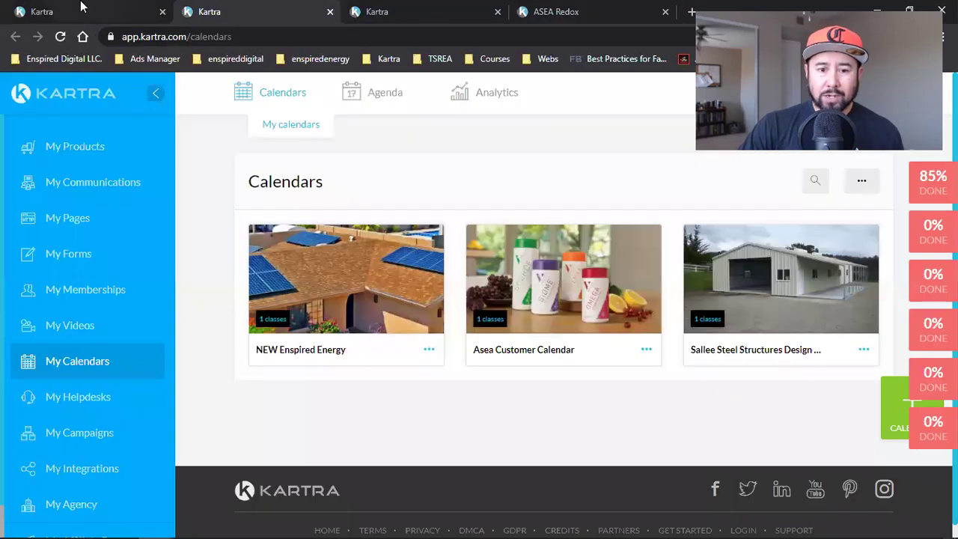
click(82, 9)
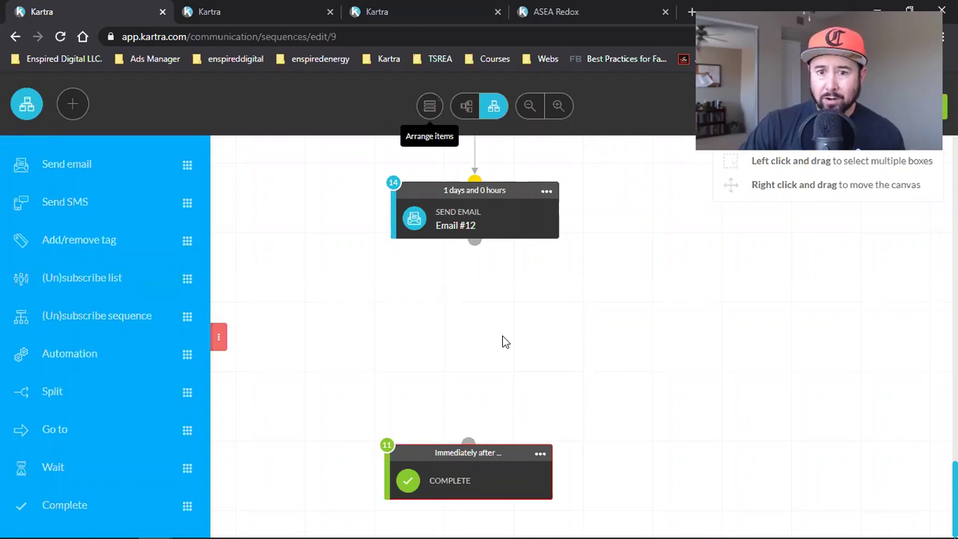
click(692, 12)
click(213, 60)
click(235, 162)
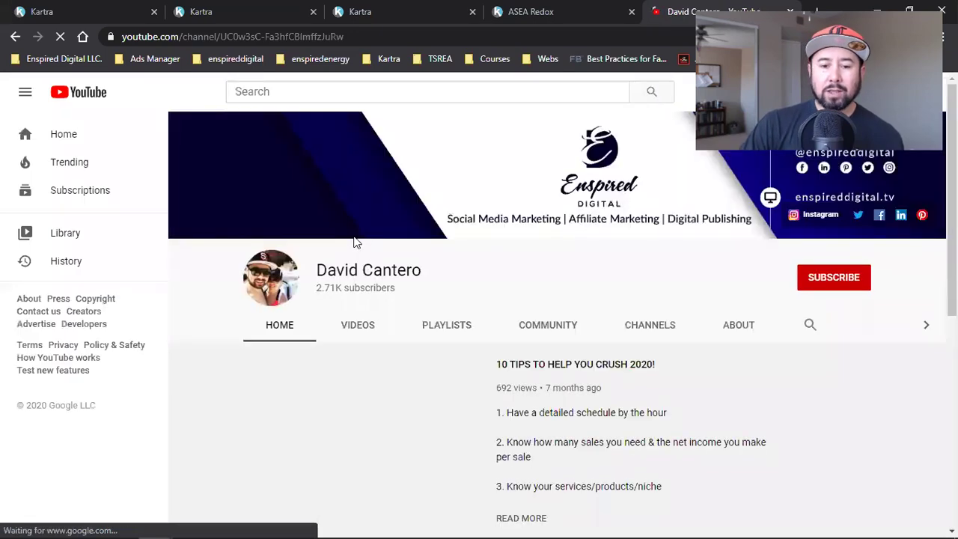
- Play the SOCIAL MEDIA STRATEGY CALL | REMAX REALTY video, then the suggested R.T.O application video
scroll(285, 396, down, 3)
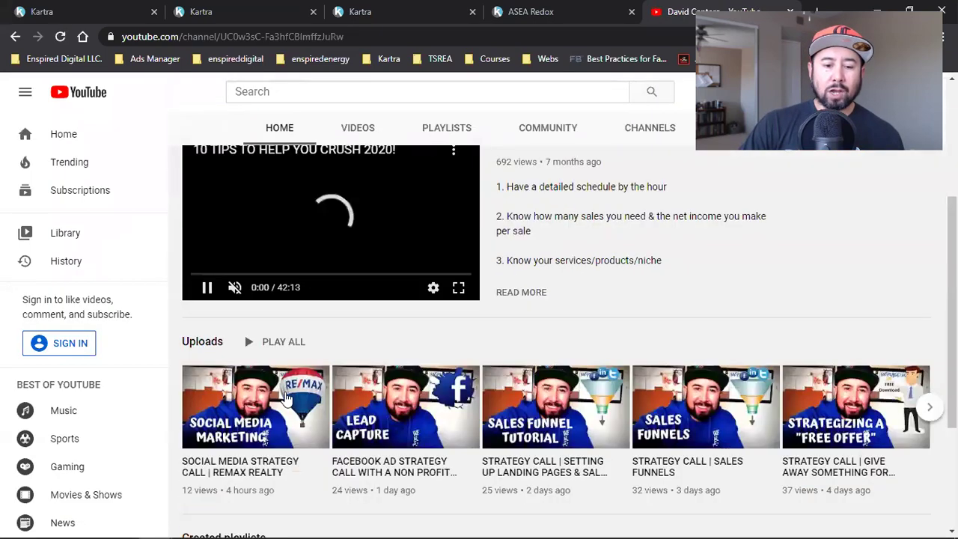
click(233, 370)
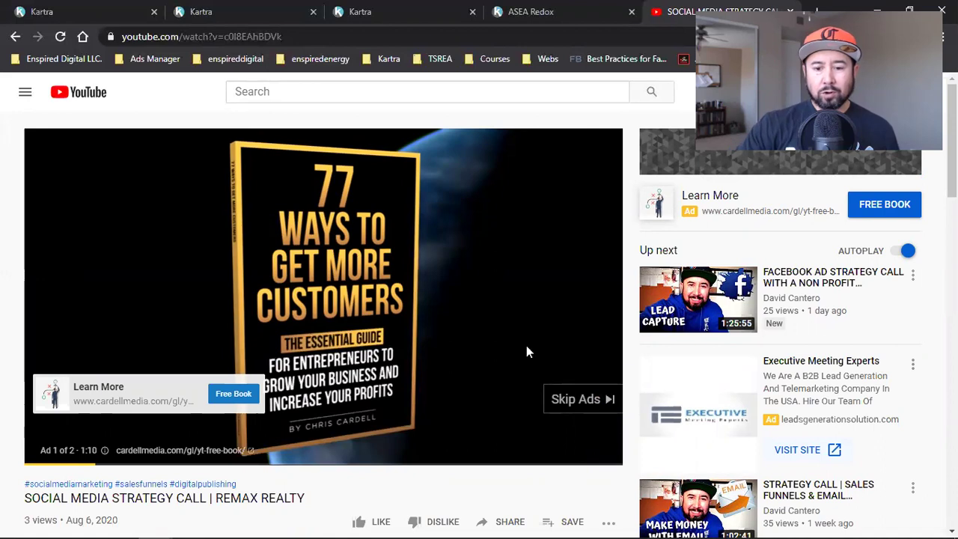
scroll(750, 367, down, 2)
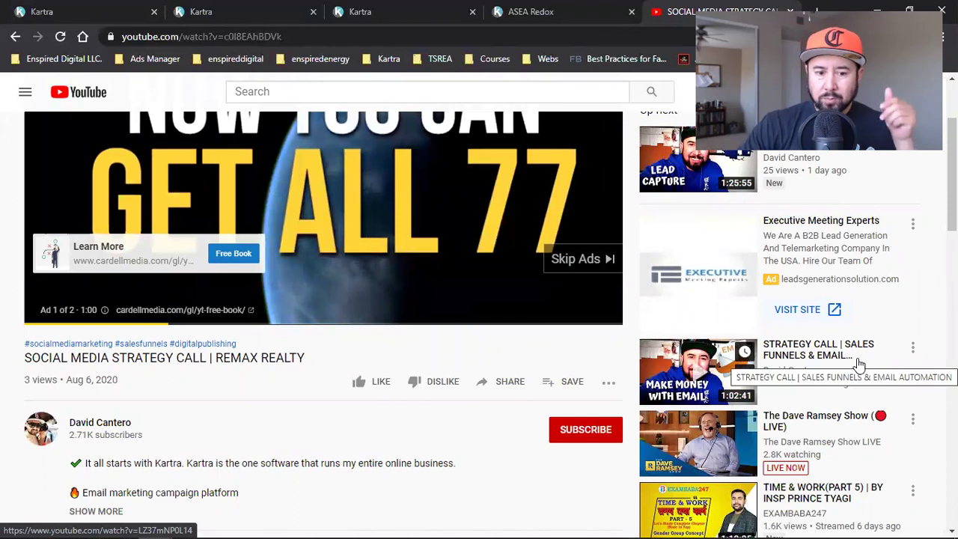
scroll(858, 364, down, 2)
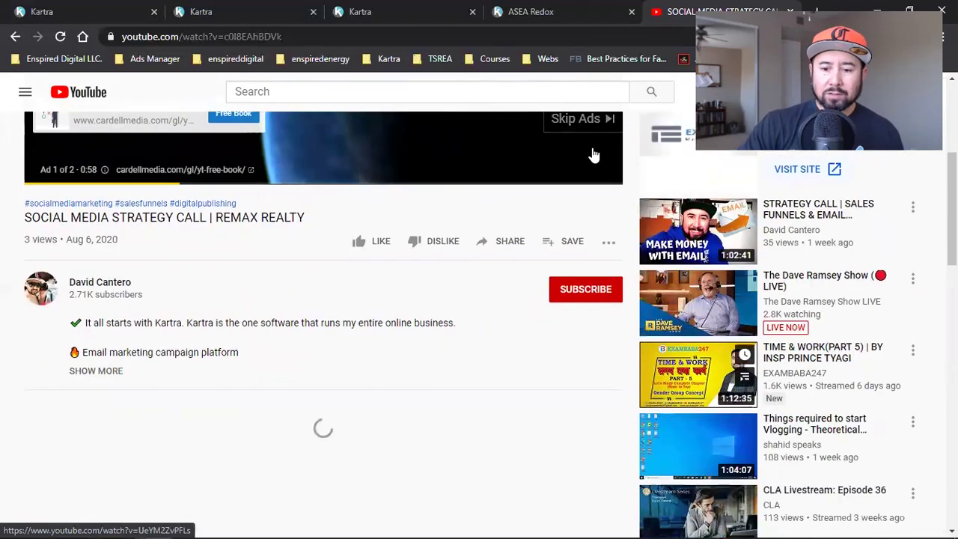
scroll(841, 327, down, 2)
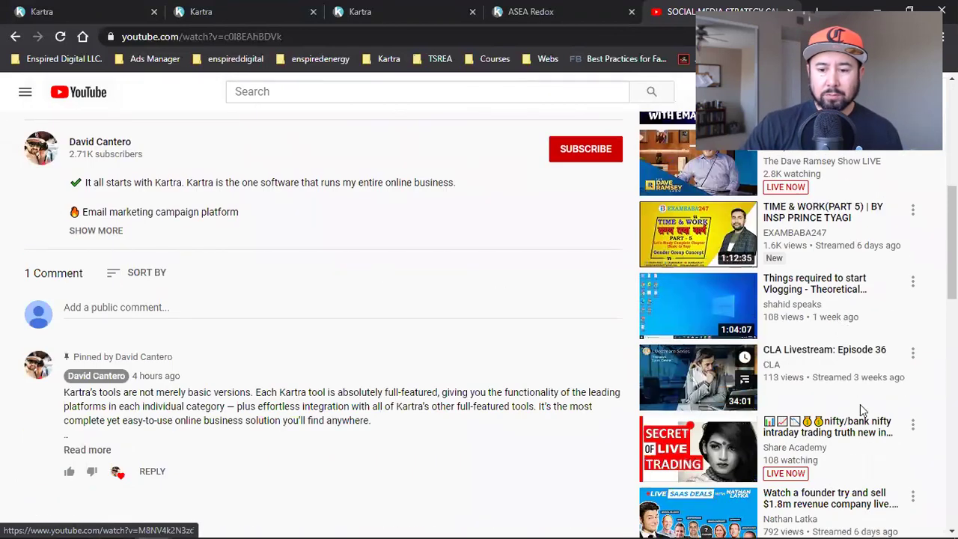
scroll(757, 402, down, 1)
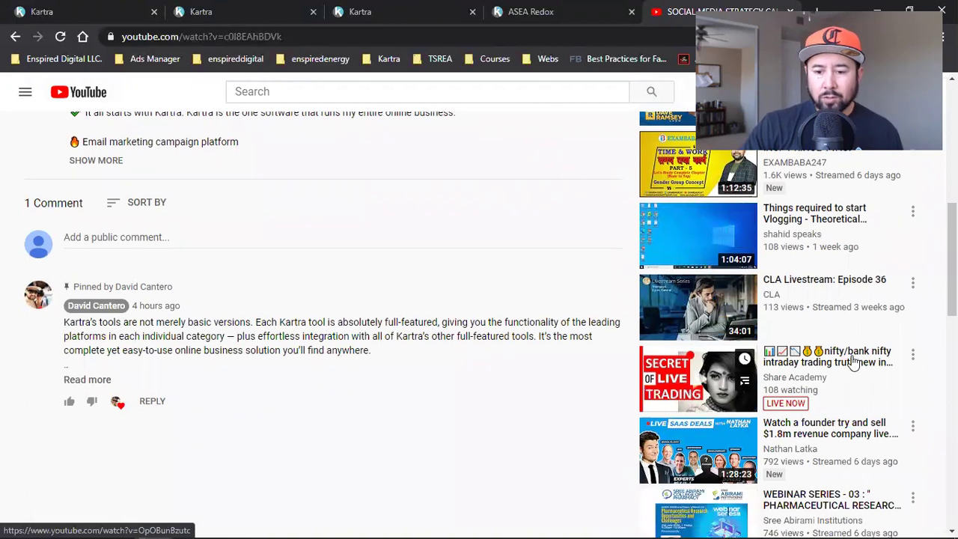
scroll(888, 420, down, 3)
scroll(889, 420, down, 6)
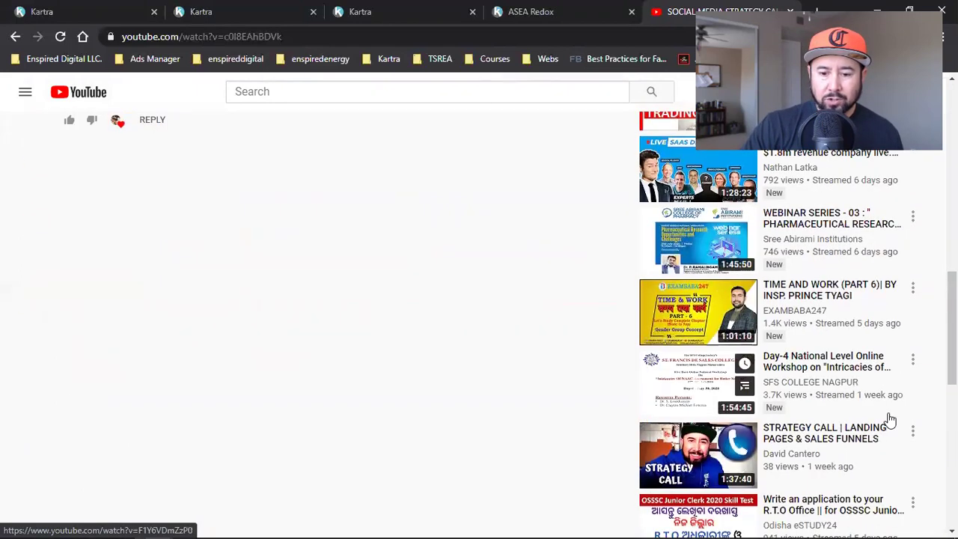
click(680, 238)
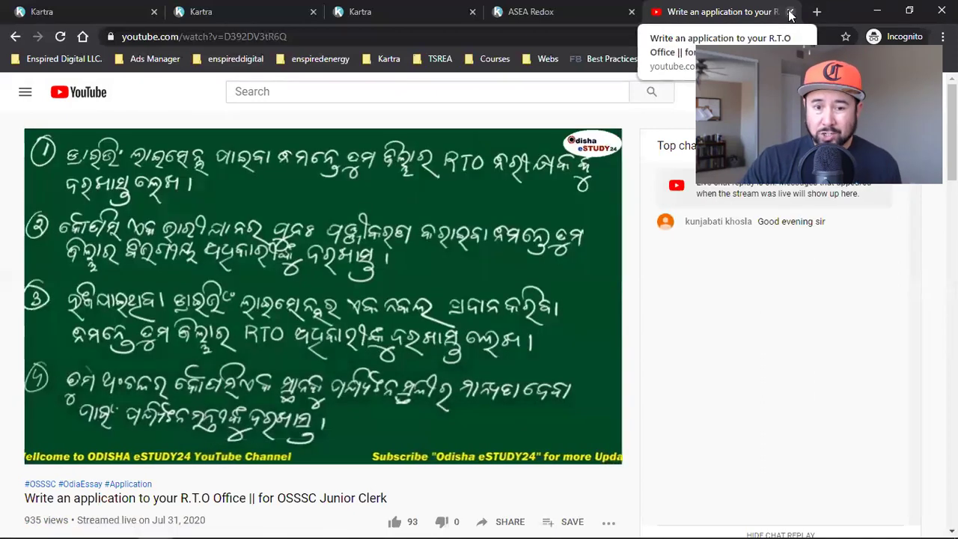
- Close the YouTube tab and bring the ASEA Redox landing page tab back to the front
click(790, 12)
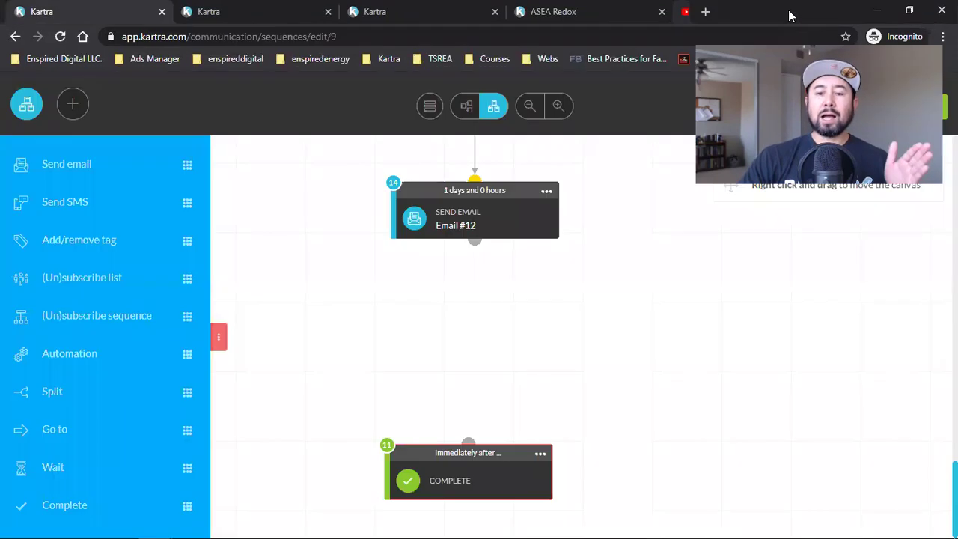
click(428, 8)
click(550, 9)
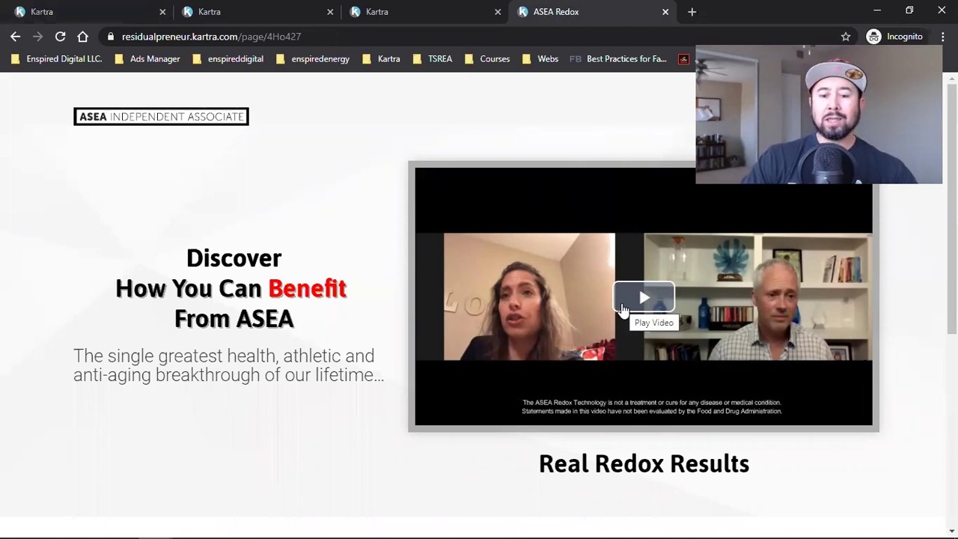
- Skim the ASEA Redox page, then look over the Kartra calendars page and the sequence editor
scroll(621, 308, down, 5)
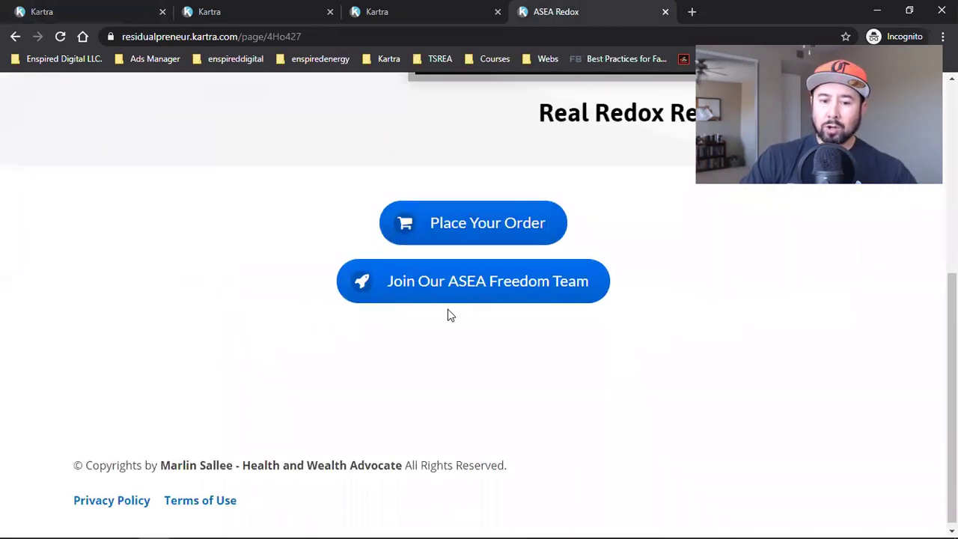
scroll(703, 356, up, 5)
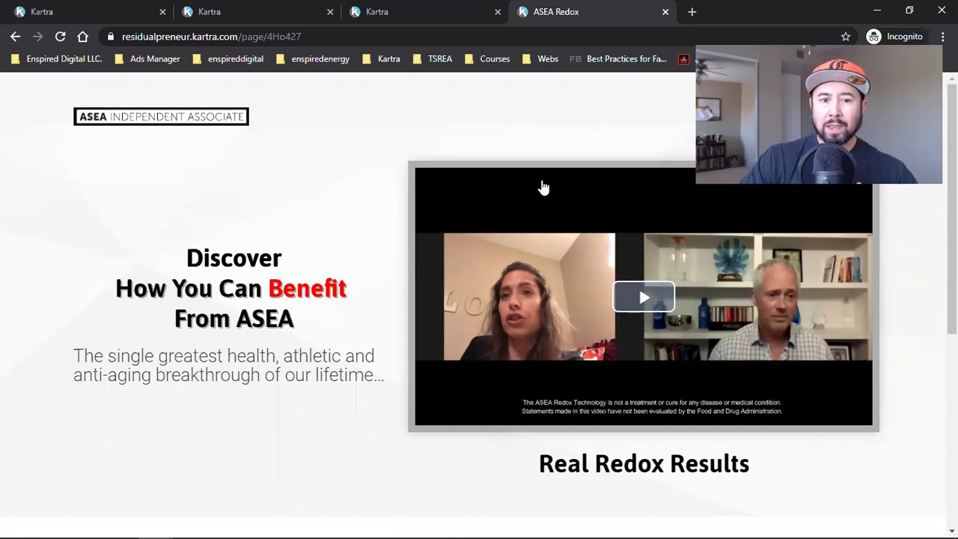
click(366, 11)
click(262, 11)
click(91, 8)
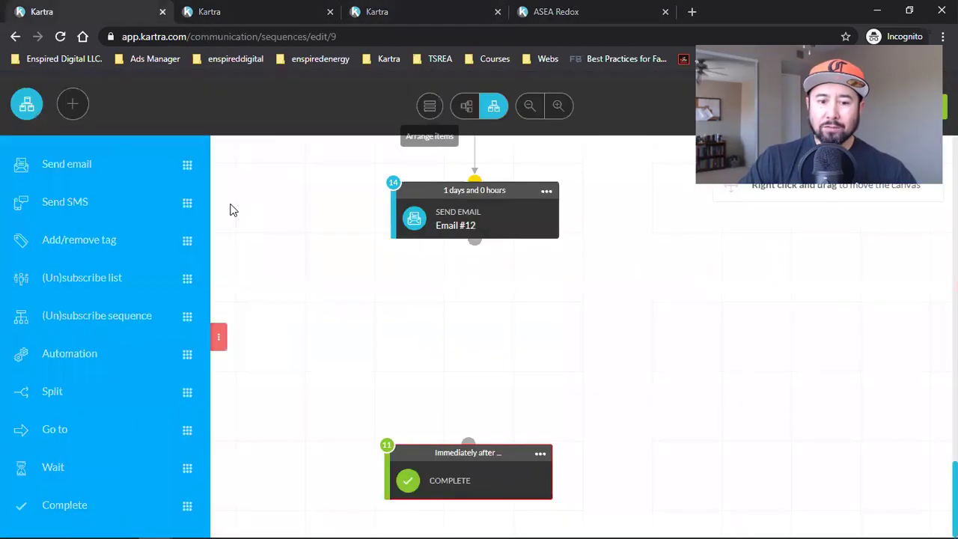
scroll(426, 284, up, 7)
scroll(599, 342, up, 4)
scroll(531, 206, down, 1)
scroll(530, 206, down, 3)
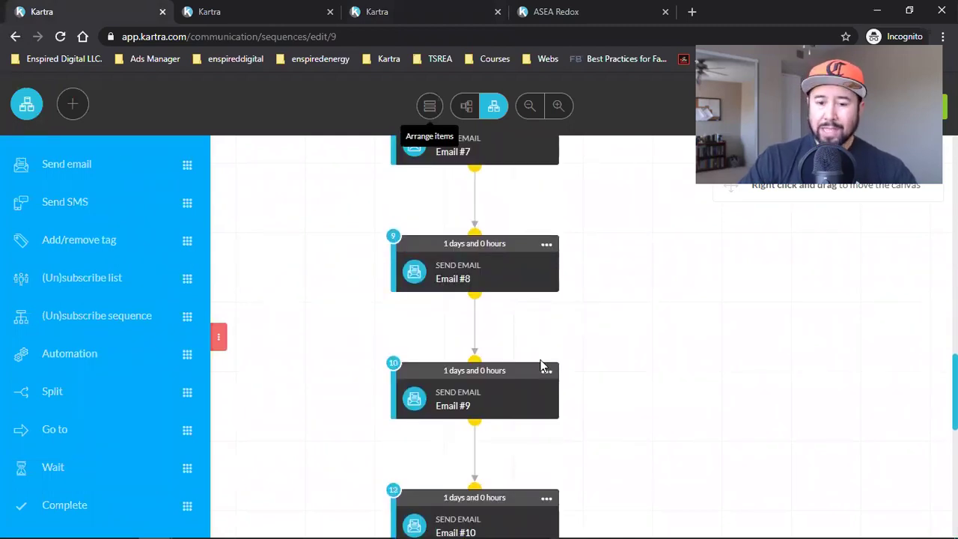
- Back on the ASEA Redox page, follow Place Your Order to open the order page
click(561, 9)
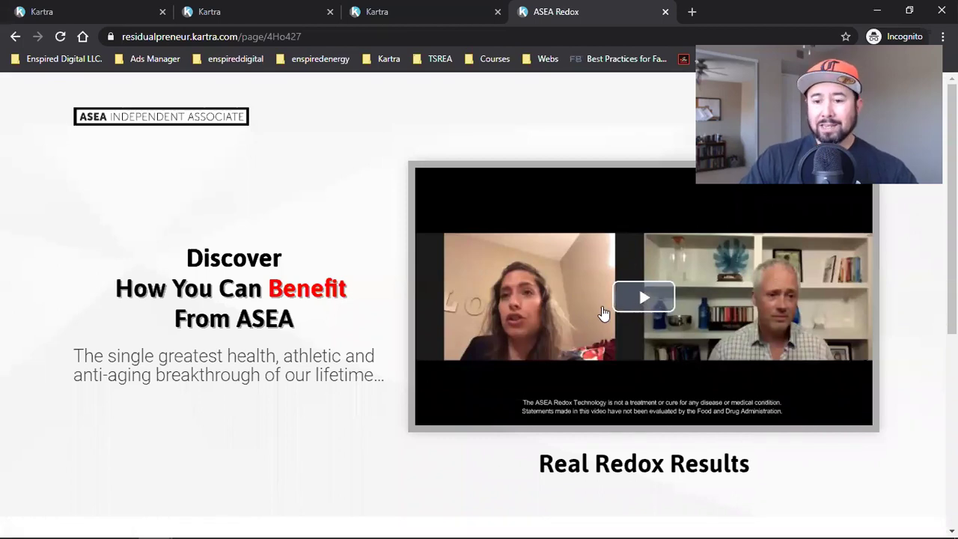
scroll(577, 277, down, 3)
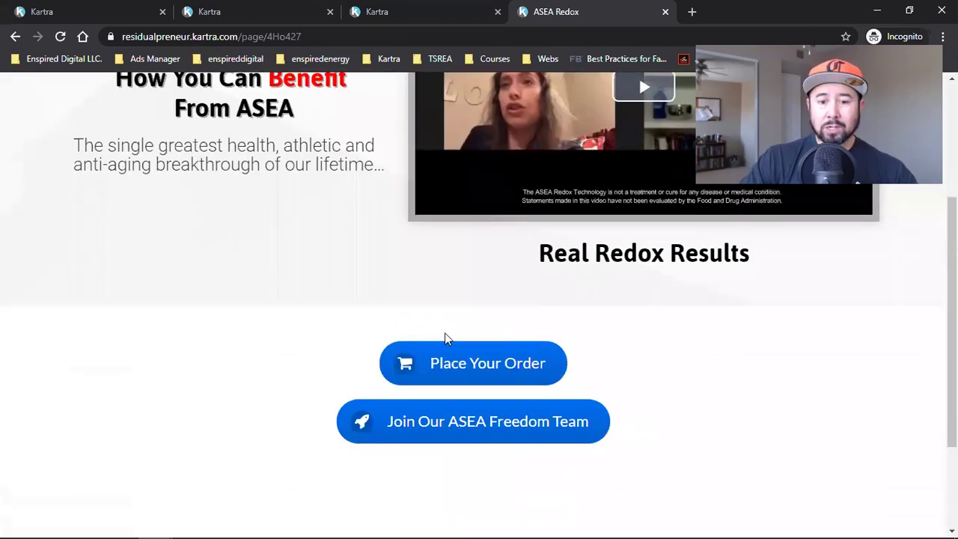
scroll(464, 365, down, 2)
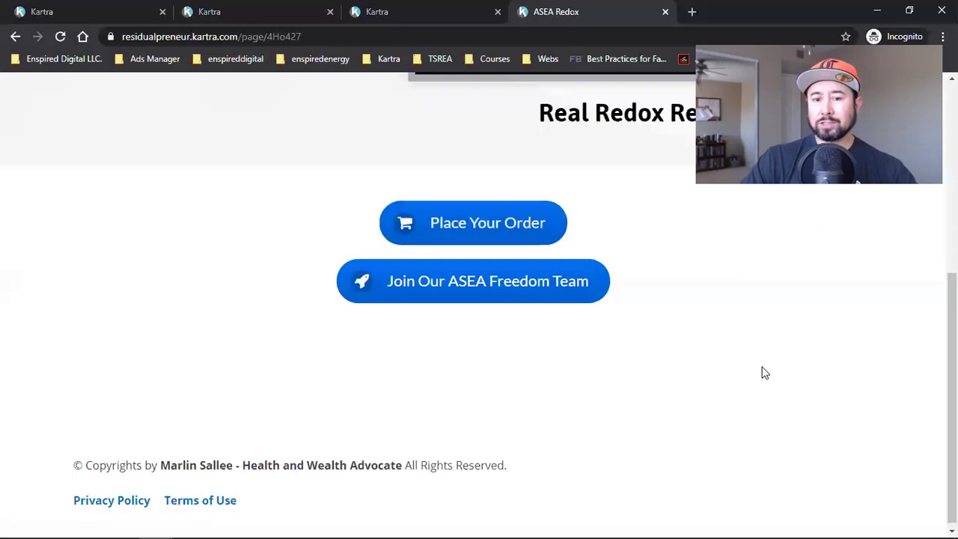
scroll(765, 373, up, 3)
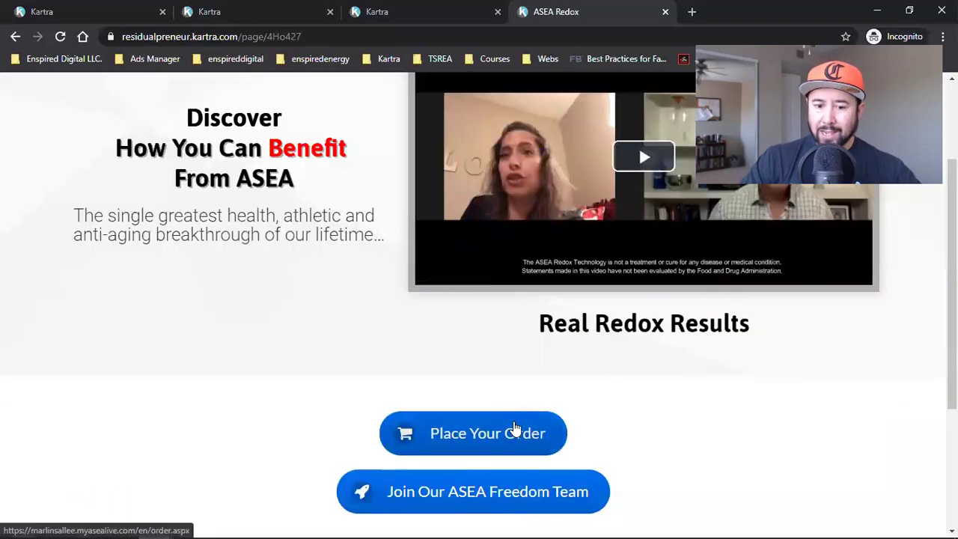
scroll(603, 418, up, 2)
scroll(603, 419, down, 3)
scroll(603, 420, up, 3)
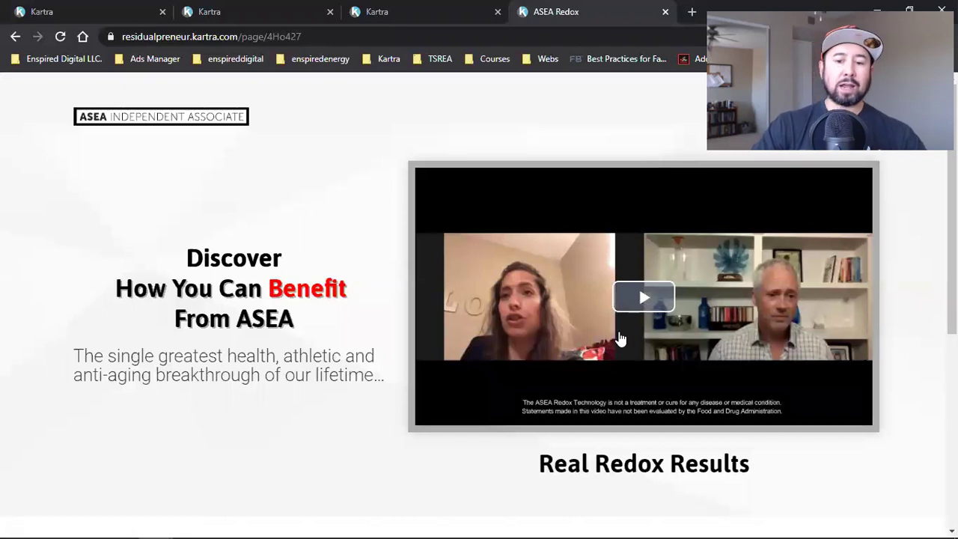
scroll(620, 339, down, 5)
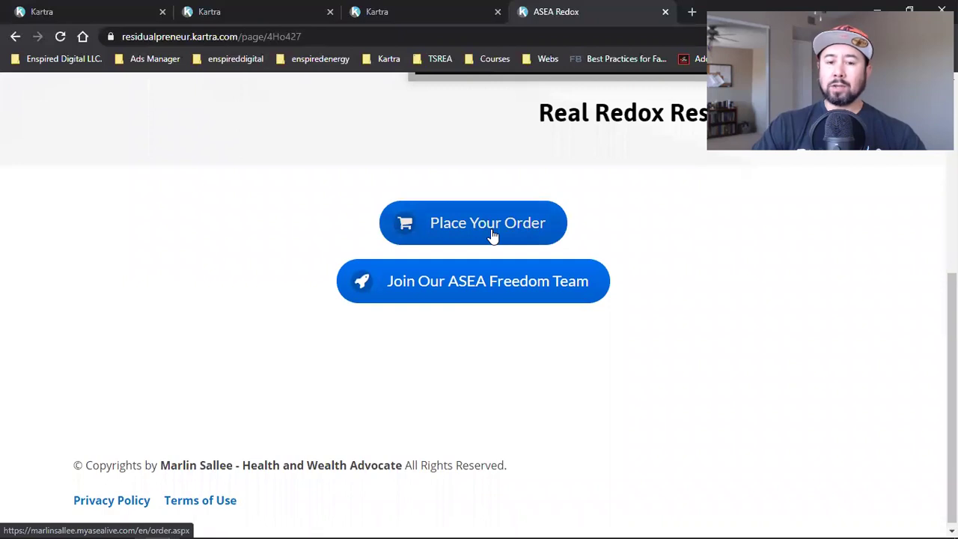
click(493, 233)
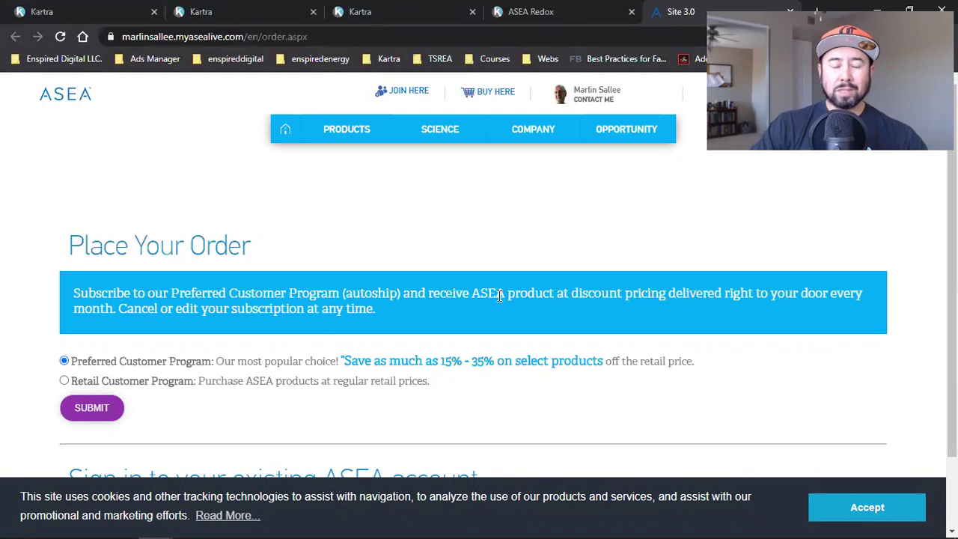
- Return to the sequence editor and scroll to Email #11, Email #12 and the Complete node
click(239, 12)
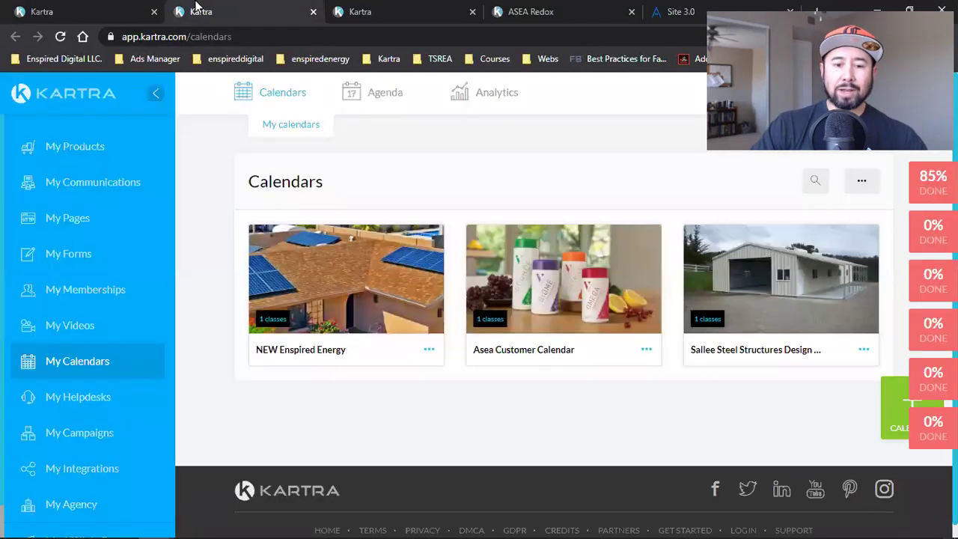
click(124, 22)
scroll(701, 343, up, 3)
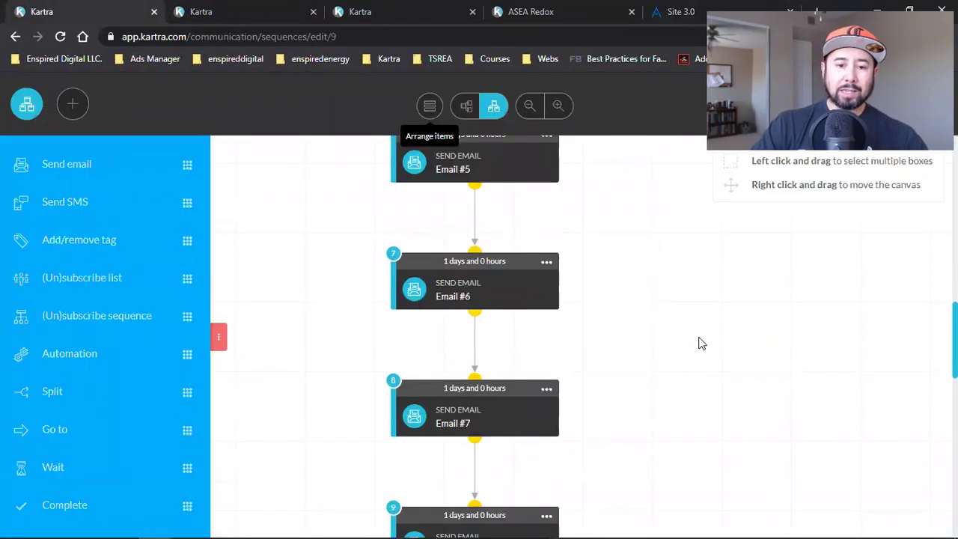
scroll(701, 342, down, 10)
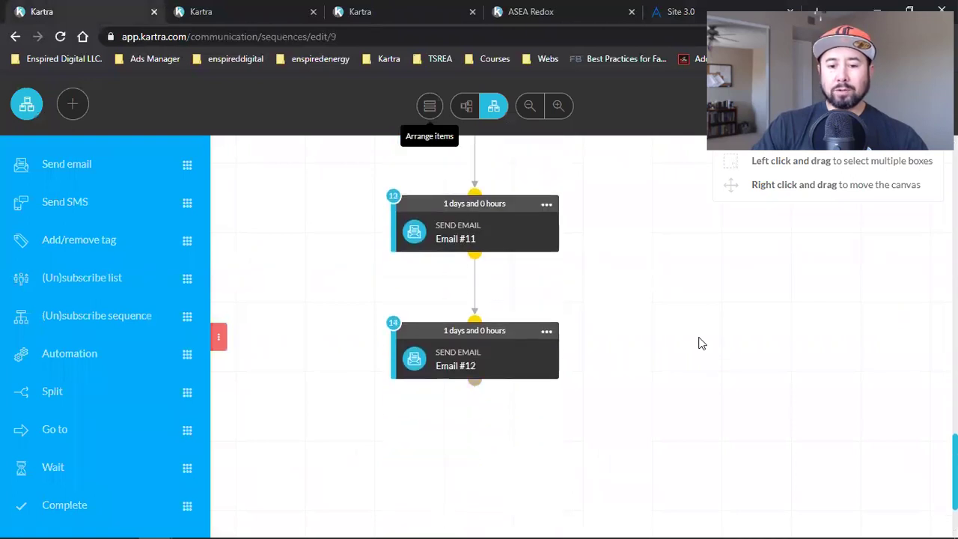
scroll(701, 343, down, 2)
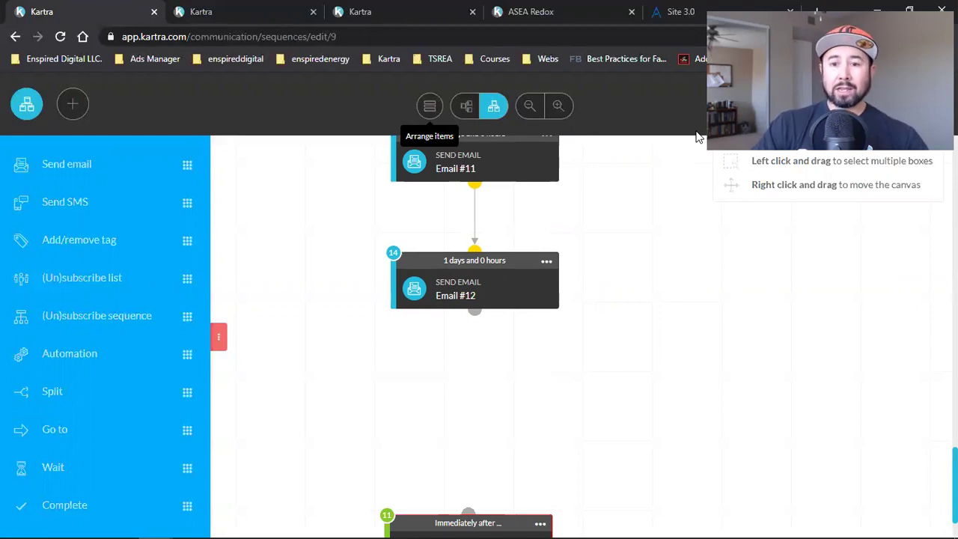
- Load the 777 Plaza Blvd page from the TSREA bookmark folder in the order page's tab
click(679, 11)
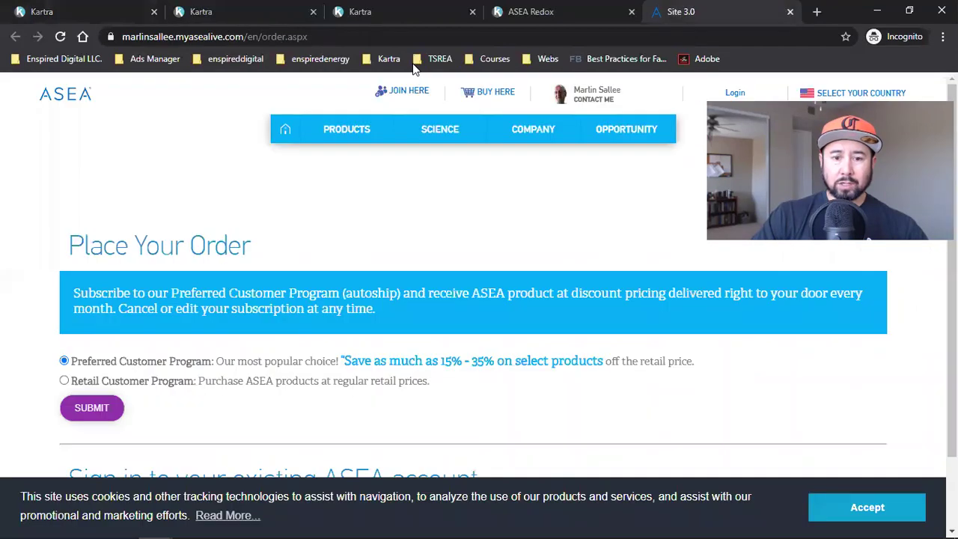
click(440, 58)
click(471, 127)
click(440, 58)
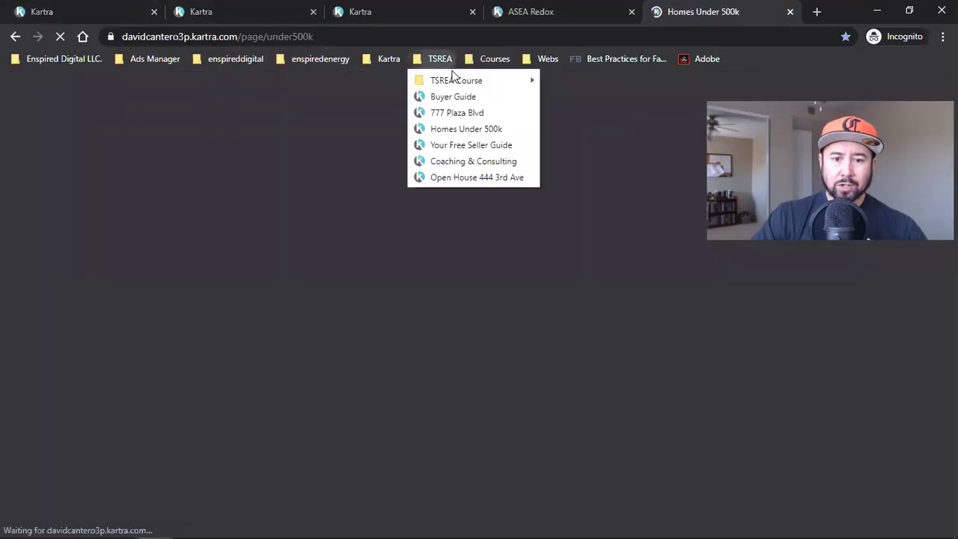
click(452, 112)
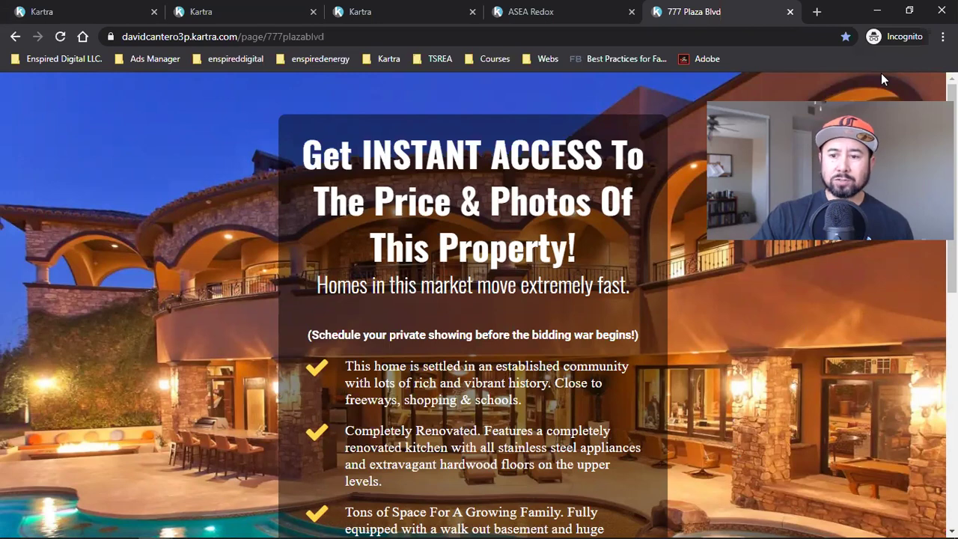
- Open the View All 17 Photos Now sign-up form, then tidy the sequence with Arrange items
scroll(479, 299, down, 4)
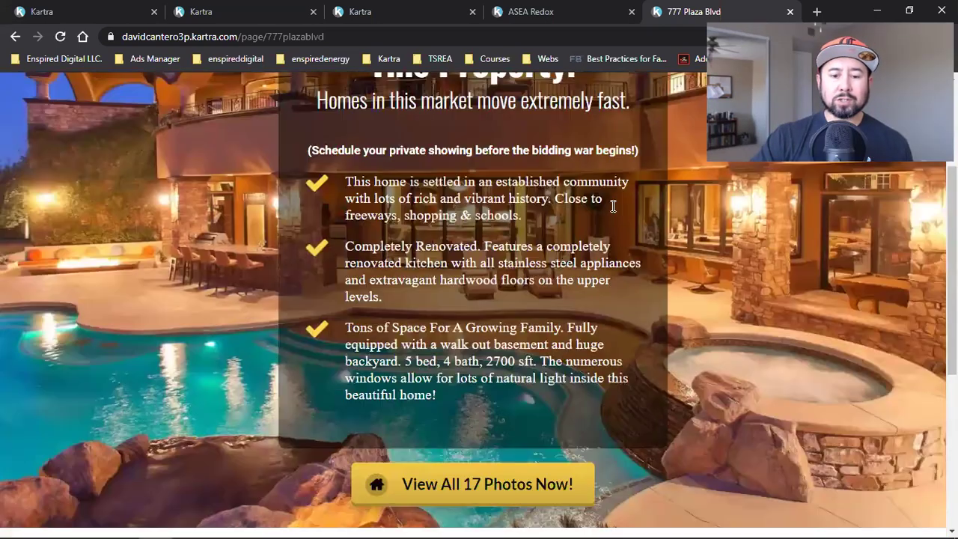
click(466, 384)
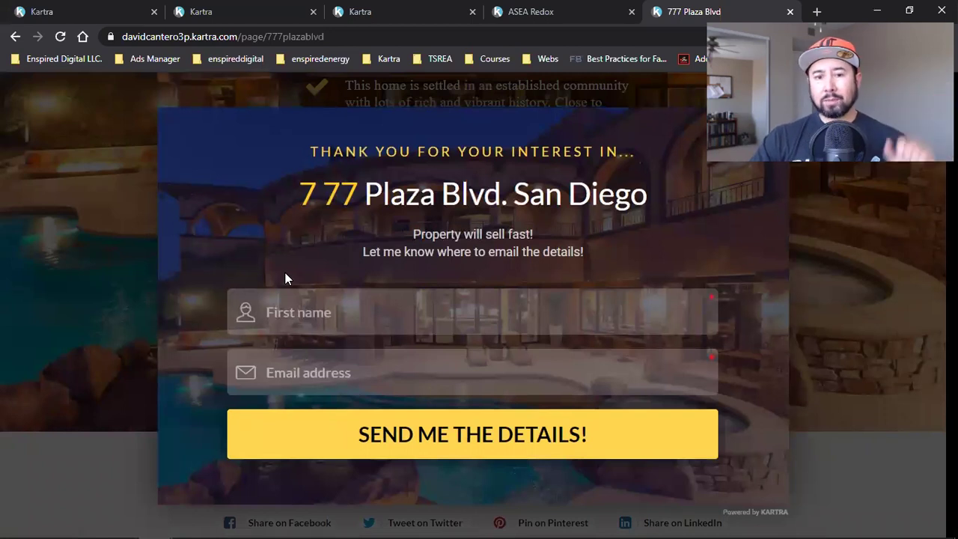
click(42, 11)
click(430, 105)
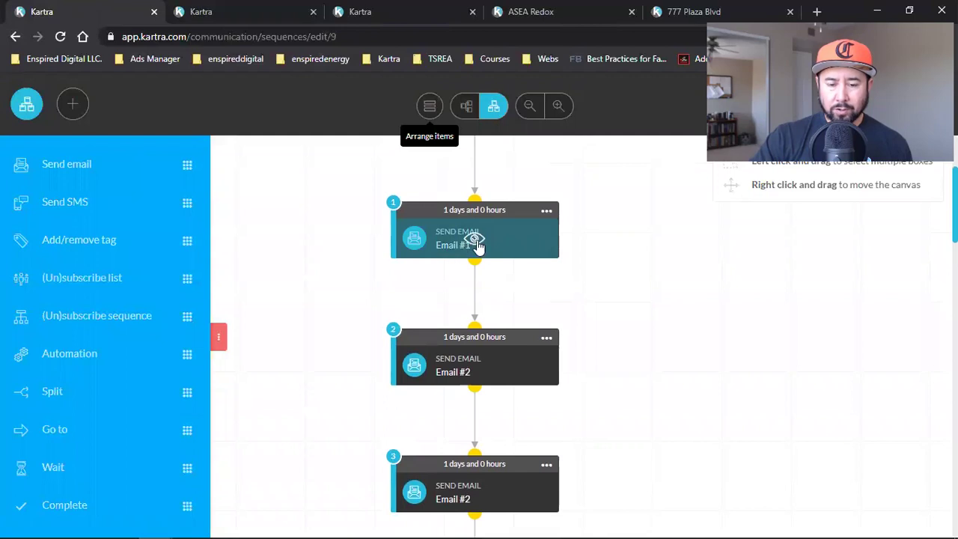
- Open Email #1's ••• options, then return to the 777 Plaza Blvd sign-up page
click(546, 210)
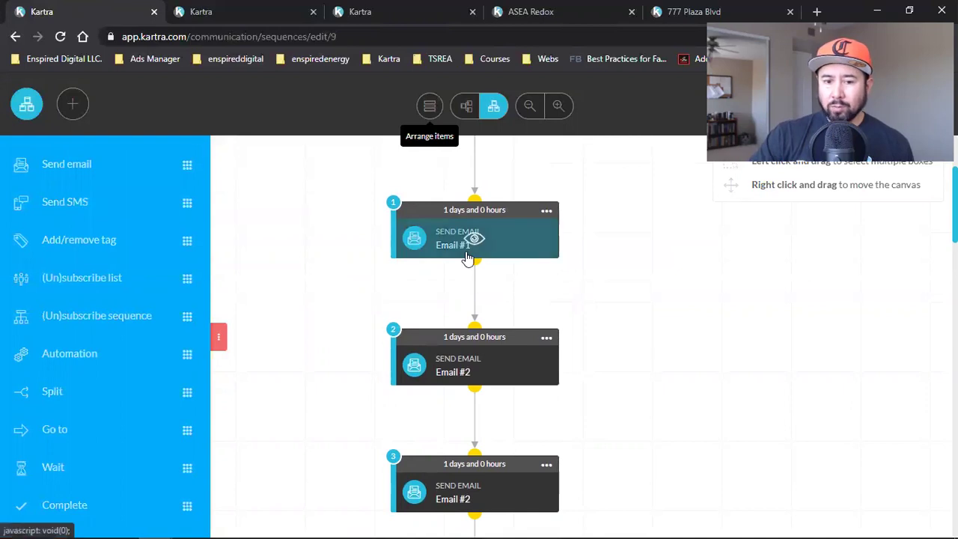
scroll(467, 257, down, 1)
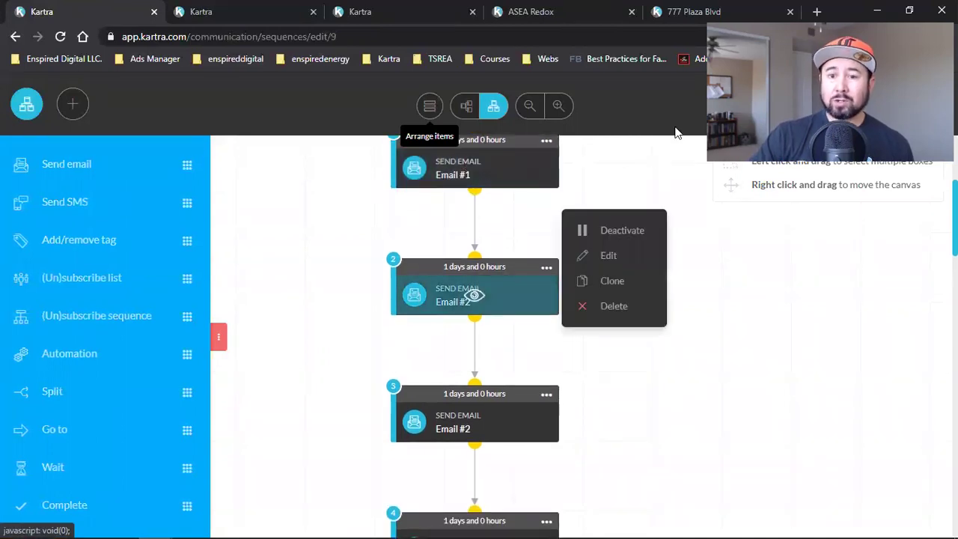
click(677, 10)
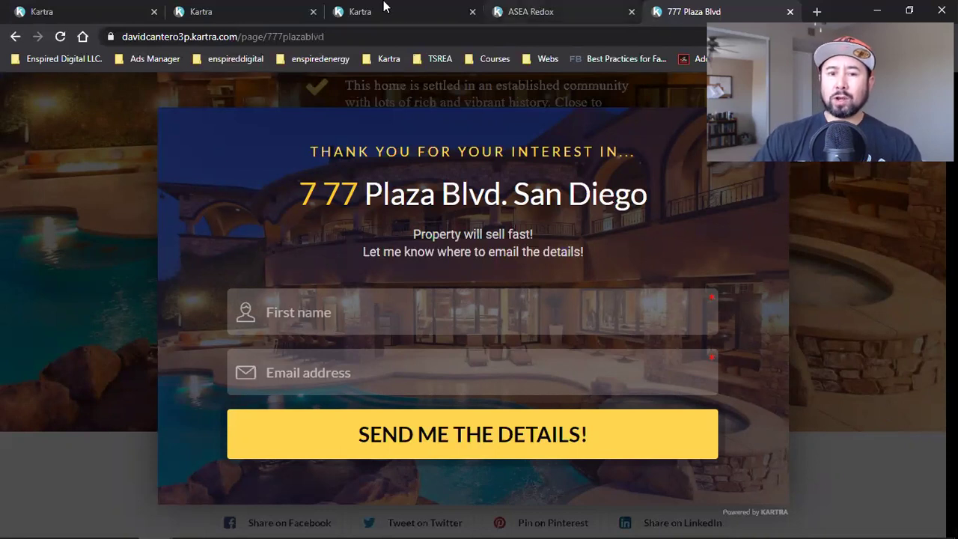
- Switch to the sequence editor tab and scroll to the Email #5 through Email #7 steps
click(94, 12)
scroll(476, 346, down, 7)
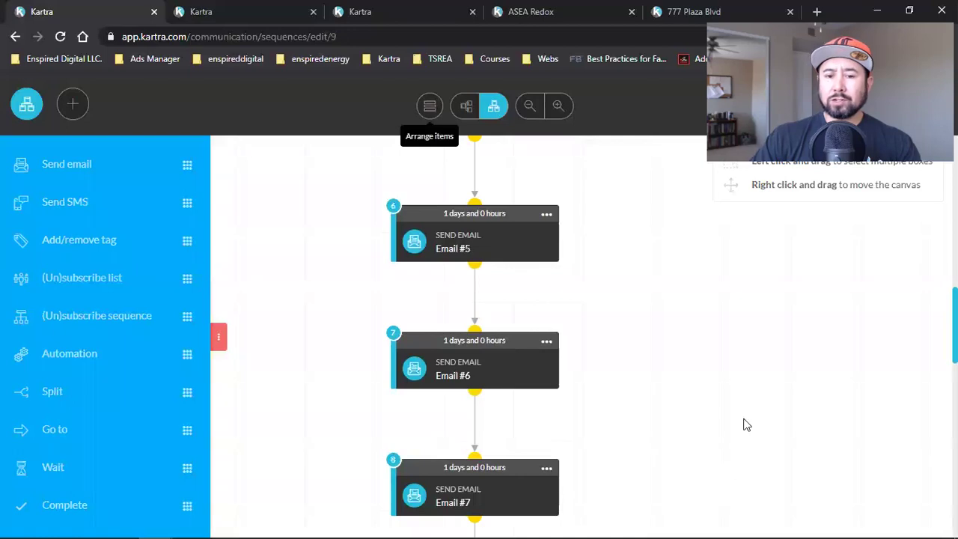
- Confirm the sequence ends with Email #12 and Complete, then save it with Done & Exit
scroll(751, 289, up, 10)
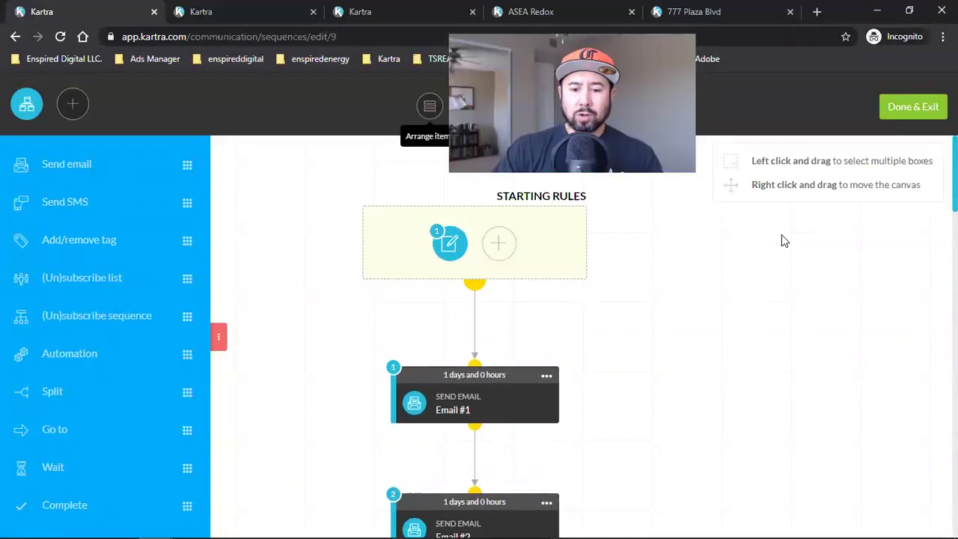
scroll(750, 273, down, 15)
scroll(752, 275, down, 1)
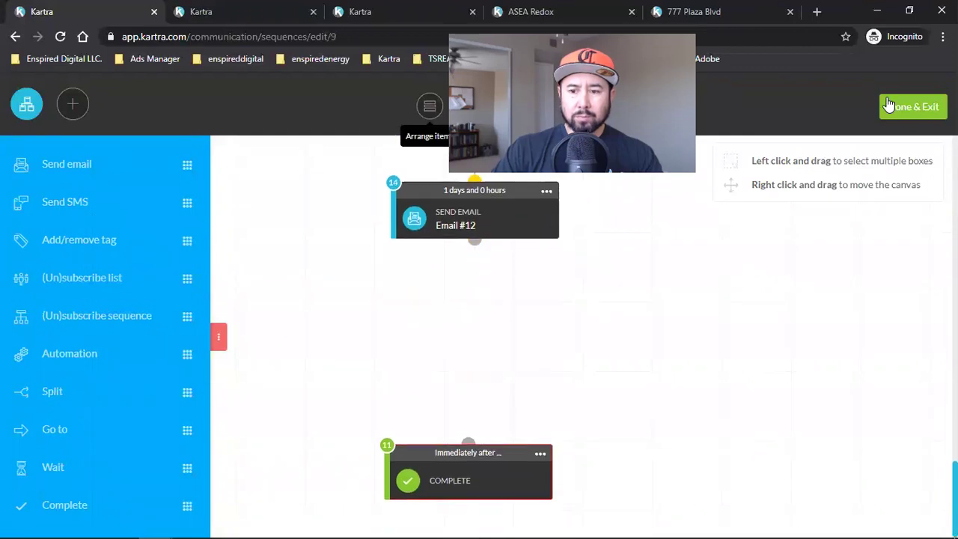
click(910, 106)
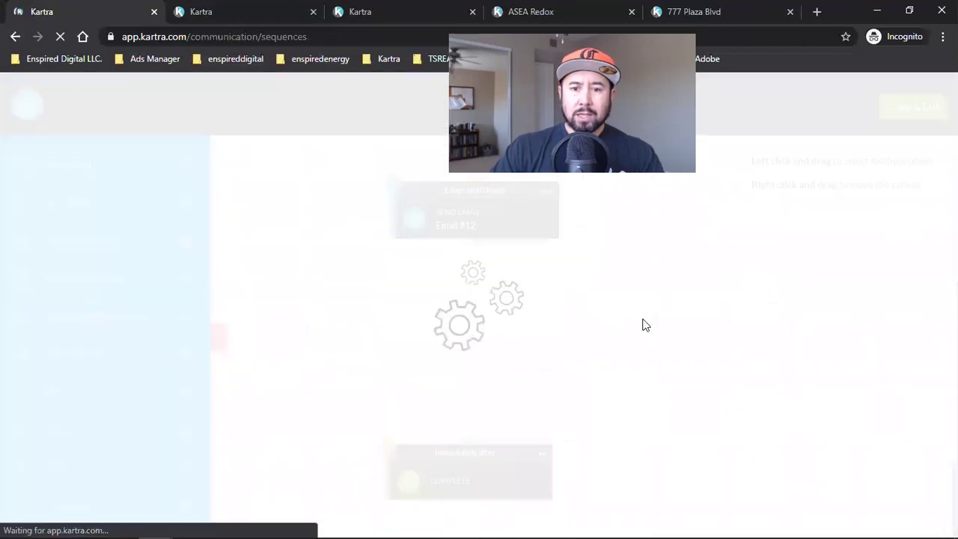
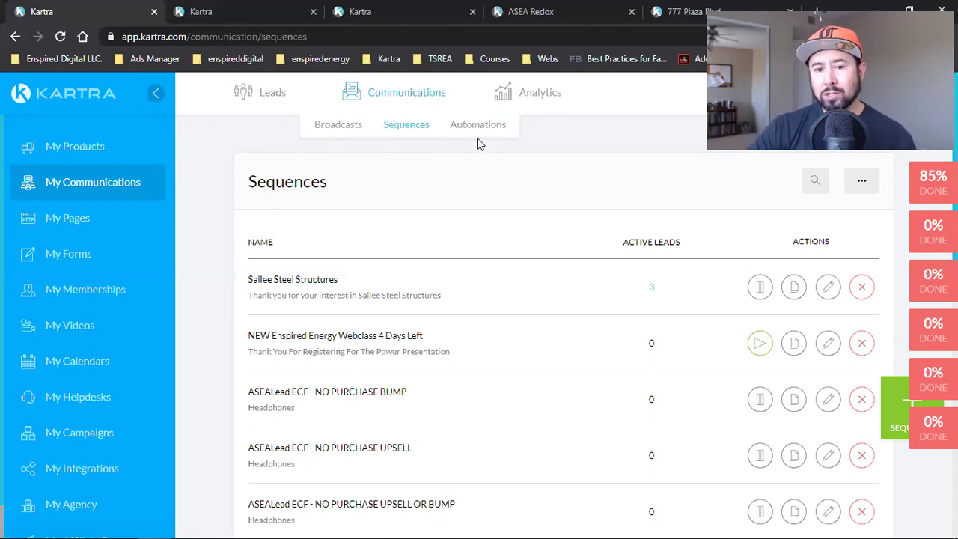
mouse_move(536, 95)
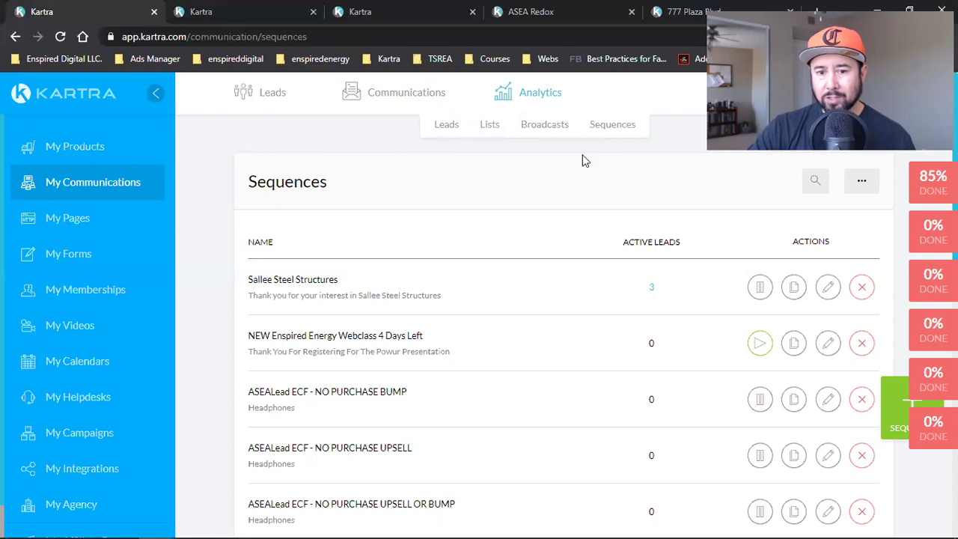
mouse_move(398, 102)
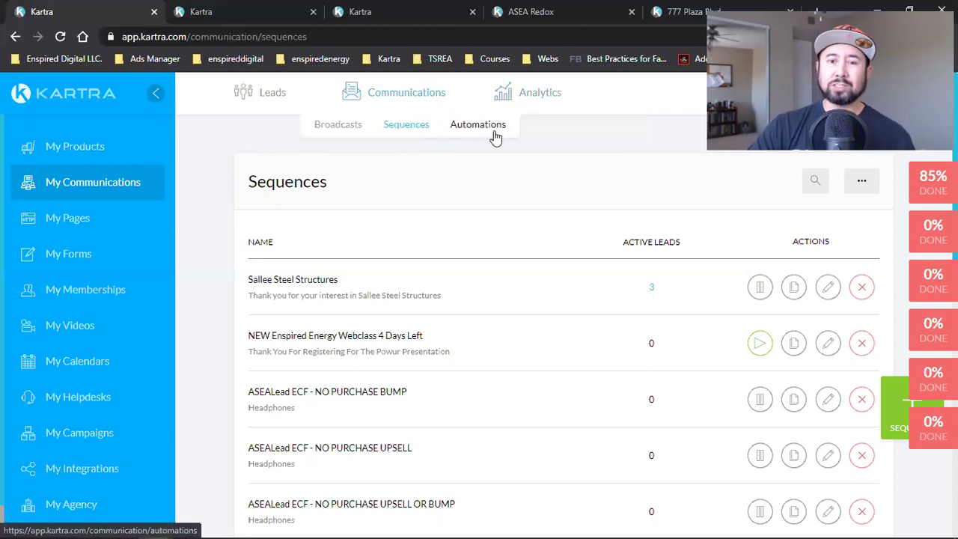